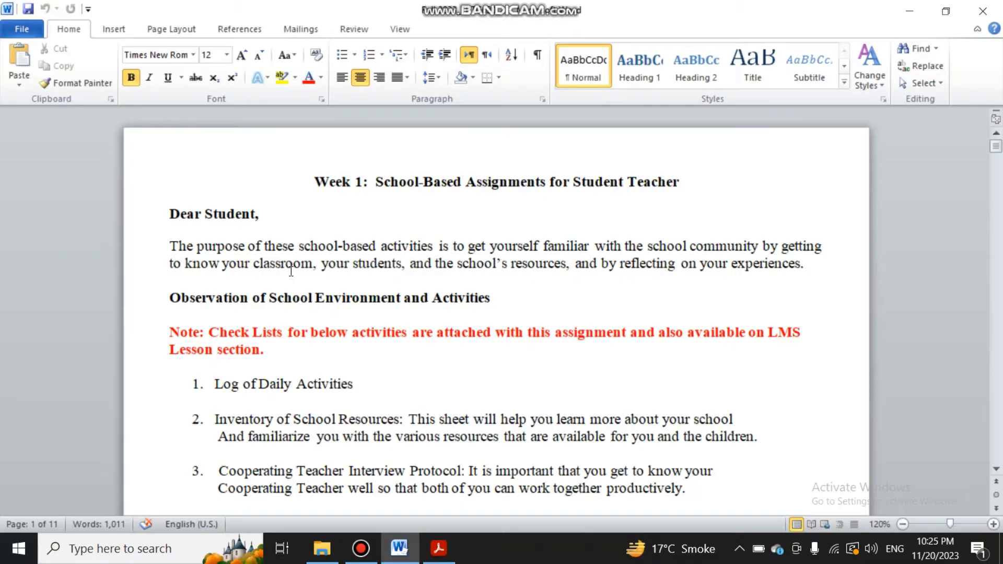
Read through the Week 1 assignment instructions, from the opening paragraph down to the seven numbered activities.
key(Down)
key(Down)
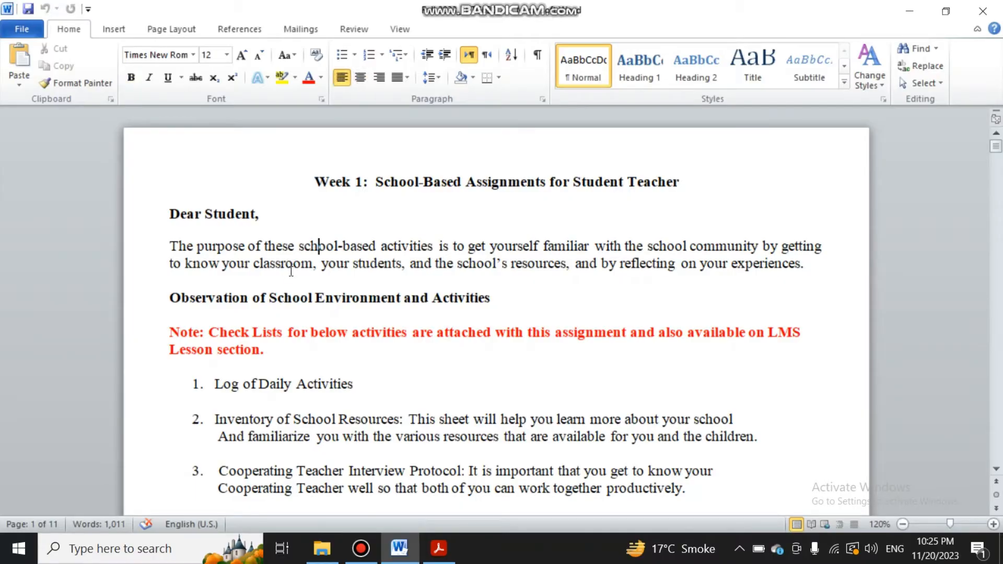
key(Down)
key(Down)
key(Down)
key(Down)
key(Down)
key(Down)
key(Down)
key(Down)
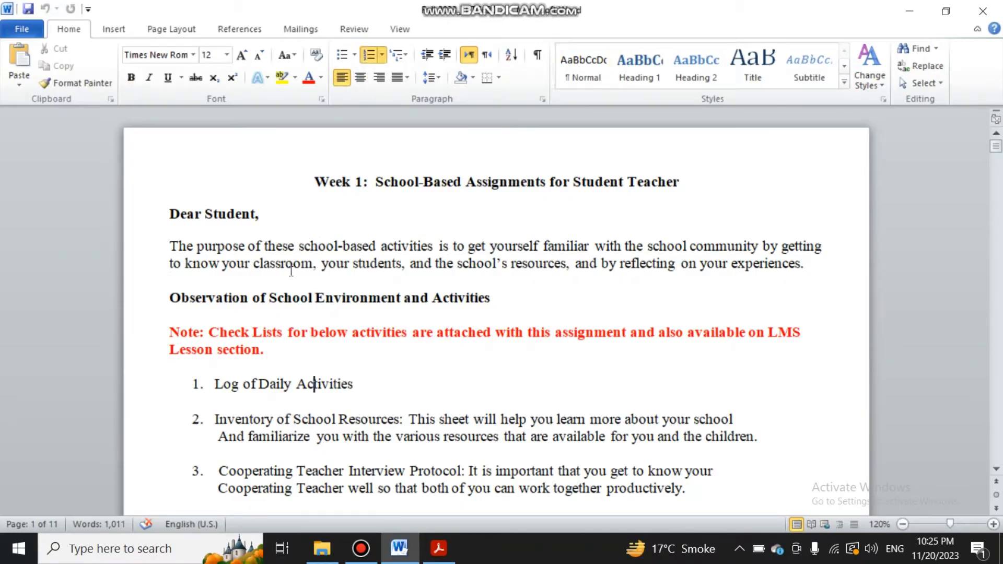
key(Down)
key(Down)
key(Down)
key(Down)
key(Down)
key(Down)
key(Down)
key(Down)
key(Down)
key(Down)
key(Down)
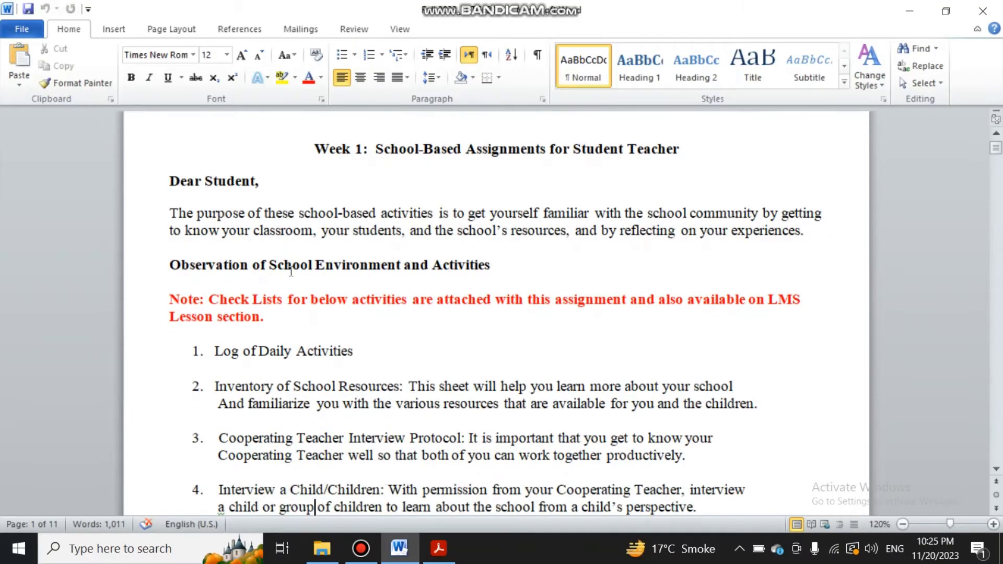
key(Down)
key(Down)
key(Down)
key(Down)
key(Down)
key(Down)
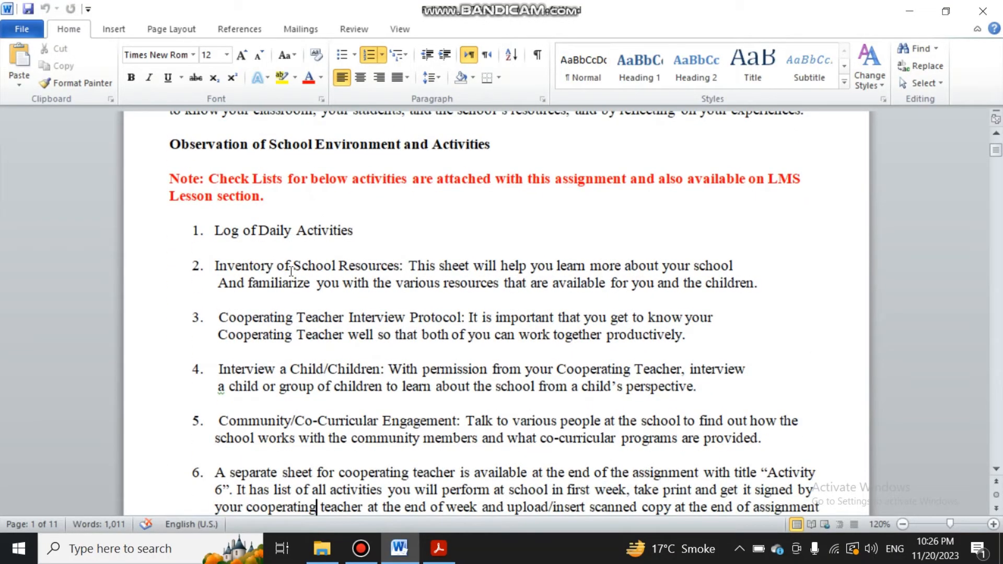
key(Down)
key(Down)
key(Down)
key(Down)
key(Down)
key(Down)
key(Down)
key(Down)
key(Down)
key(Down)
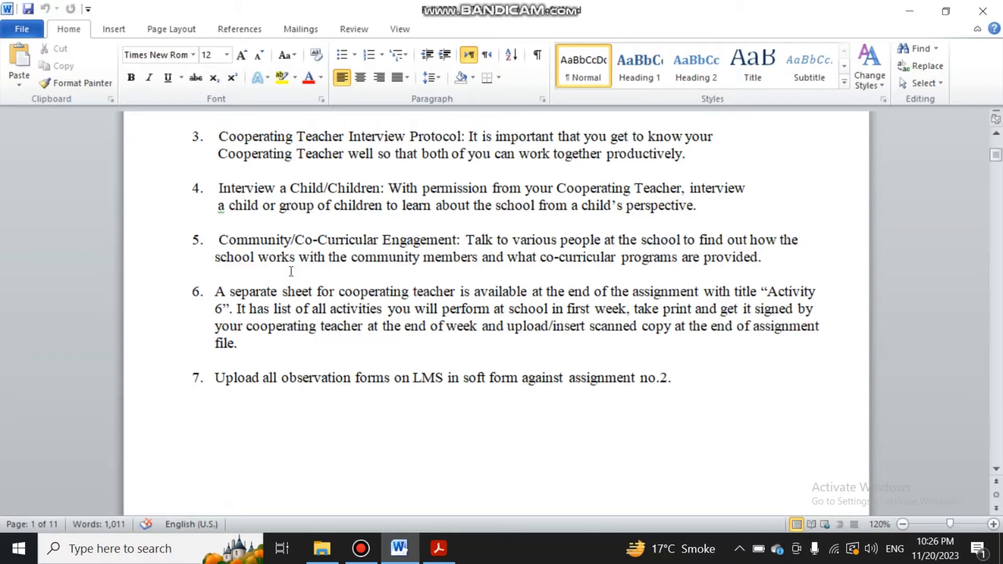
Highlight "Take five prints of Activity 1 only" in yellow above the Log of Daily Activities table.
key(Down)
key(Down)
key(Down)
key(Down)
key(Down)
key(Down)
key(Down)
key(Down)
key(Down)
key(Down)
key(Down)
key(Down)
key(Down)
key(Down)
key(Down)
key(Down)
key(Down)
key(Down)
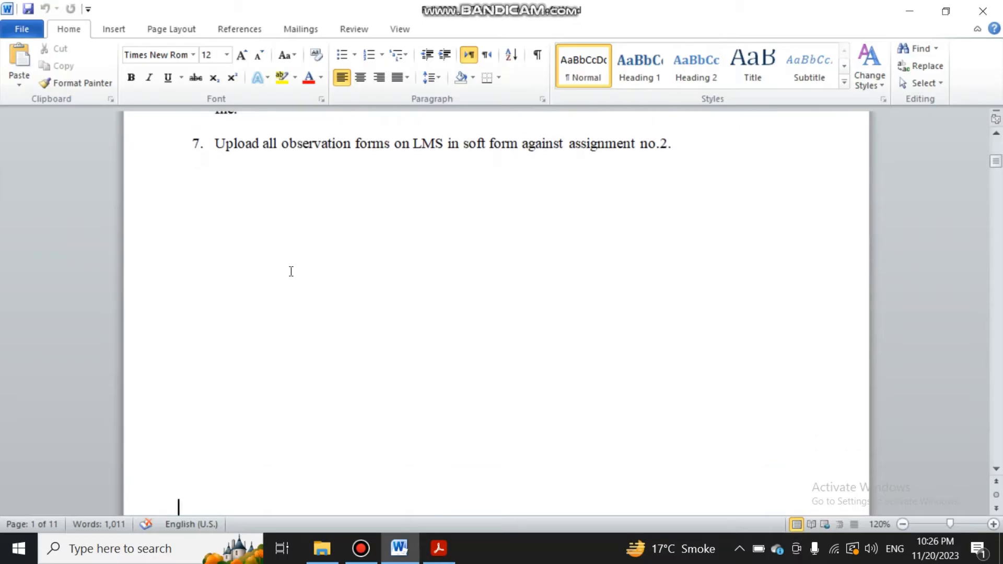
key(Down)
key(Down)
key(Down)
key(Down)
key(Down)
key(Down)
key(Down)
key(Down)
key(Down)
key(Down)
key(Down)
key(Down)
key(Down)
key(Down)
key(Down)
key(Down)
key(Up)
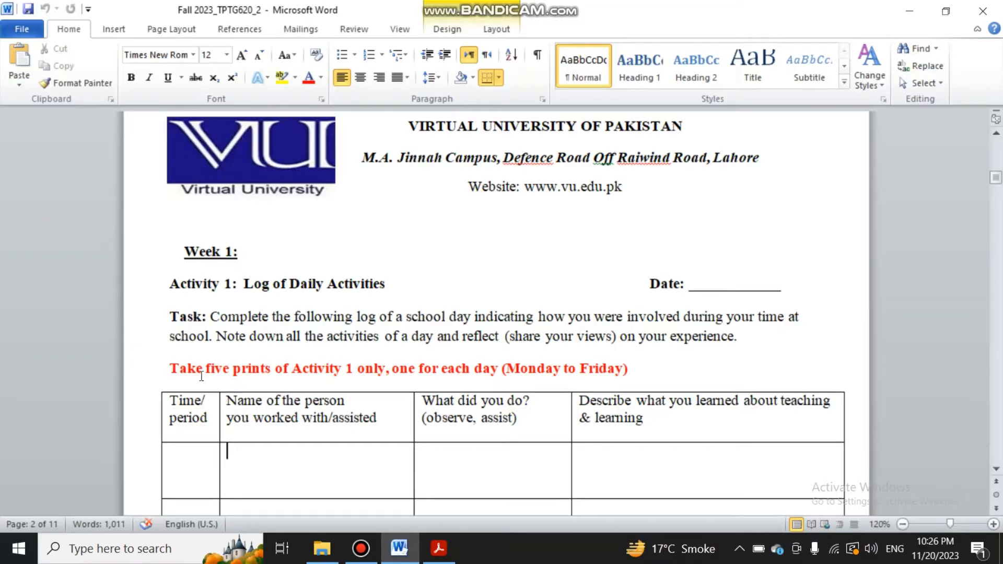
drag(166, 367, 389, 376)
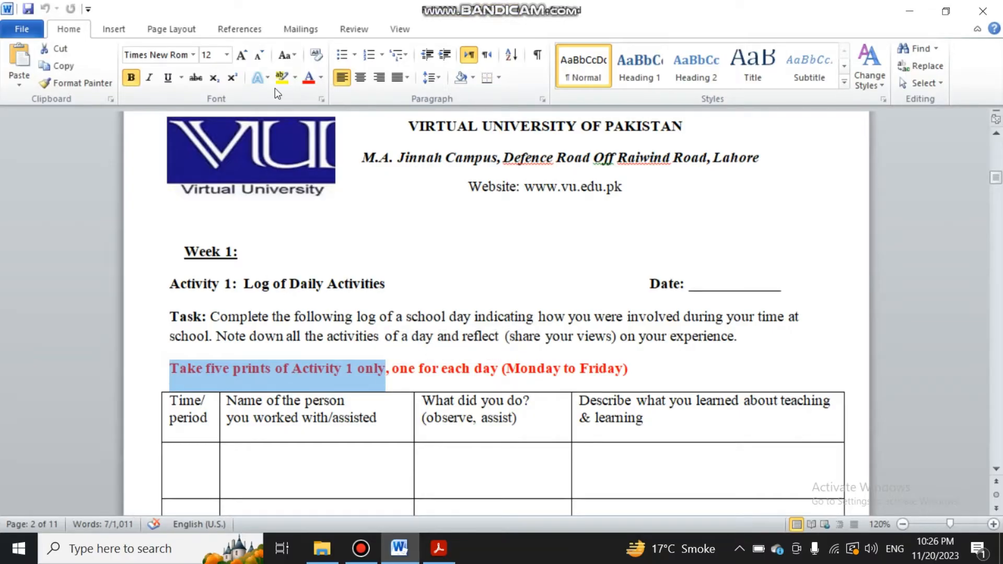
click(281, 75)
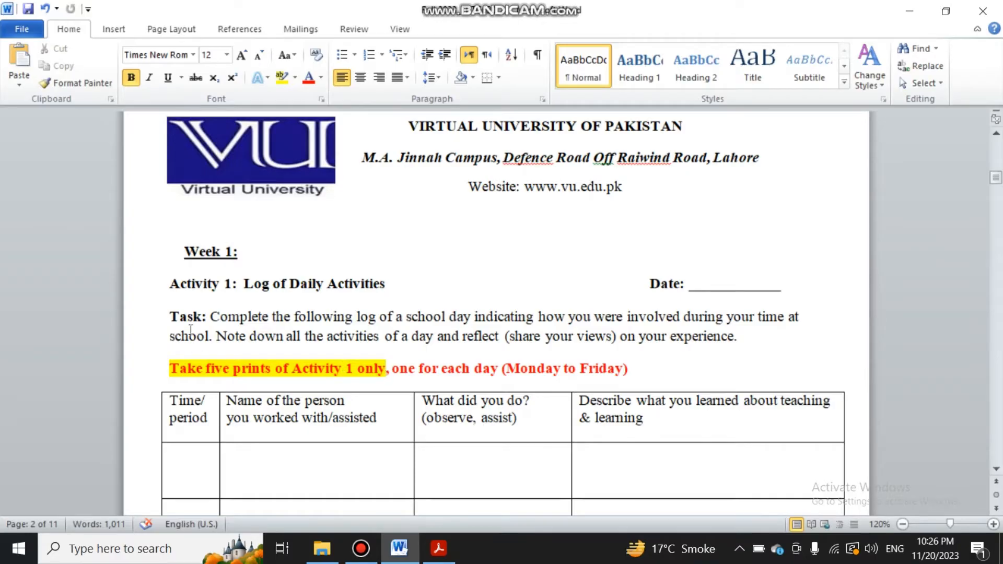
Copy the whole Activity 1 log page, including header and table, and paste it on a new line above the Reflection paragraph.
drag(153, 131, 681, 475)
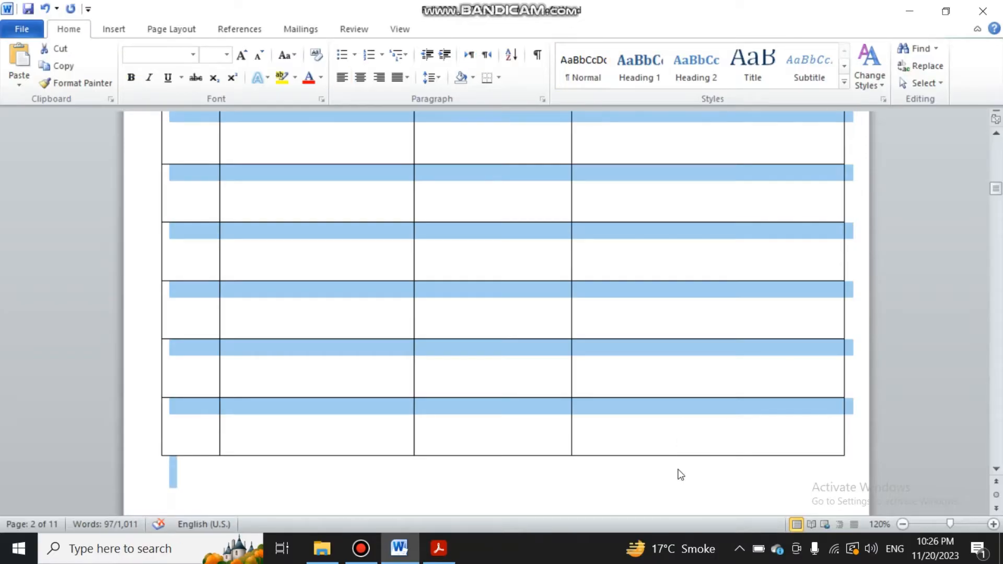
key(Down)
key(Down)
key(Down)
key(Down)
key(Down)
key(Down)
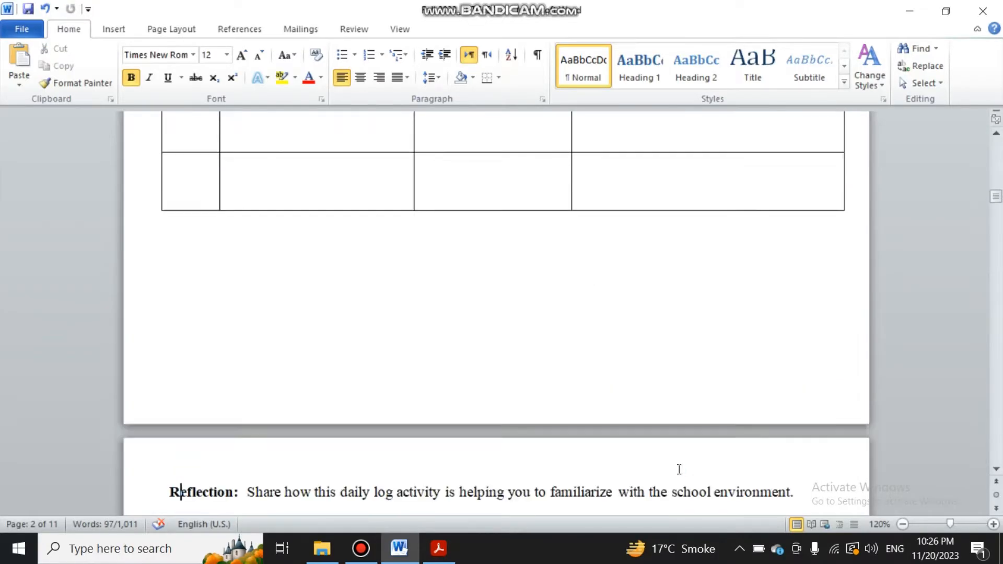
key(Up)
key(Up)
key(Down)
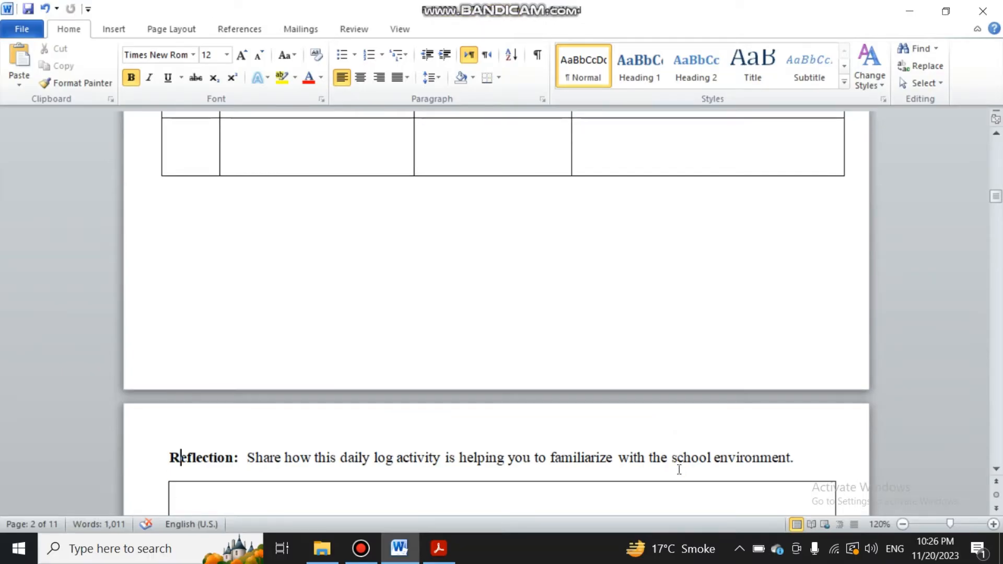
key(Left)
key(Return)
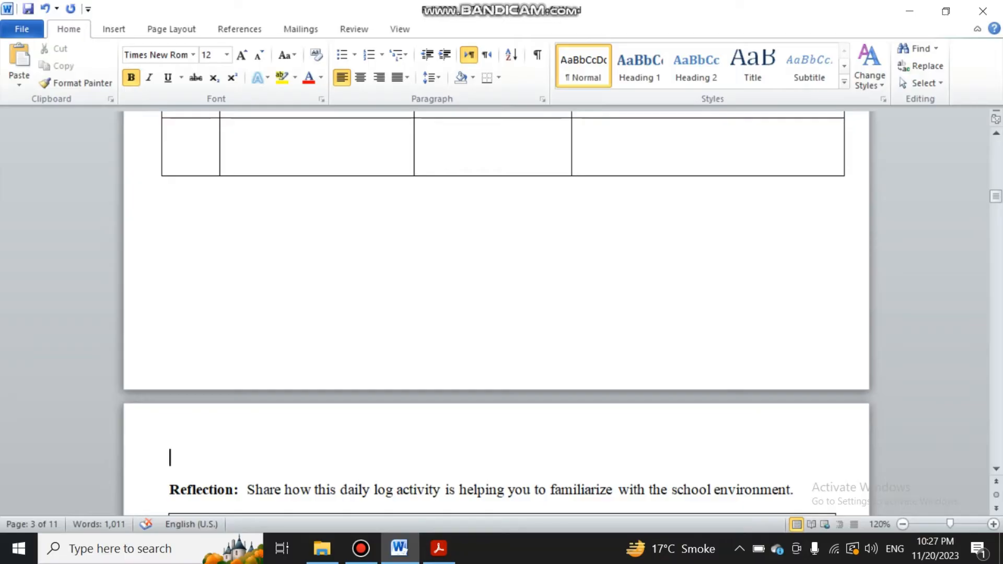
key(ctrl+v)
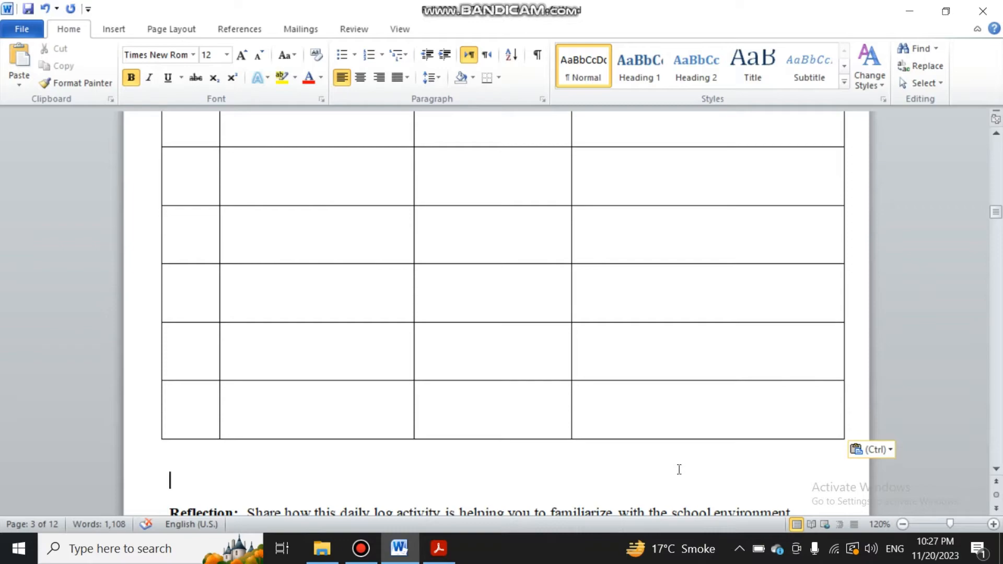
Review the pasted Activity 1 page from its table's end back up to the log heading and instructions.
key(Up)
key(Up)
key(Up)
key(Up)
key(Up)
key(Up)
key(Up)
key(Up)
key(Up)
key(Up)
key(Up)
key(Up)
key(Up)
key(Up)
key(Up)
key(Up)
key(Up)
key(Up)
key(Up)
key(Up)
key(Up)
key(Up)
key(Up)
key(Up)
key(Up)
key(Up)
key(Up)
key(Up)
key(Up)
key(Up)
key(Up)
key(Up)
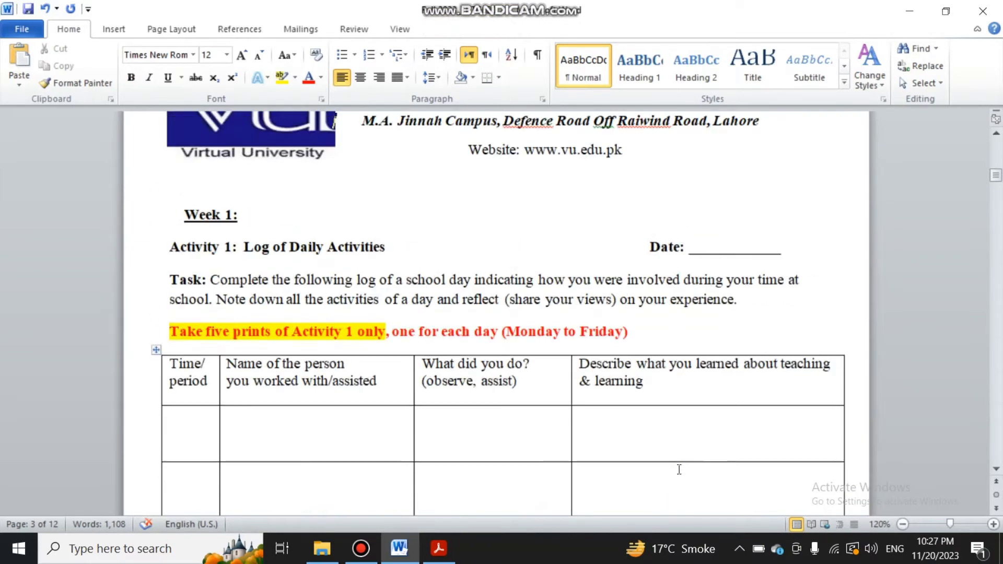
Examine the original Activity 1 table on page 2, checking its column headings and empty rows.
key(Down)
key(Down)
key(Down)
key(Down)
key(Down)
key(Down)
key(Down)
key(Down)
key(Down)
key(Down)
key(Down)
key(Down)
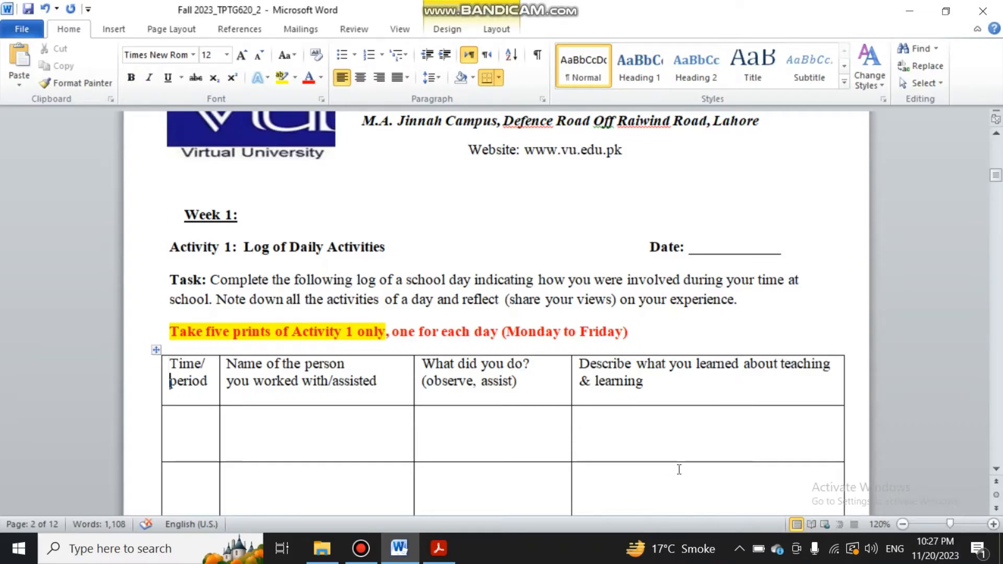
key(Down)
key(Down)
key(Down)
key(Down)
key(Down)
key(Down)
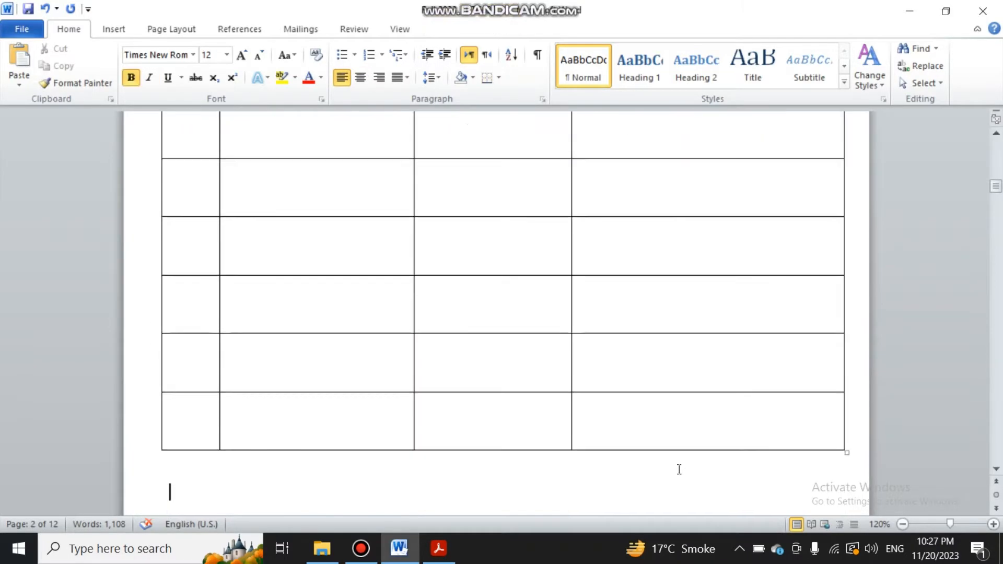
key(Up)
key(Up)
key(Up)
key(Up)
key(Up)
key(Up)
key(Up)
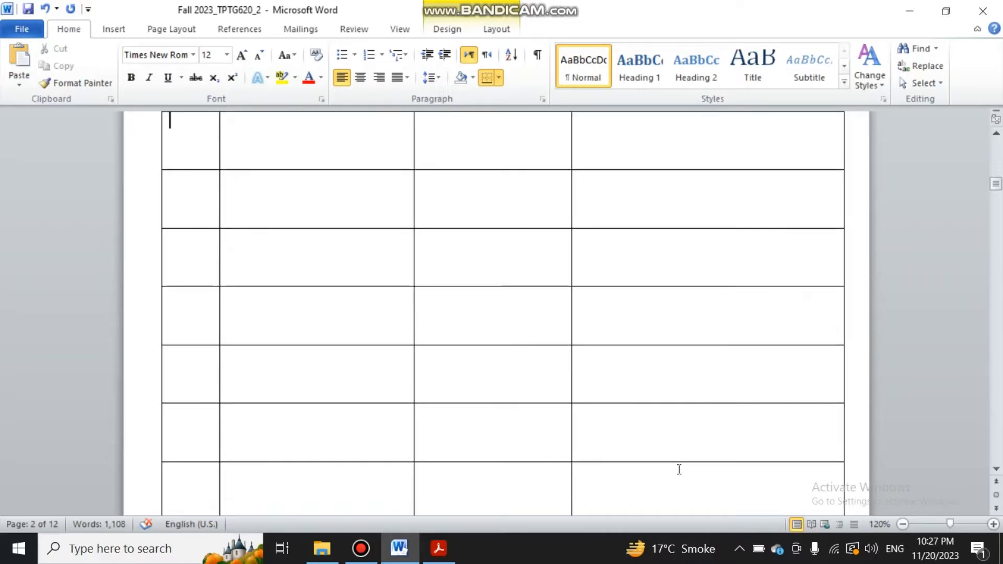
key(Down)
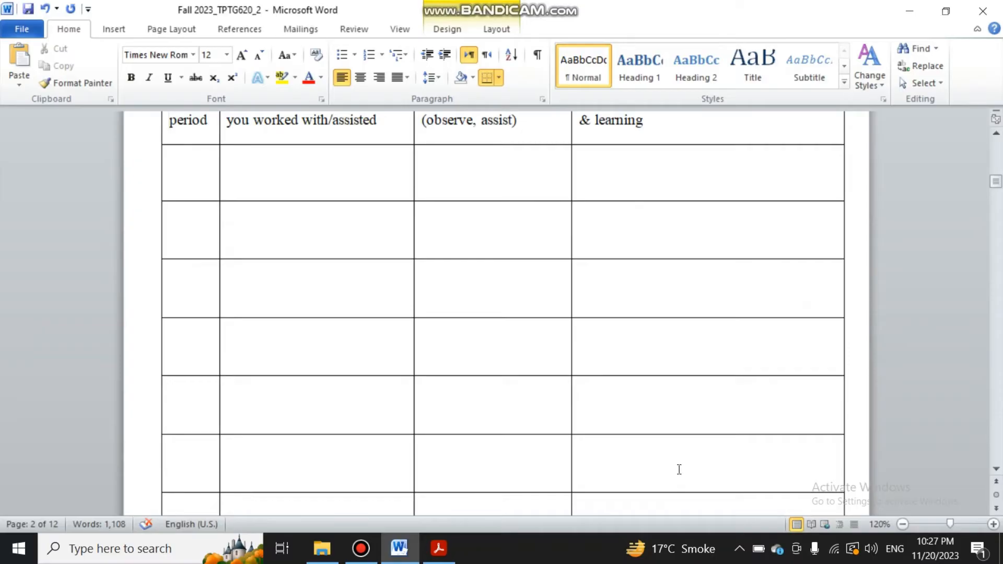
key(Down)
key(Up)
key(Up)
key(Up)
key(Up)
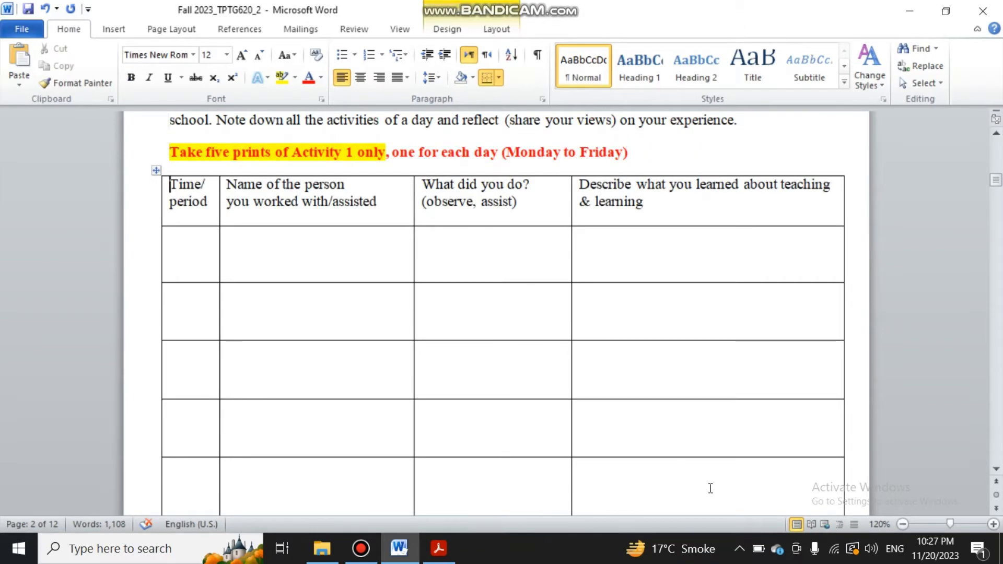
Switch to Sample.pdf in Adobe Acrobat and go to the filled-in Activity 1 log on page 2.
mouse_move(440, 538)
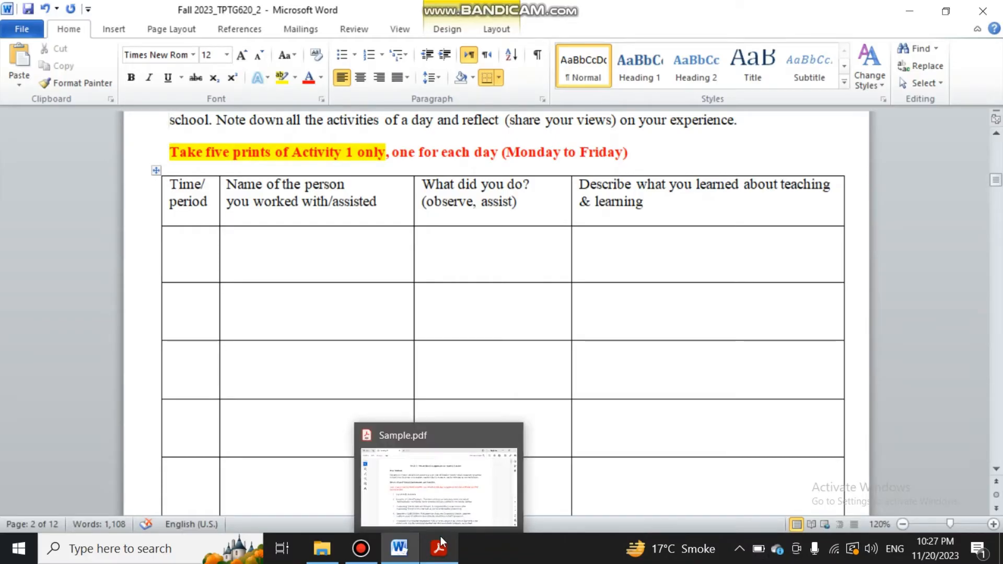
click(433, 483)
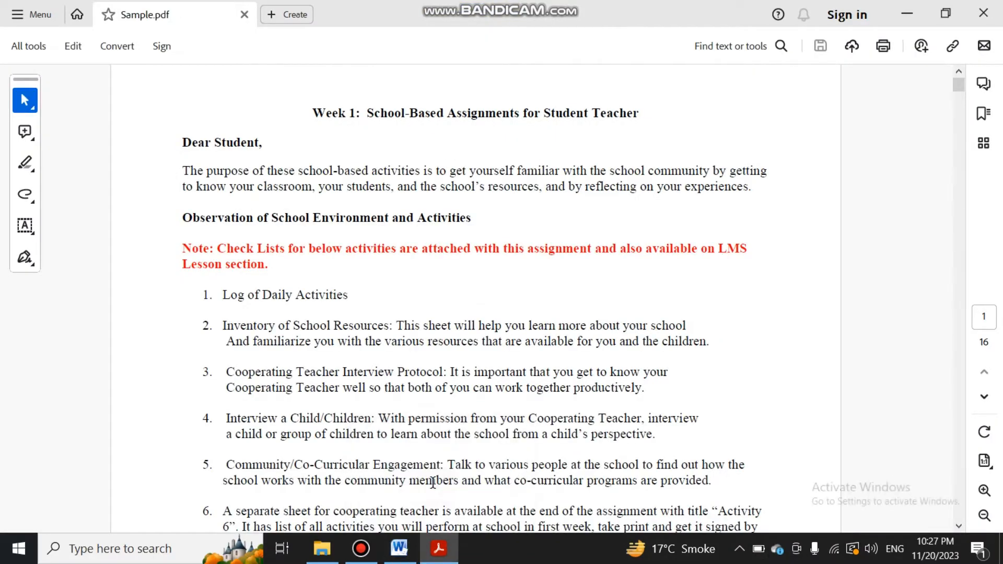
scroll(434, 482, down, 15)
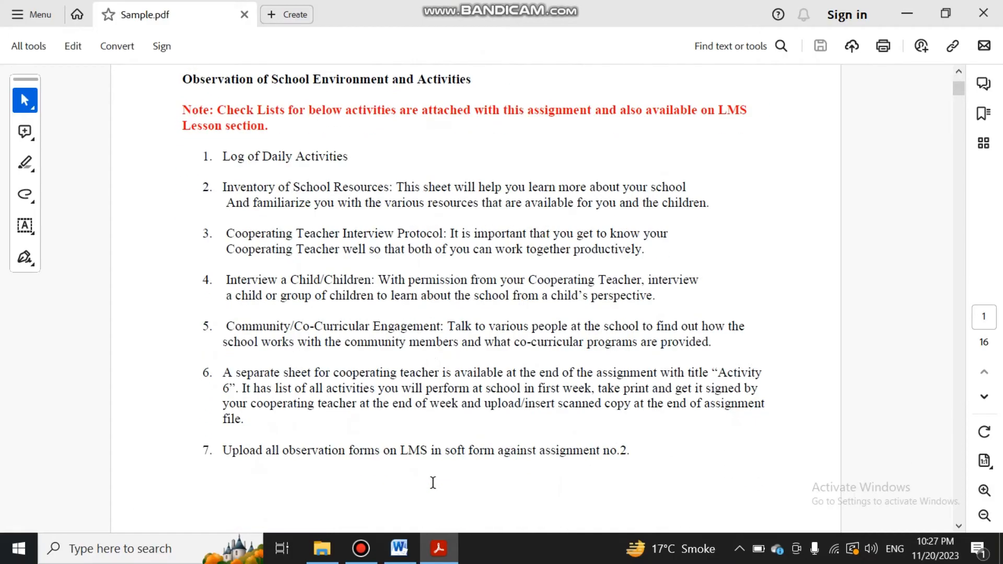
scroll(432, 481, down, 5)
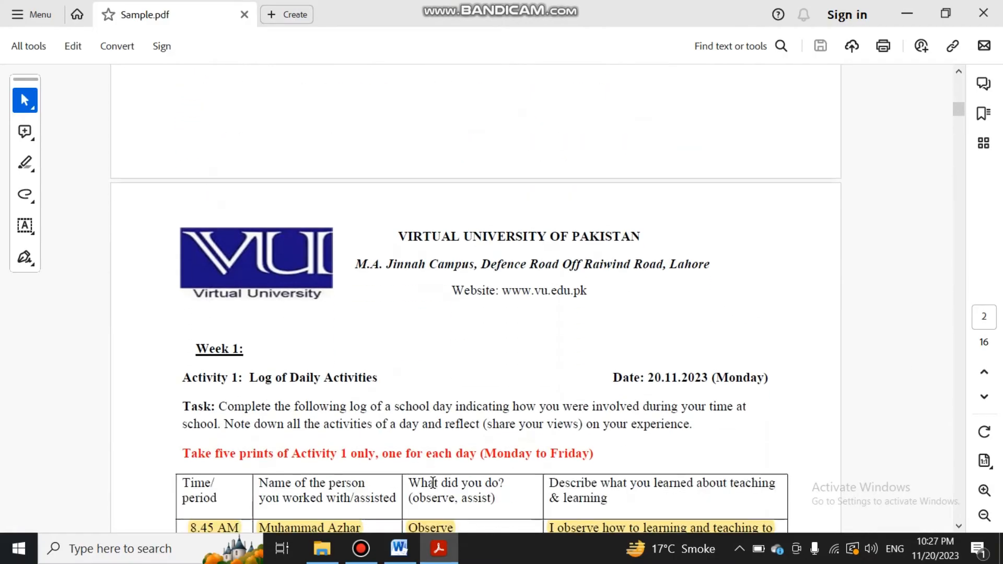
scroll(433, 482, down, 3)
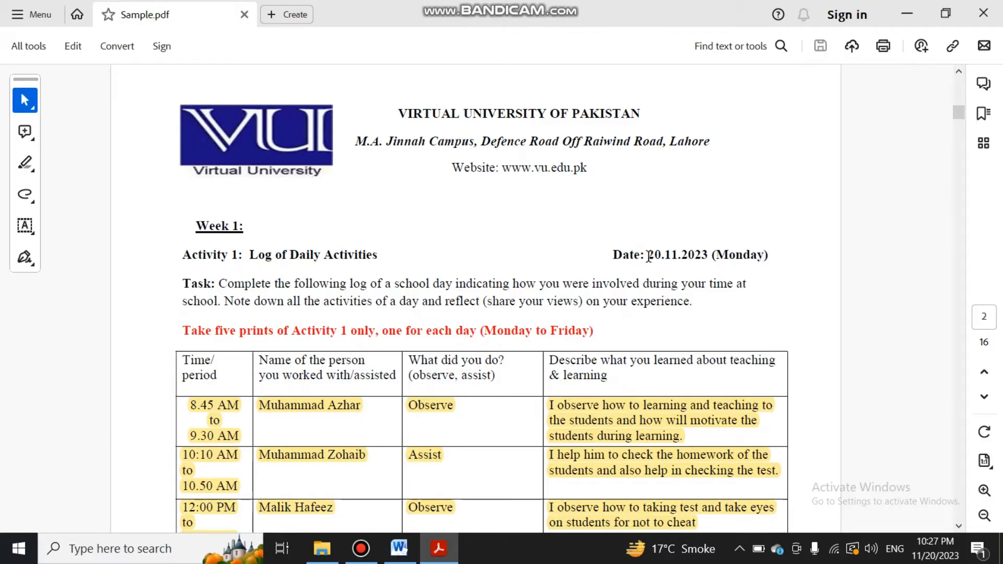
Highlight "Date: 20.11.2023 (Monday)" in yellow, and the "AM" of 9.30 AM in the log's first row.
drag(736, 259, 770, 255)
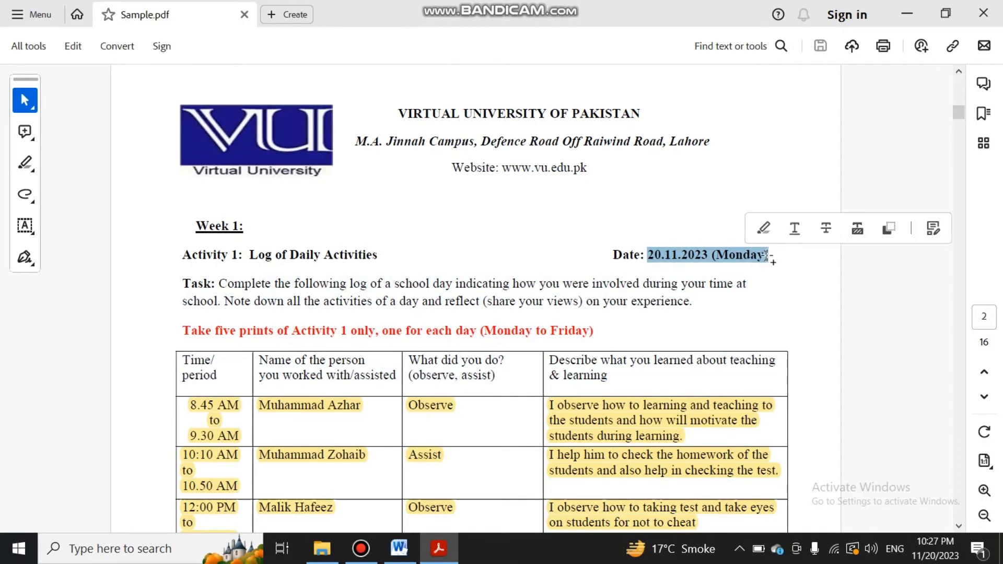
click(32, 156)
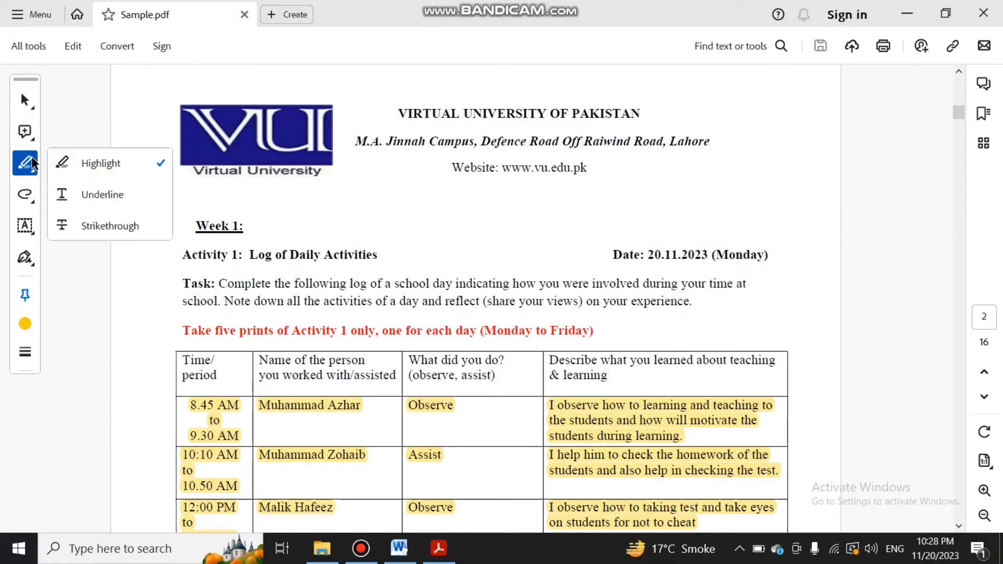
click(25, 324)
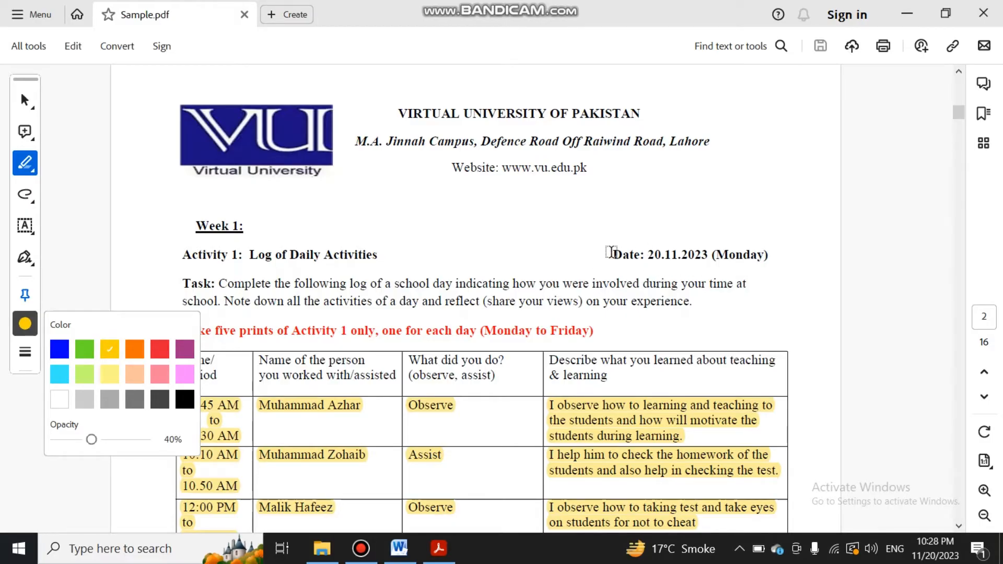
drag(611, 252, 780, 246)
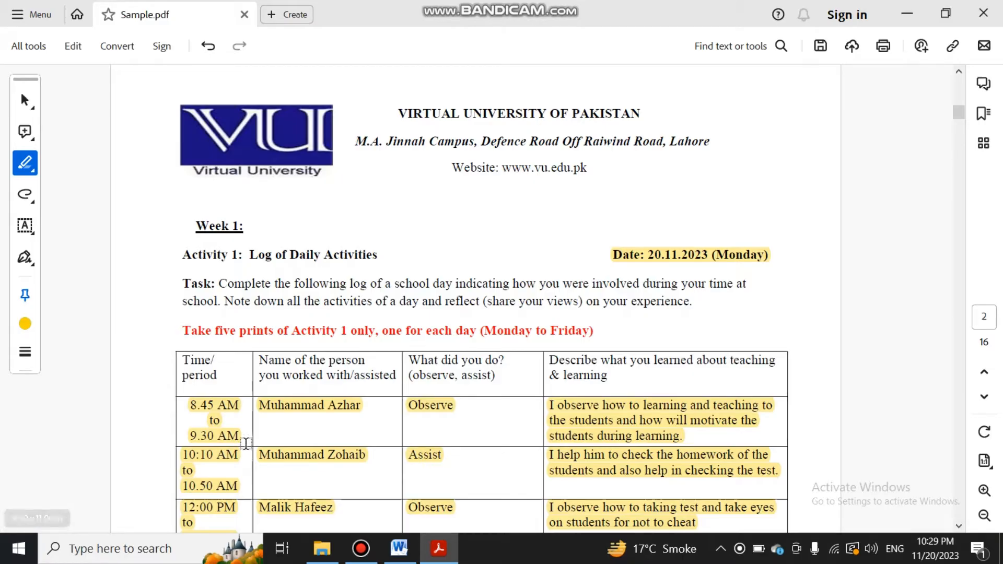
click(245, 440)
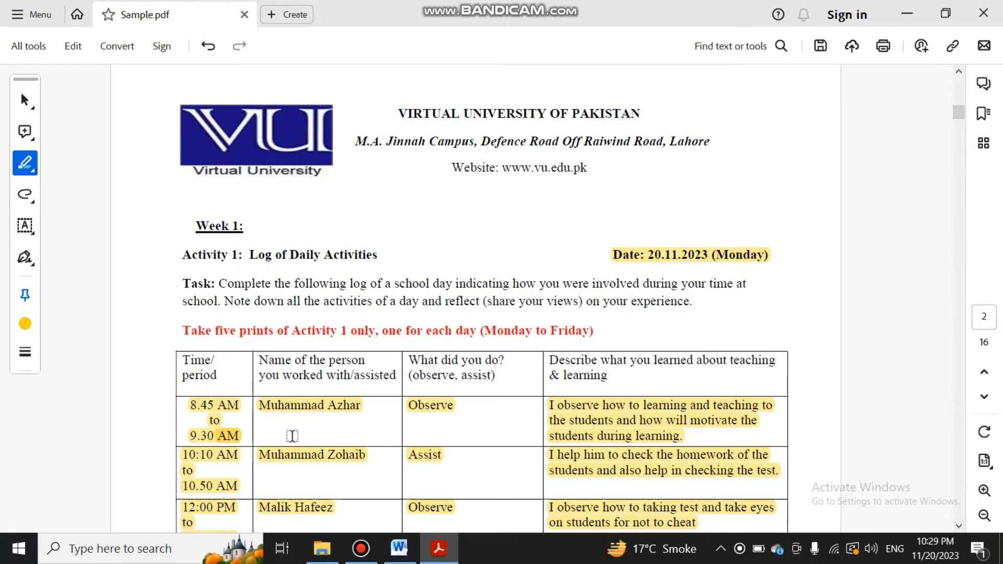
Return from highlighting to the Select tool and examine the first entries of Monday's Activity 1 log.
click(242, 436)
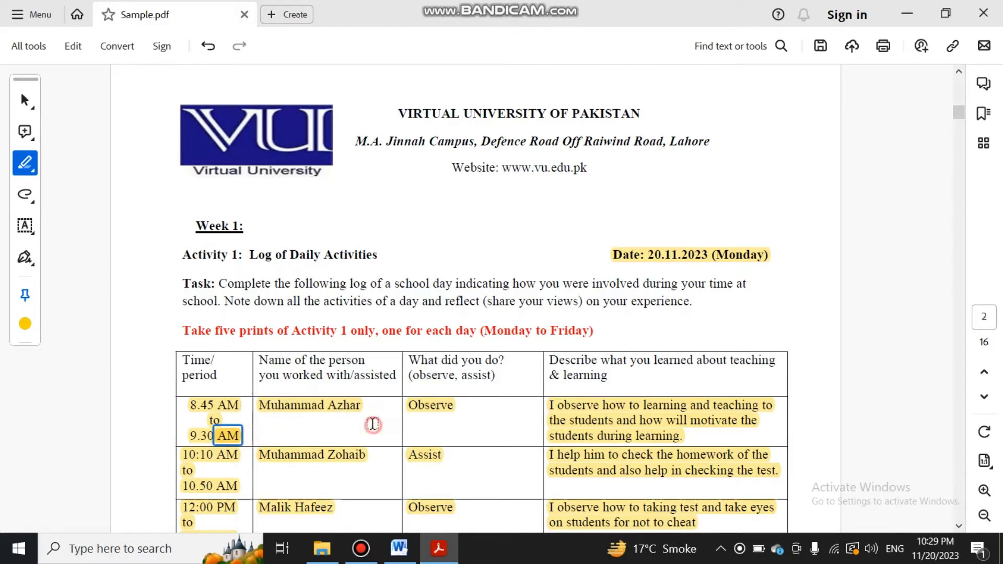
click(346, 420)
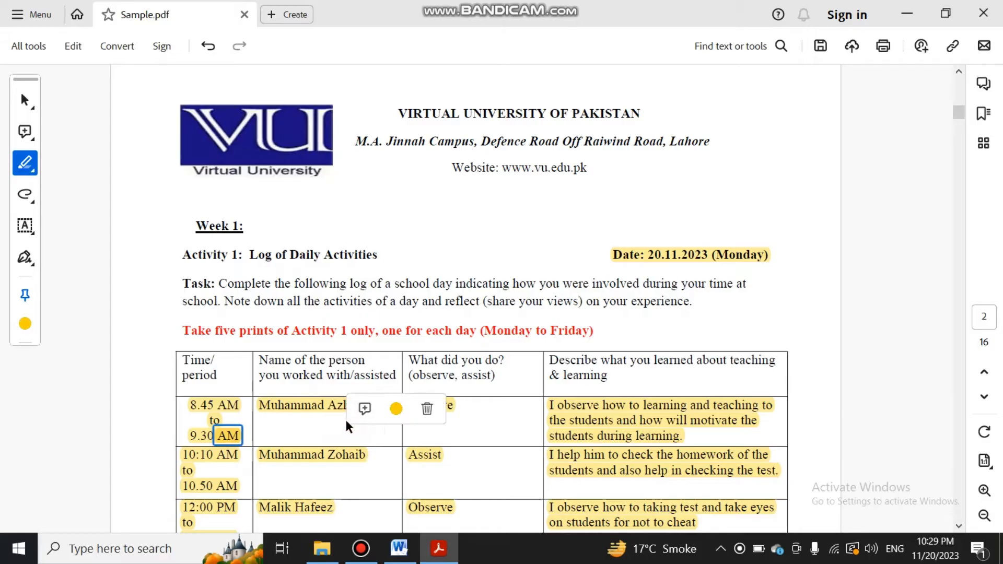
click(330, 423)
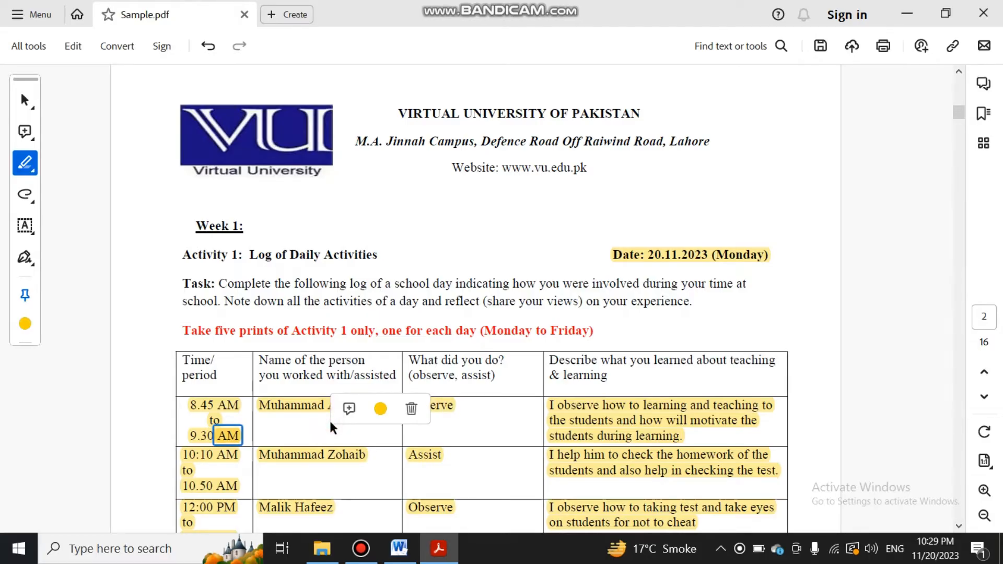
click(23, 99)
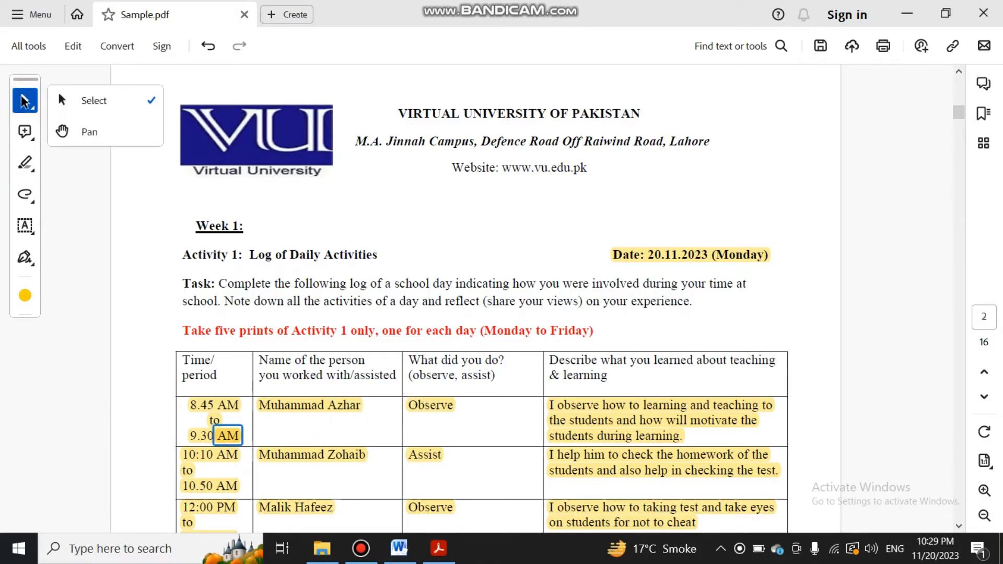
click(382, 428)
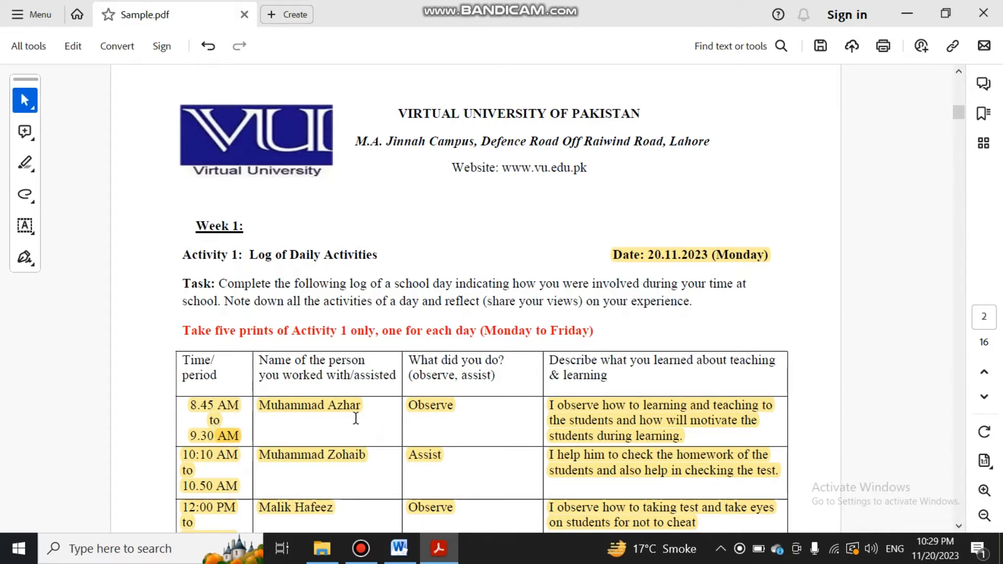
click(244, 434)
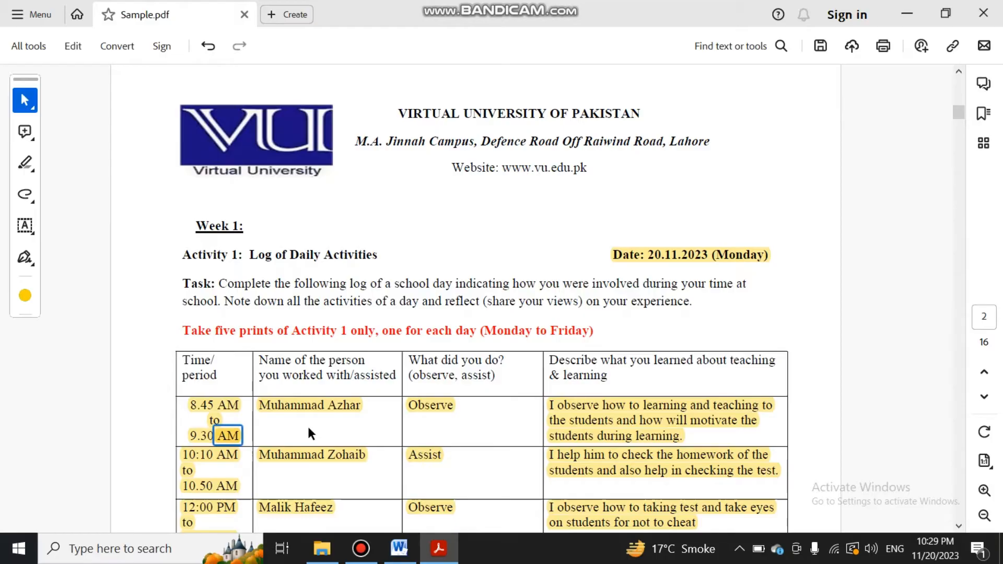
click(354, 435)
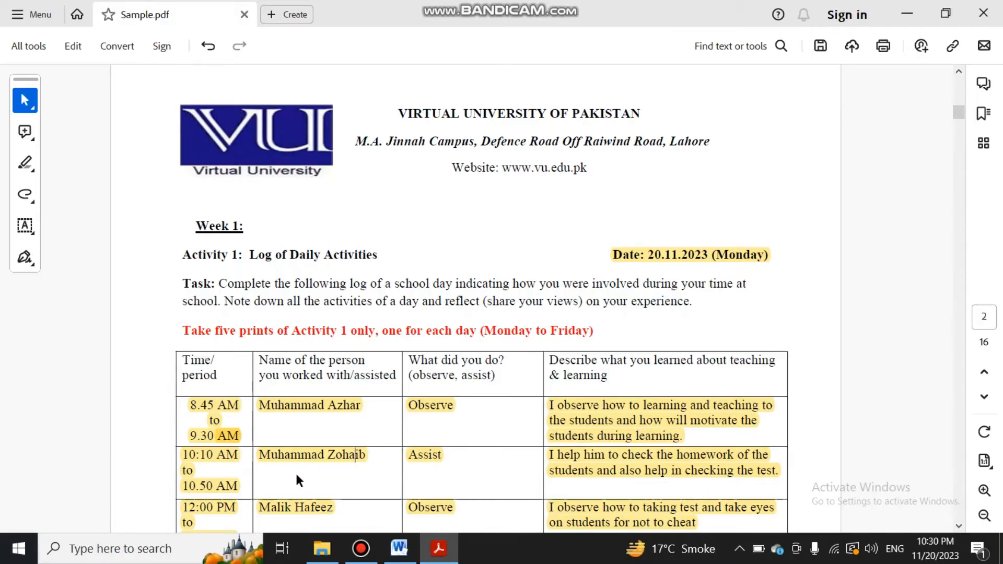
Switch to Word and enter "8.30 to 9.15 / (1st period)" in the first Time/period cell of the Activity 1 table.
click(400, 549)
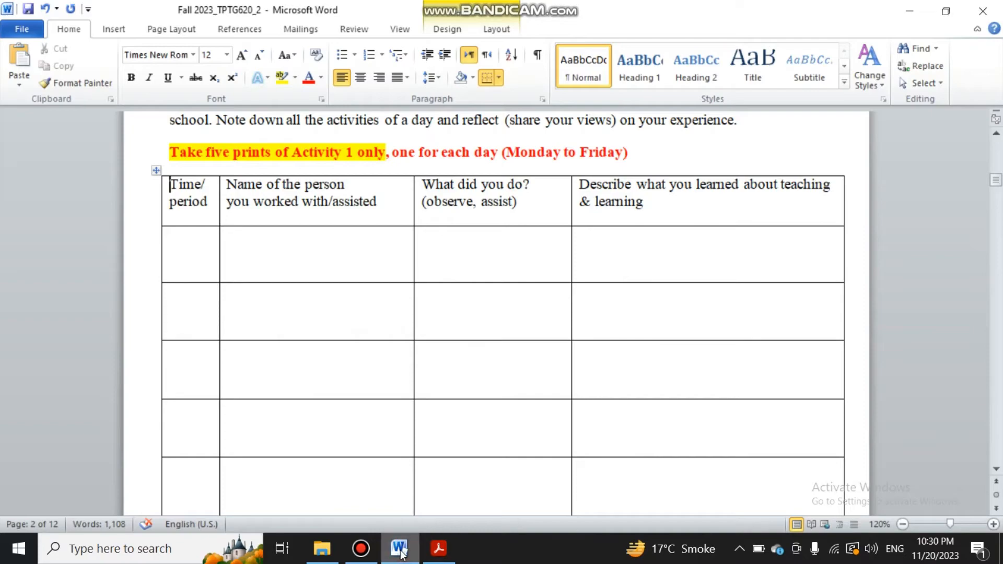
click(197, 248)
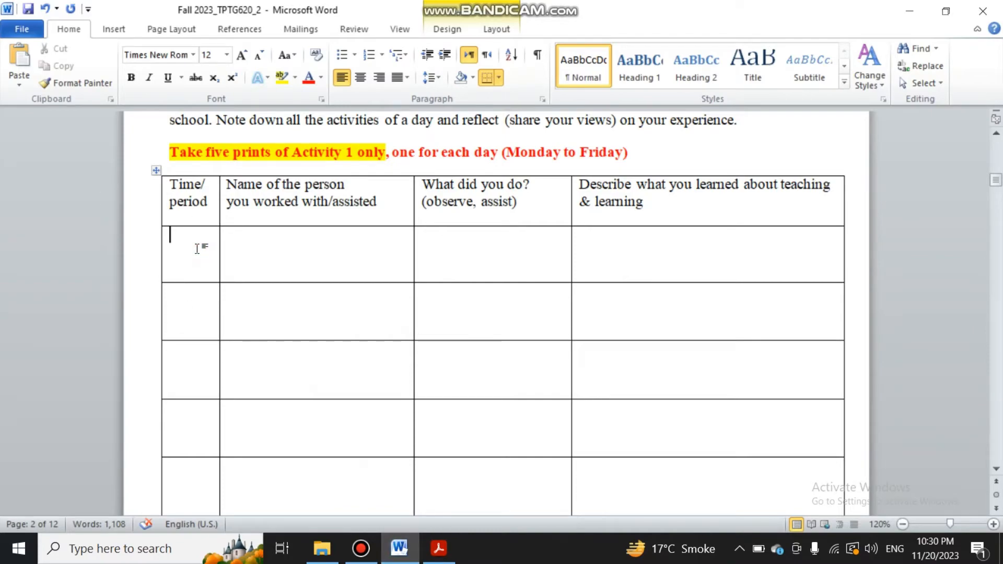
text(8.3)
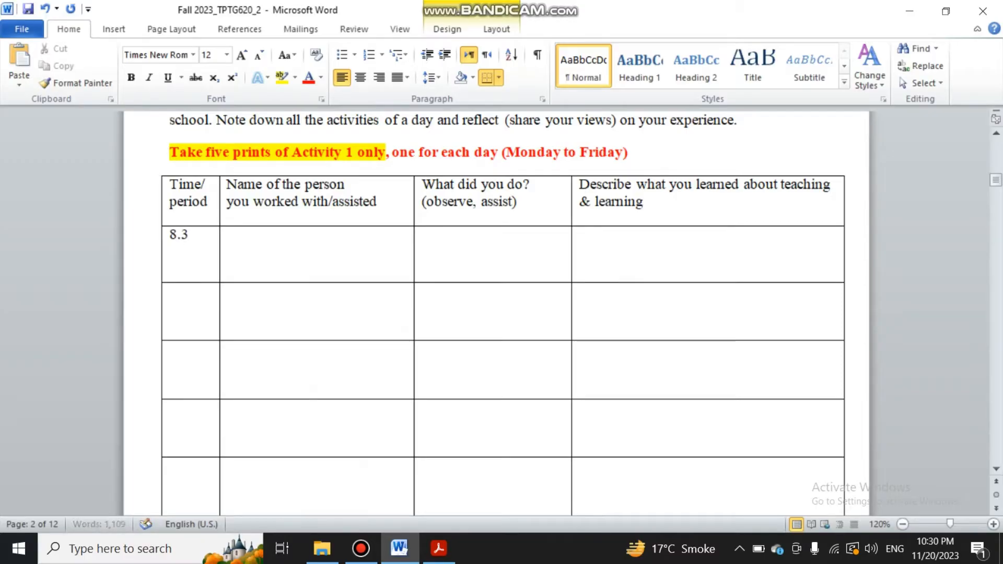
text(0 to )
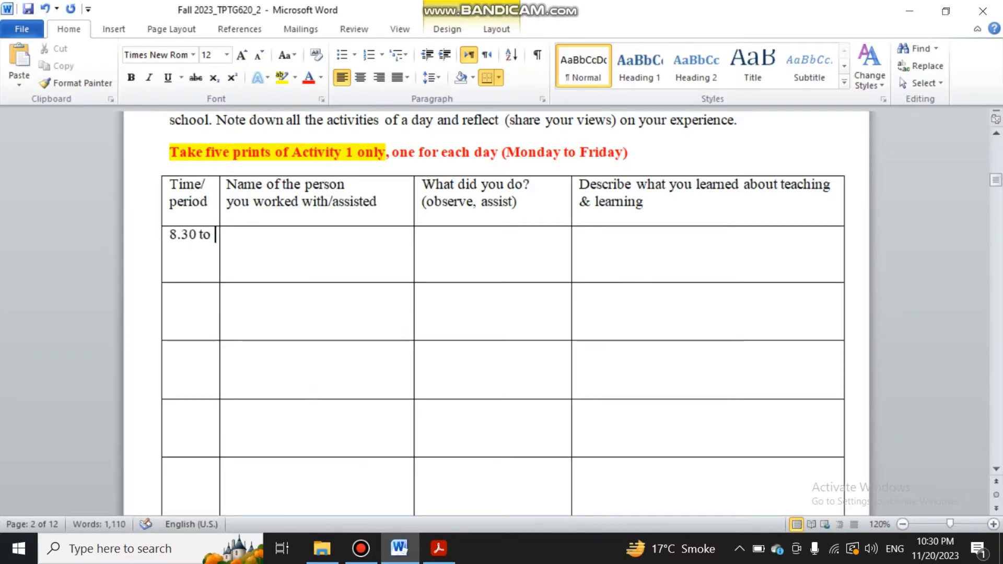
text(9.)
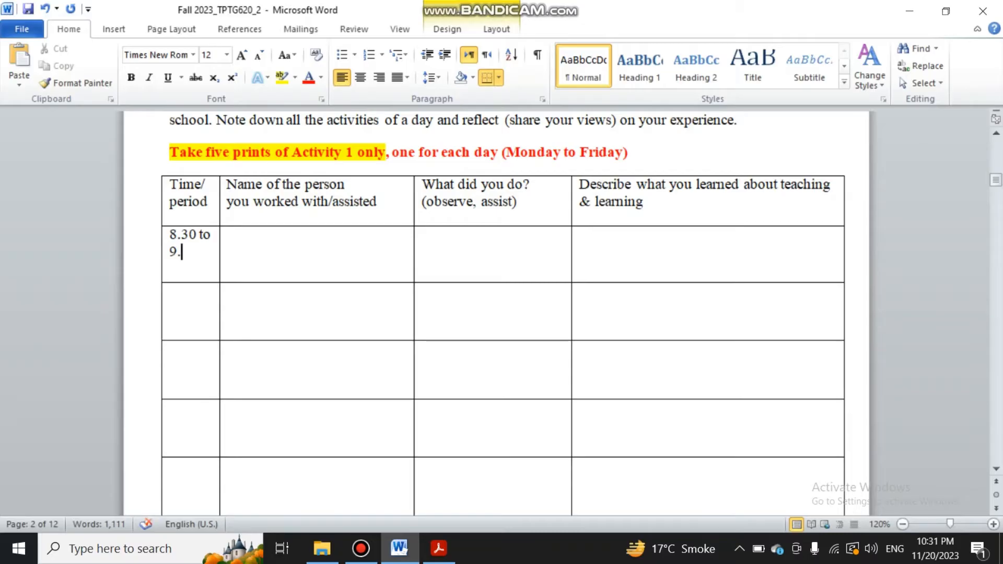
text(15 / (1st per)
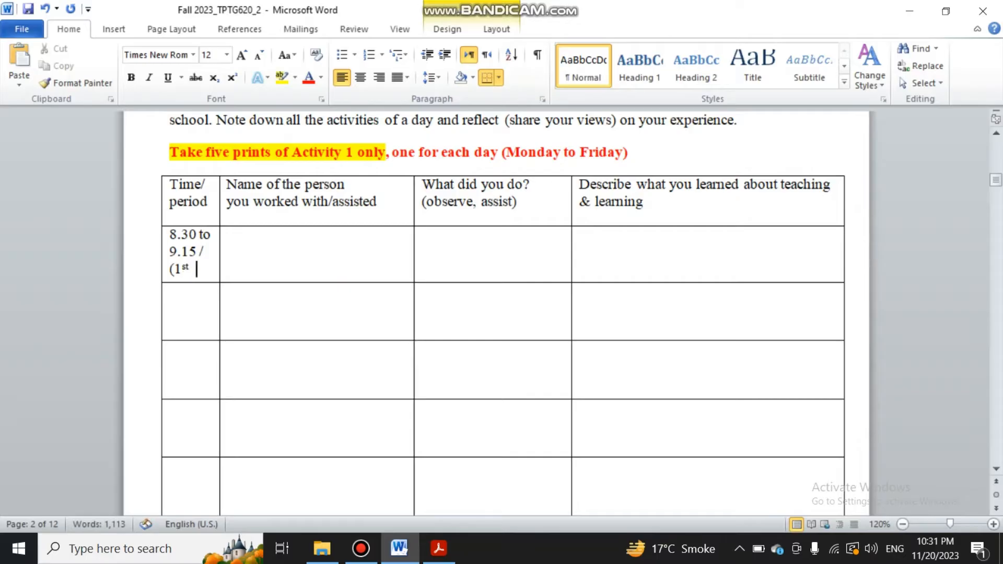
text(iod)
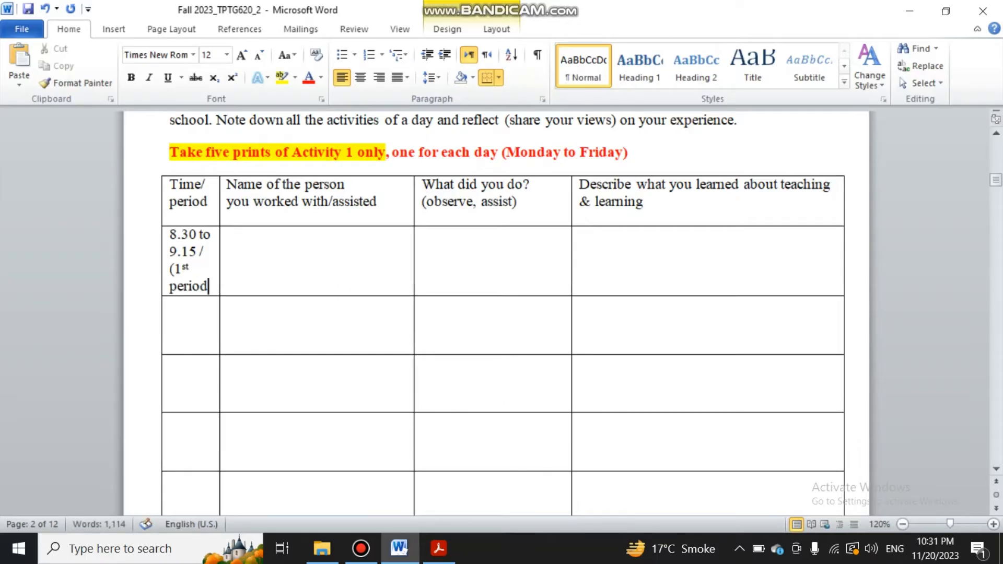
text())
Switch to Sample.pdf in Adobe Acrobat and compare the date lines of the Tuesday and Wednesday Activity 1 logs.
click(439, 549)
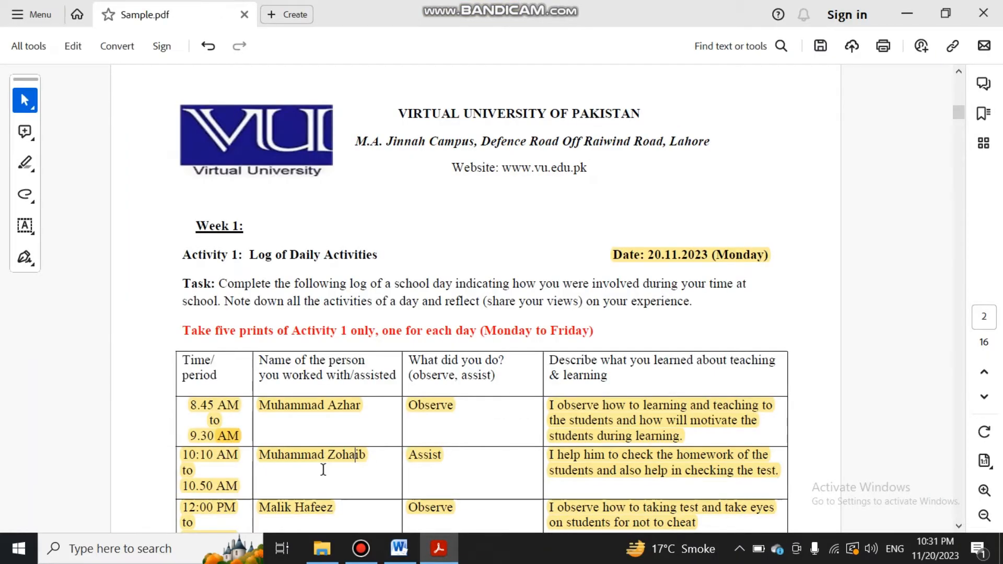
scroll(323, 469, down, 10)
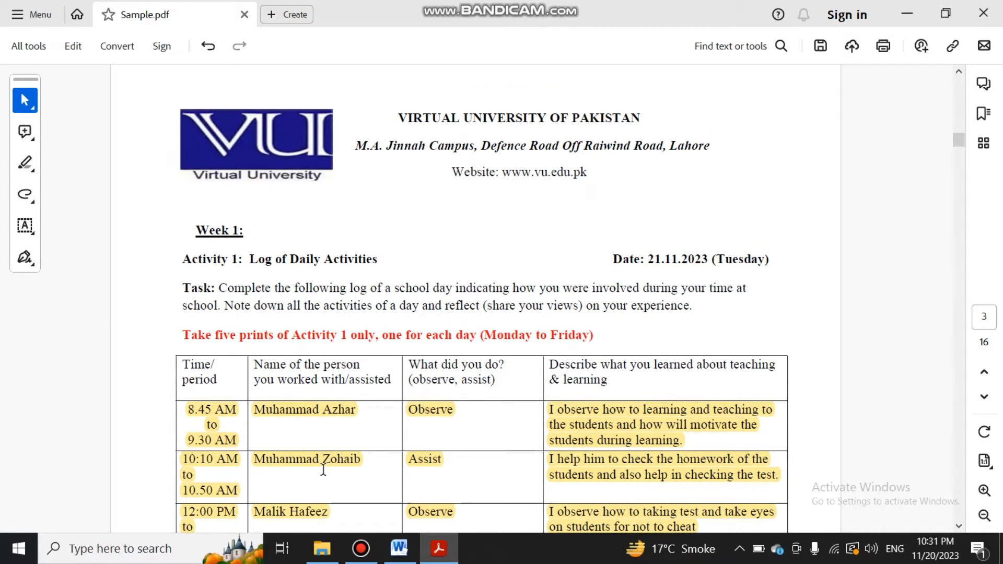
click(381, 254)
scroll(964, 354, down, 10)
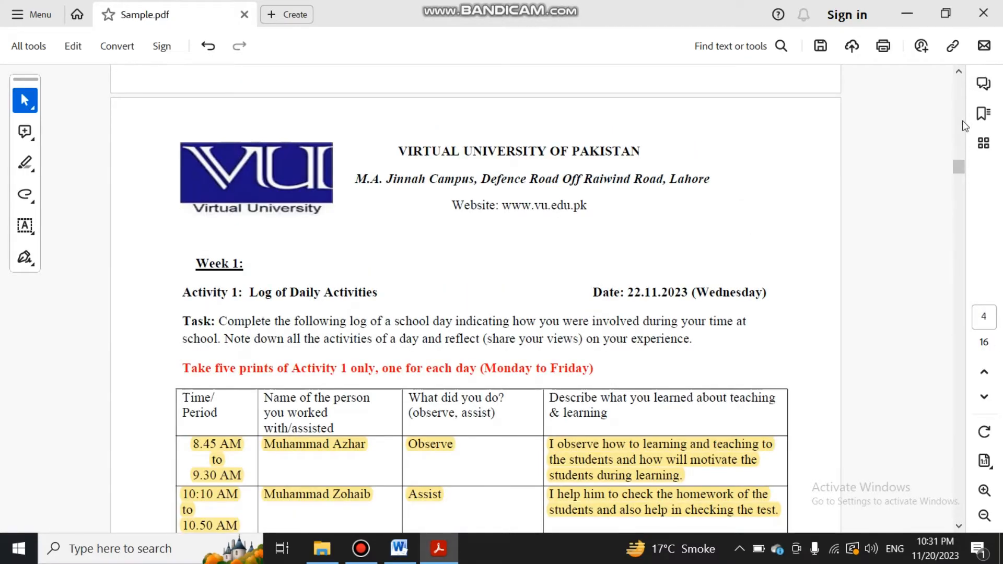
scroll(966, 120, up, 10)
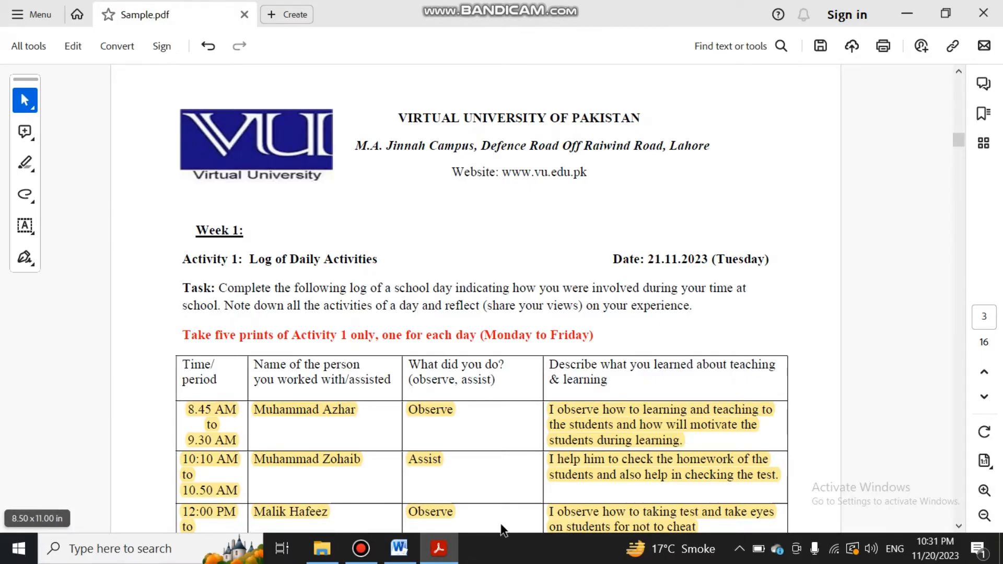
click(475, 519)
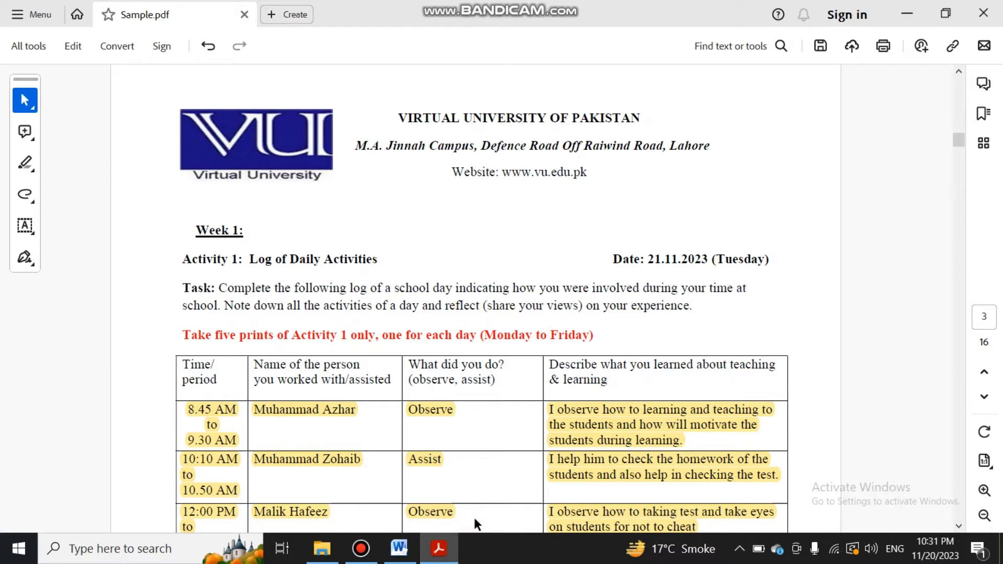
Examine the filled rows of the Tuesday and Wednesday logs, including the entries under "What did you do?".
scroll(474, 519, down, 3)
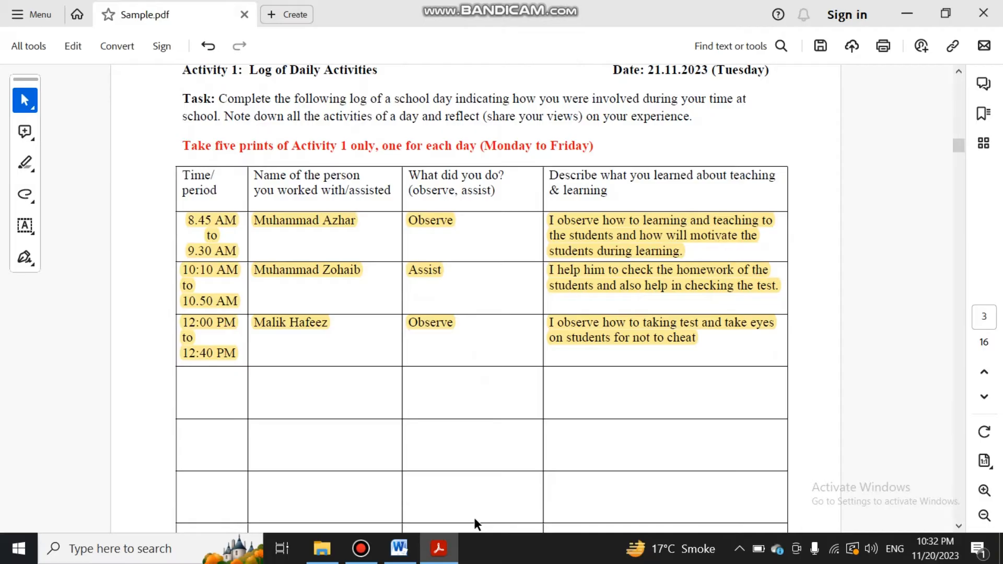
scroll(474, 519, down, 2)
scroll(474, 519, down, 8)
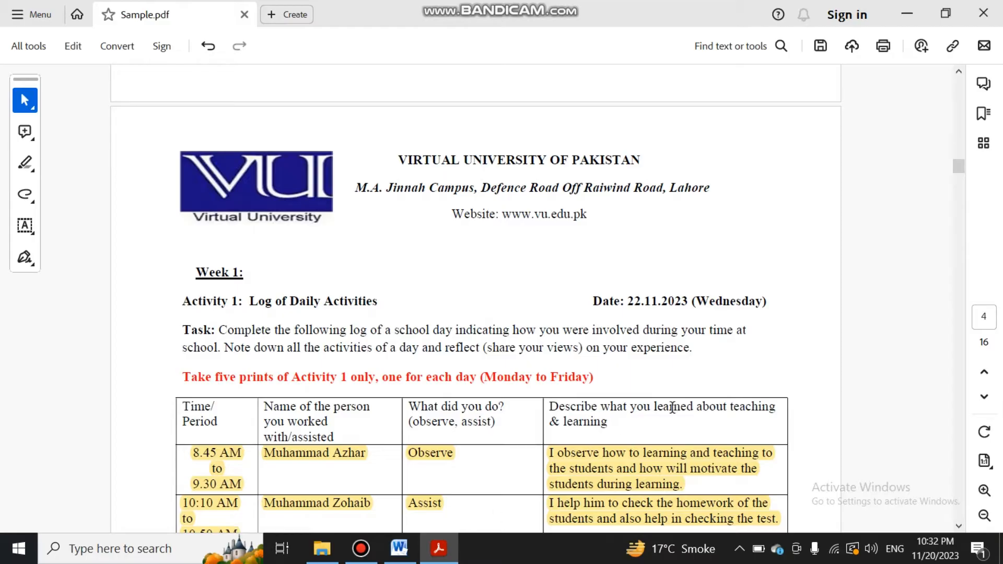
scroll(643, 423, down, 3)
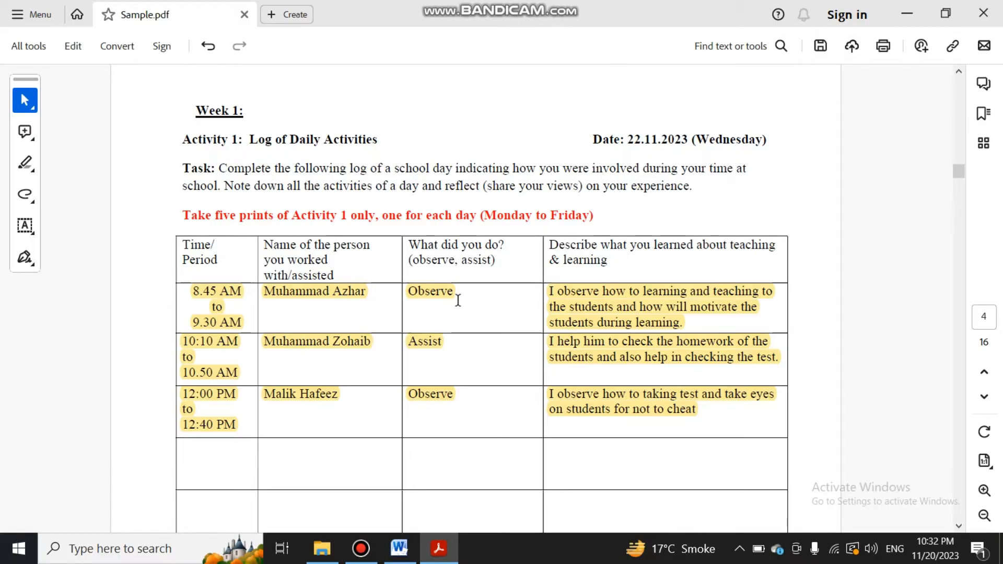
click(444, 341)
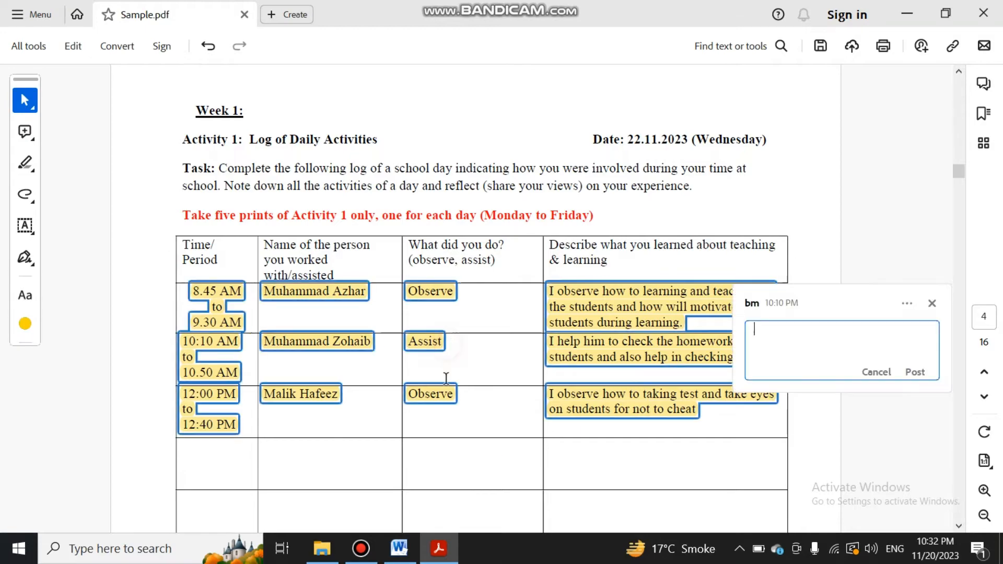
click(448, 397)
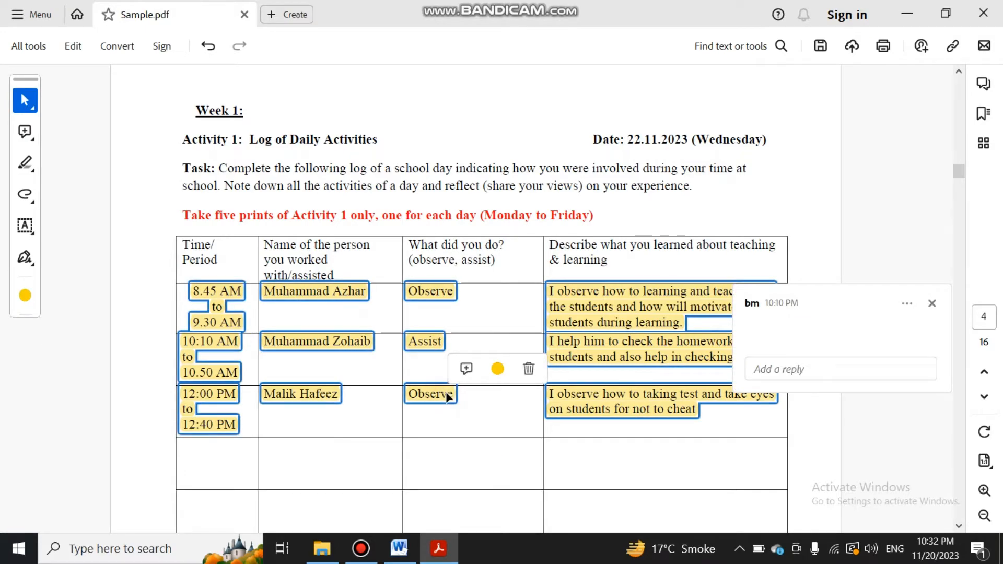
click(471, 467)
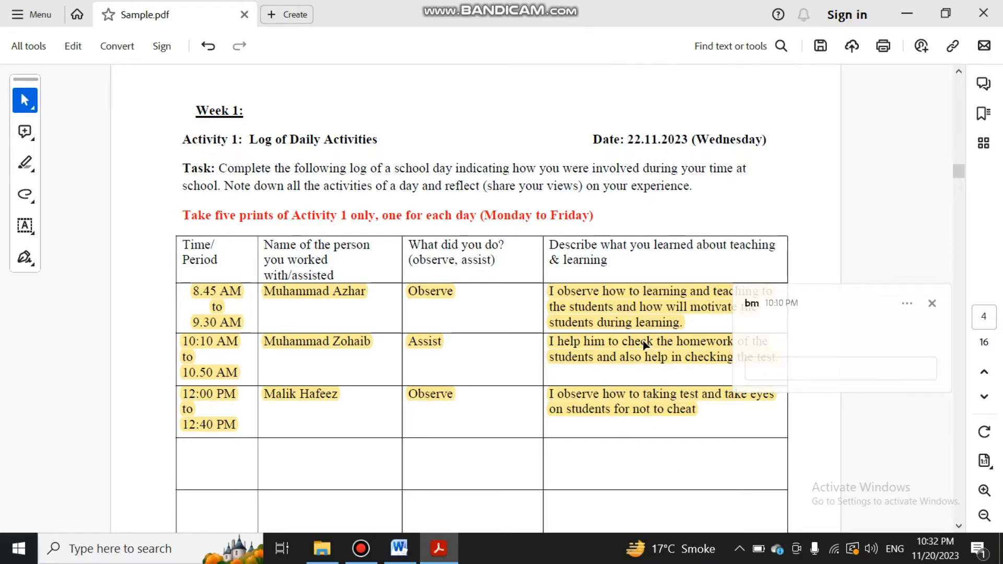
Go through the remaining daily logs in the sample to the Reflection section on page 7.
scroll(645, 345, down, 10)
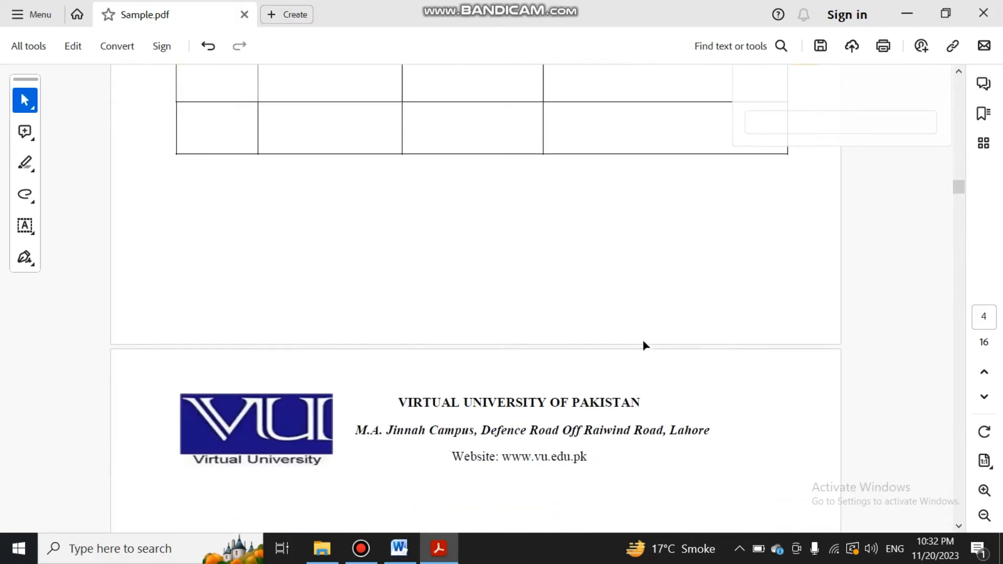
scroll(643, 339, down, 15)
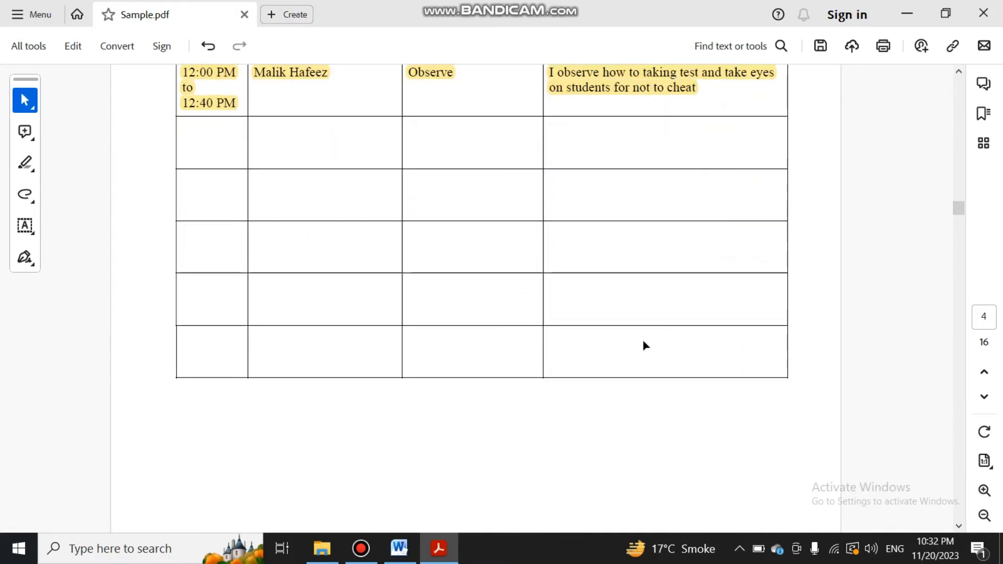
scroll(643, 339, down, 15)
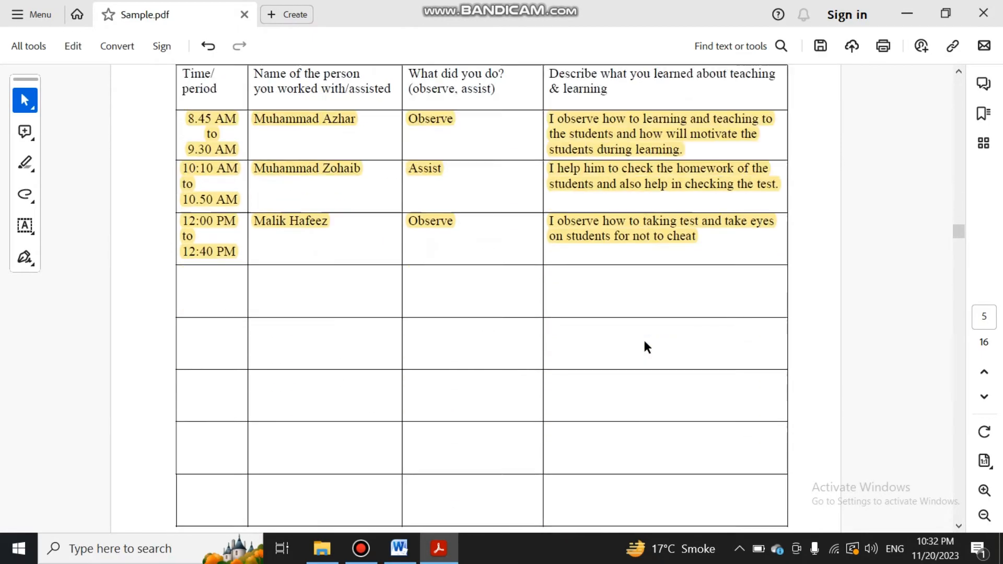
scroll(644, 341, down, 8)
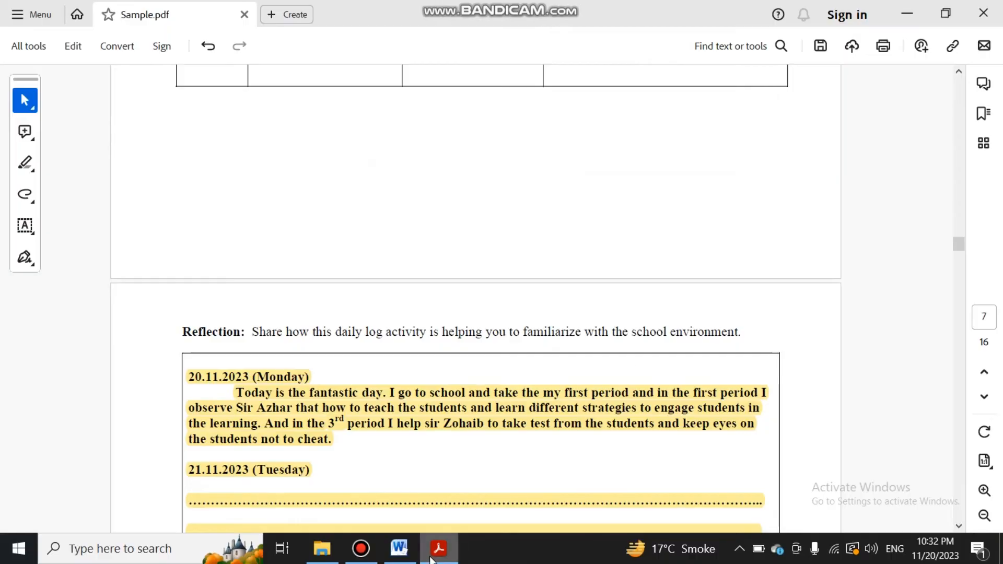
Switch to Word and insert blank lines above the Reflection heading to push it onto the next page with its box.
click(399, 548)
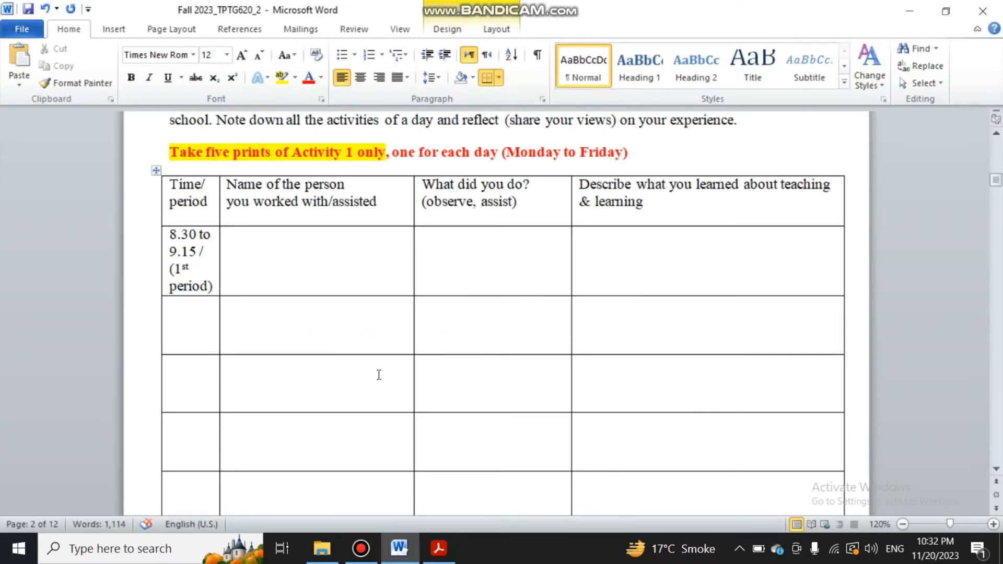
key(Down)
key(Down)
key(Down)
key(Down)
key(Down)
key(Down)
key(Down)
key(Down)
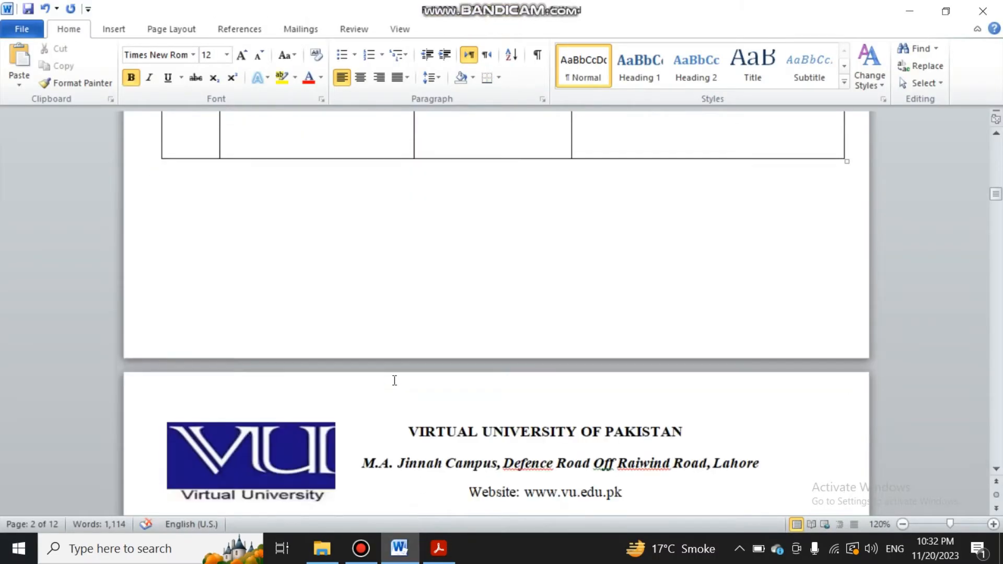
key(Down)
key(Down)
key(Down)
key(Down)
key(Down)
key(Down)
key(Down)
key(Down)
key(Down)
key(Down)
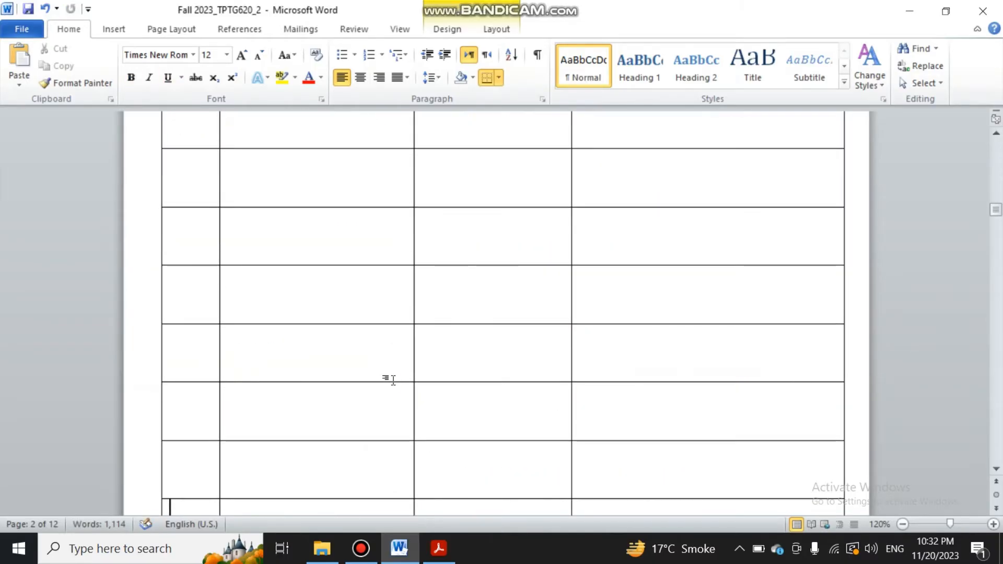
key(Down)
key(Down)
key(Down)
key(Down)
key(Down)
key(Down)
key(Down)
key(Down)
key(Down)
key(Down)
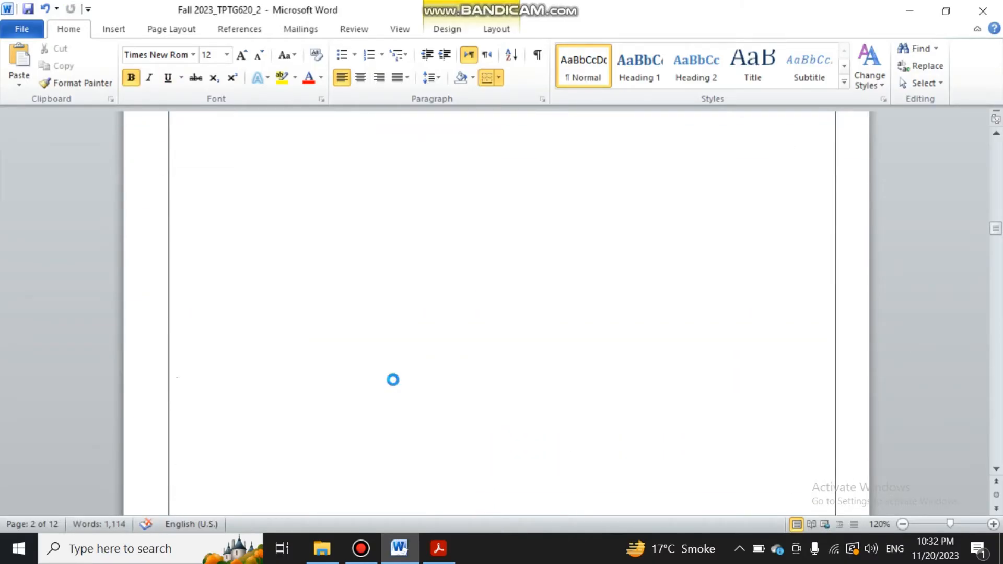
key(Up)
key(Up)
key(Up)
key(Up)
key(Up)
key(Up)
key(Up)
key(Up)
key(Down)
key(Down)
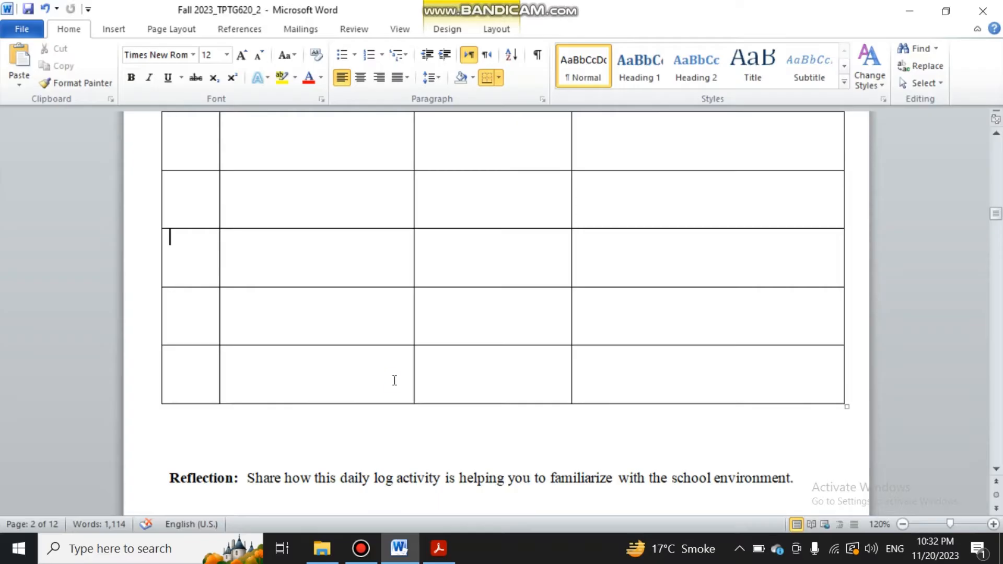
key(Down)
key(Down)
key(Down)
key(Return)
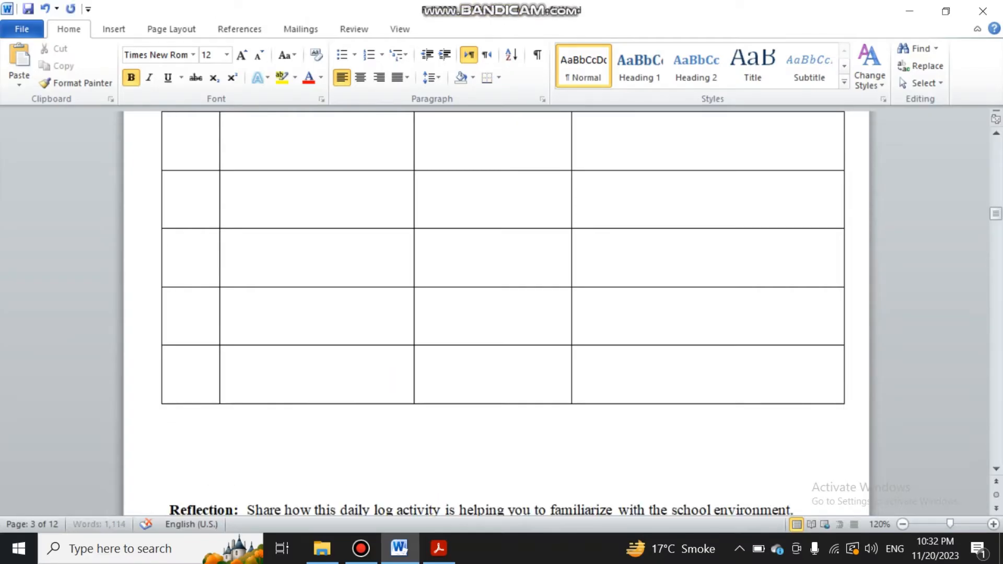
key(Return)
key(Return)
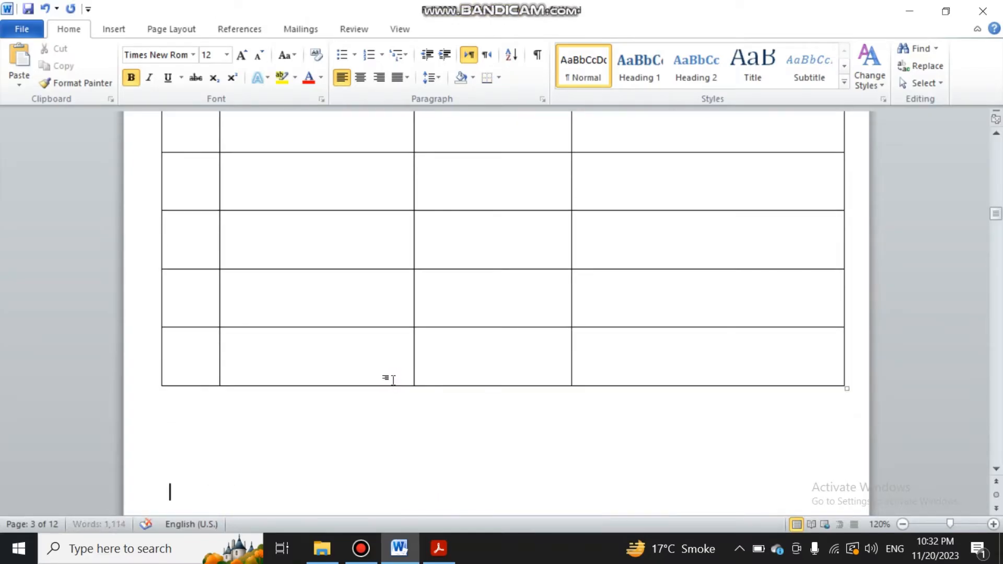
scroll(393, 380, down, 5)
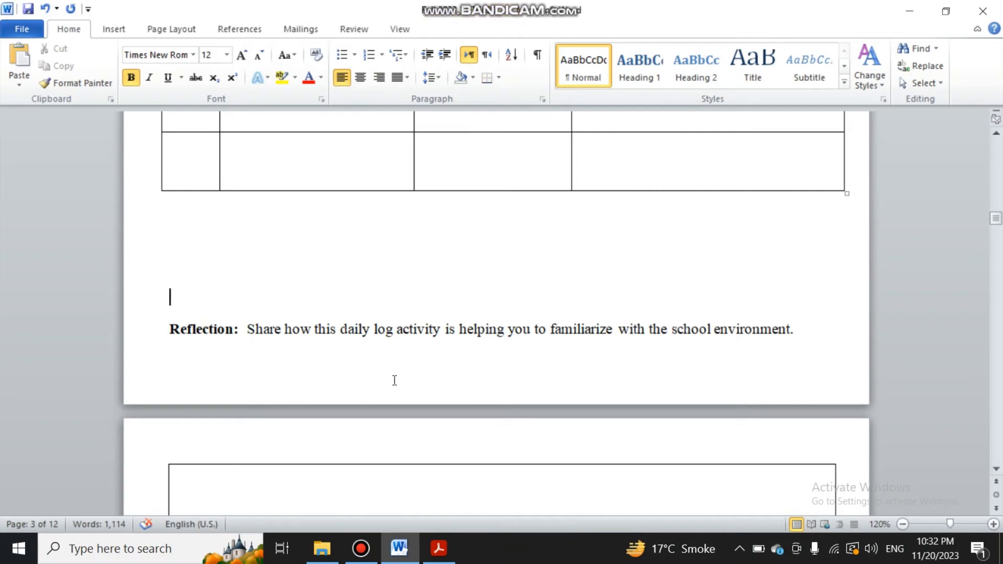
key(Return)
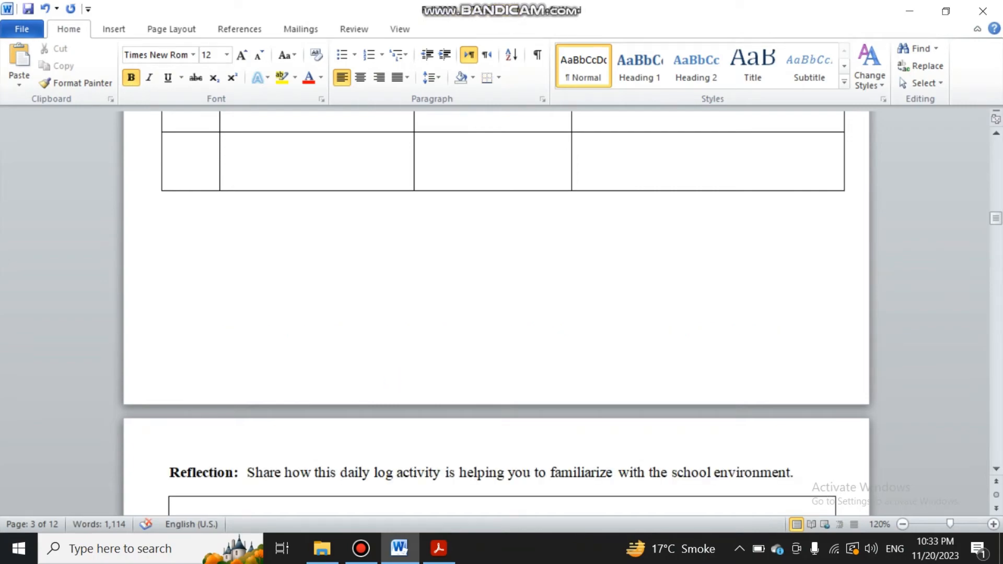
Look at the empty Reflection box, switch to Sample.pdf in Adobe Acrobat and examine its dated Monday to Friday reflection entries.
key(Down)
key(Down)
key(Down)
key(Down)
key(Down)
key(Down)
key(Down)
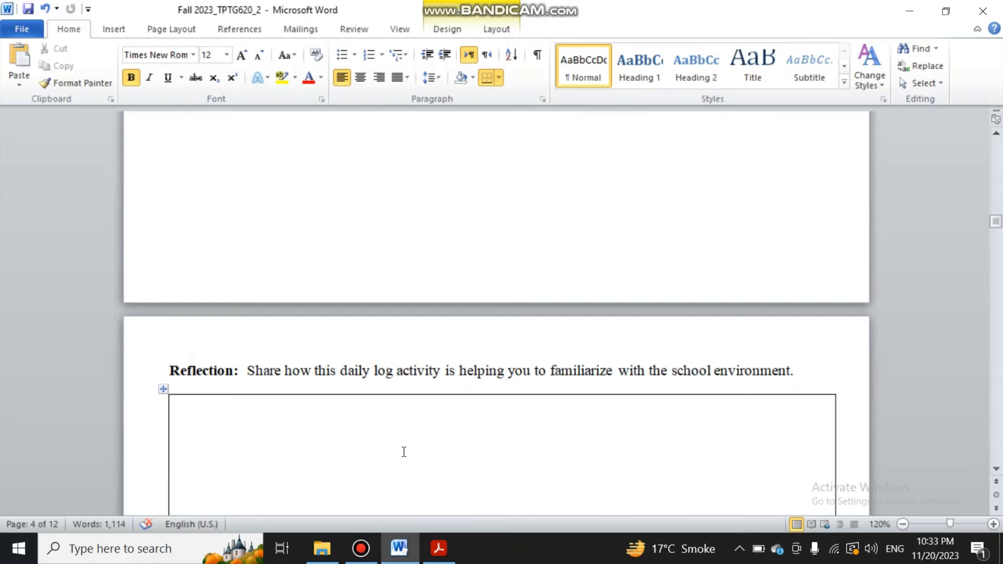
click(438, 548)
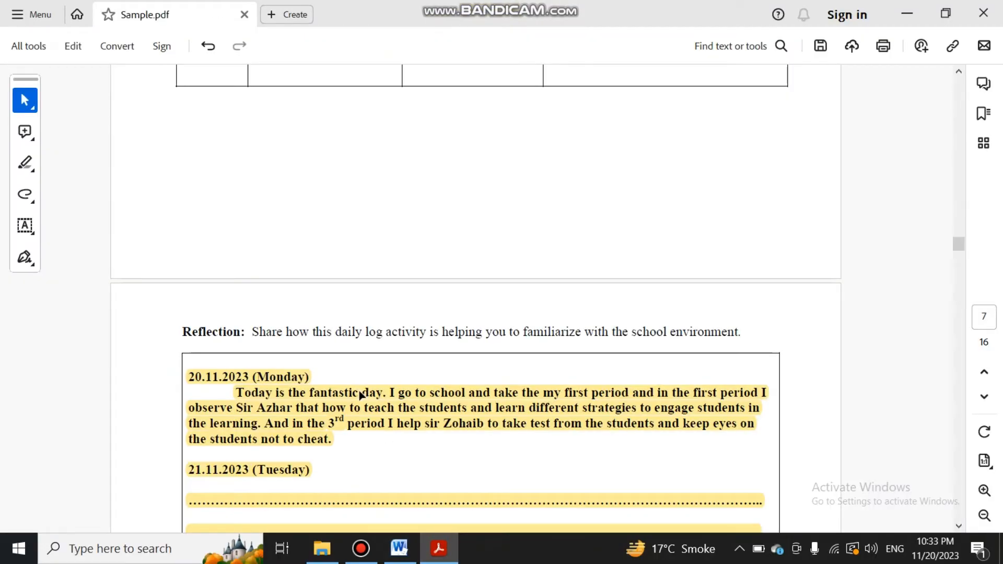
scroll(360, 395, down, 5)
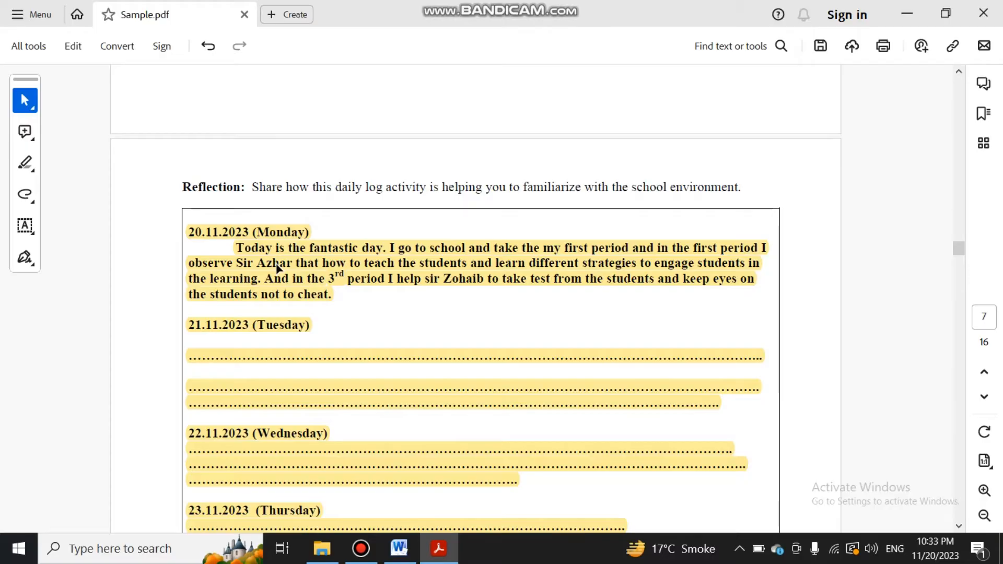
scroll(276, 266, down, 5)
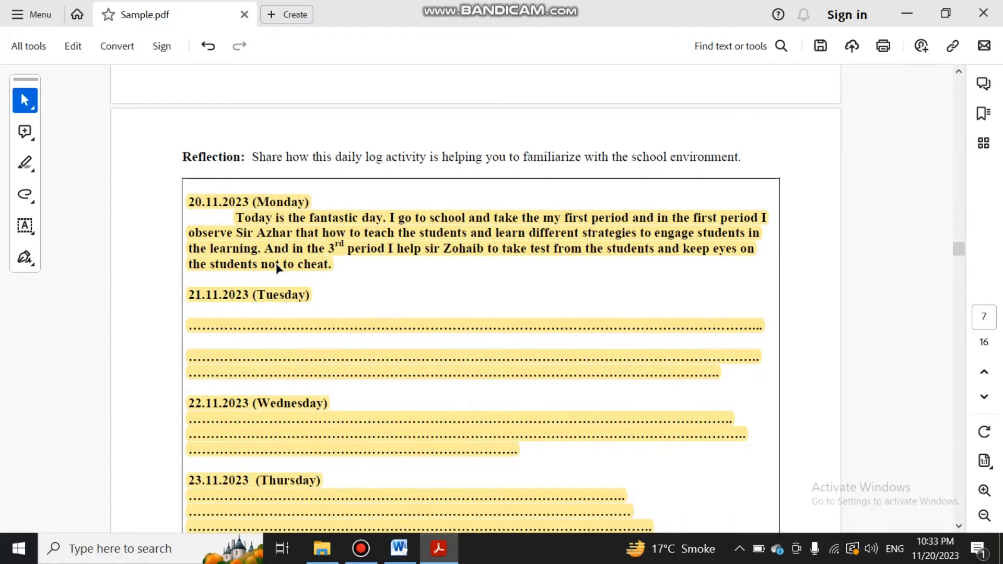
scroll(277, 267, down, 3)
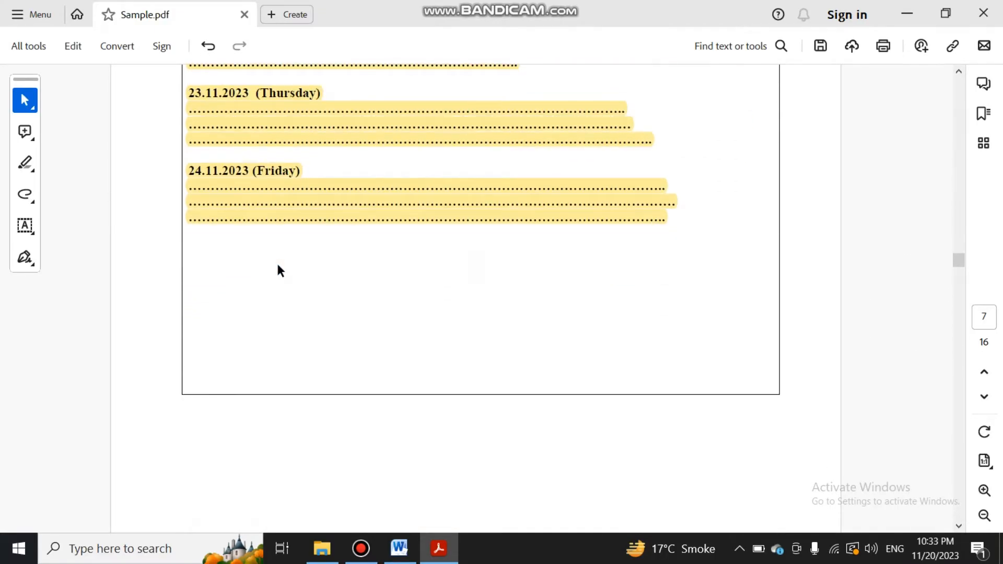
scroll(278, 266, up, 7)
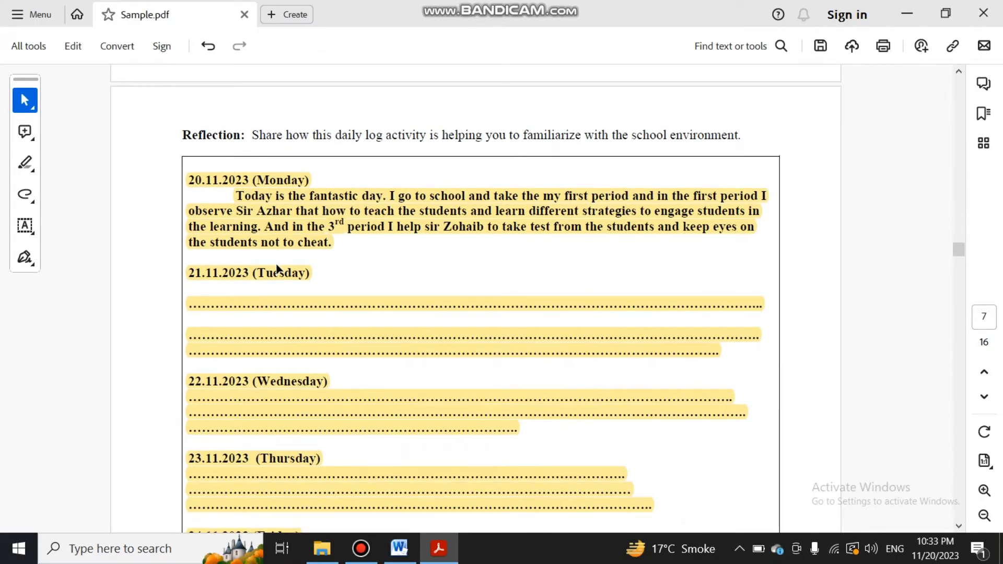
Find Activity 2's Checklist-I in the sample, switch to Word and place the cursor in the school handbook row's availability cell.
scroll(276, 267, down, 8)
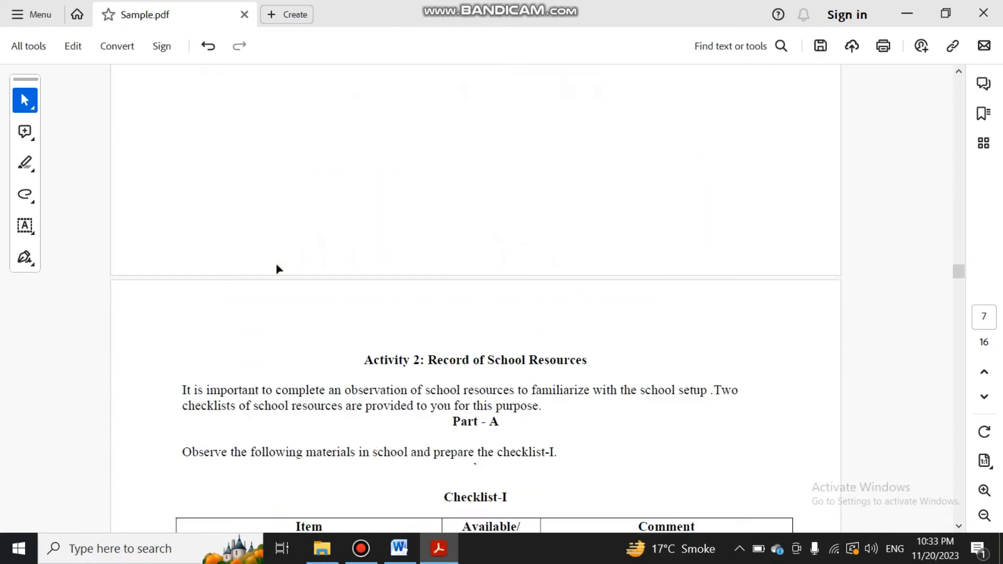
scroll(277, 264, down, 3)
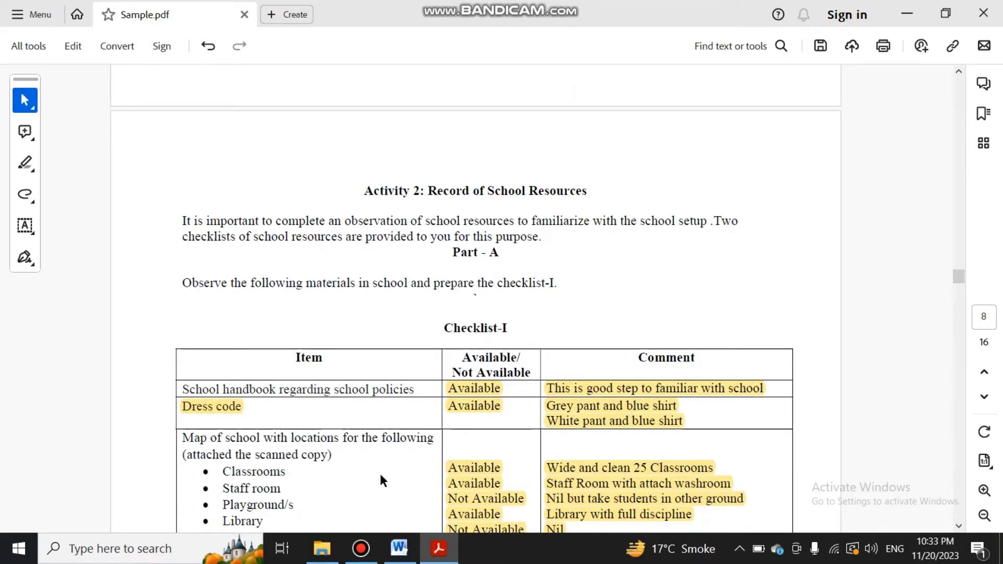
click(401, 547)
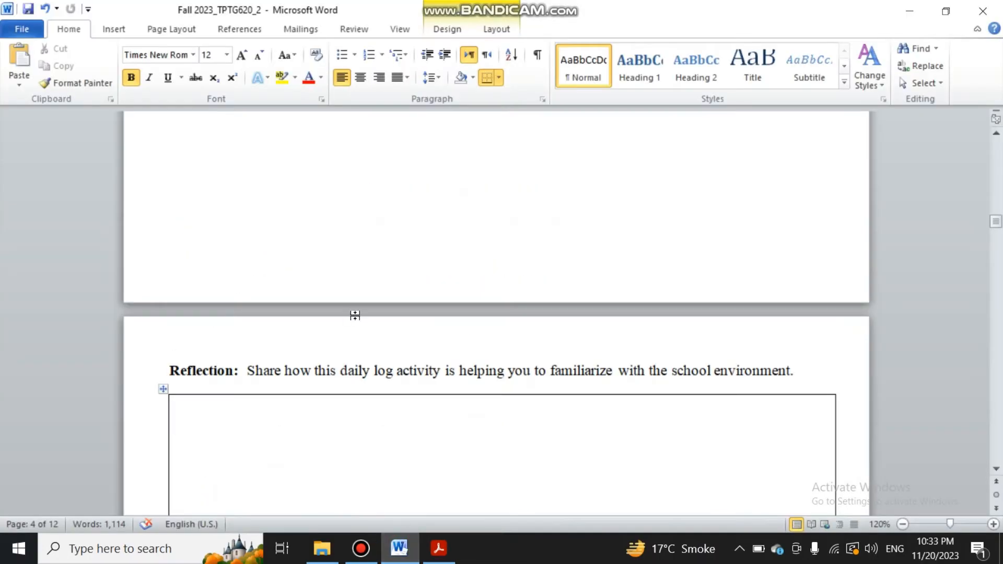
scroll(355, 316, down, 10)
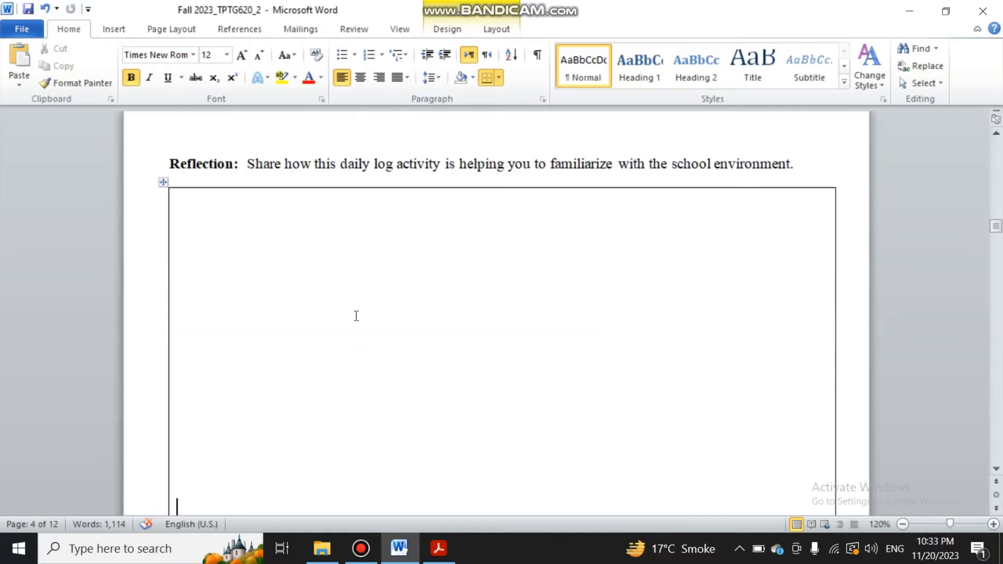
scroll(356, 316, down, 10)
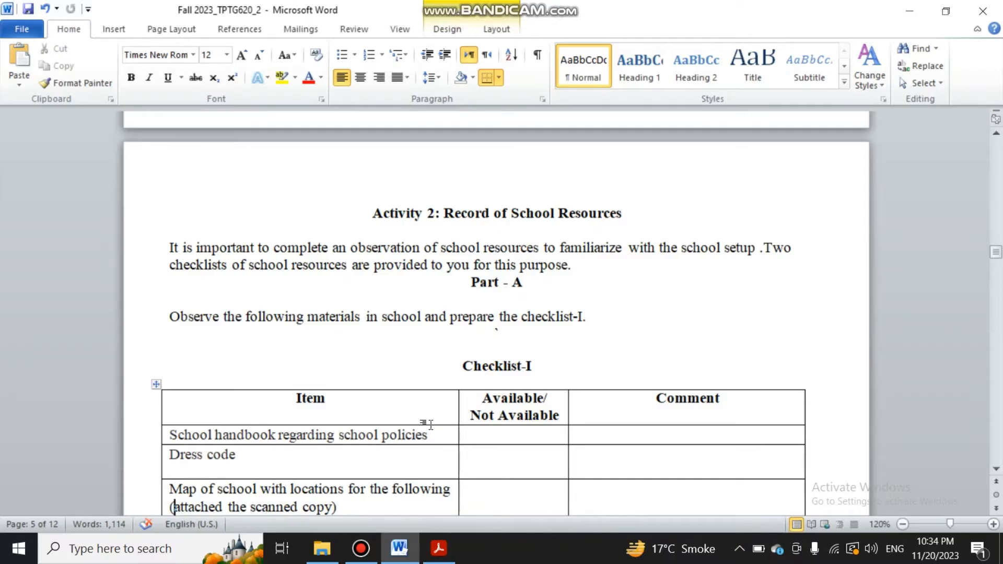
key(Down)
key(Down)
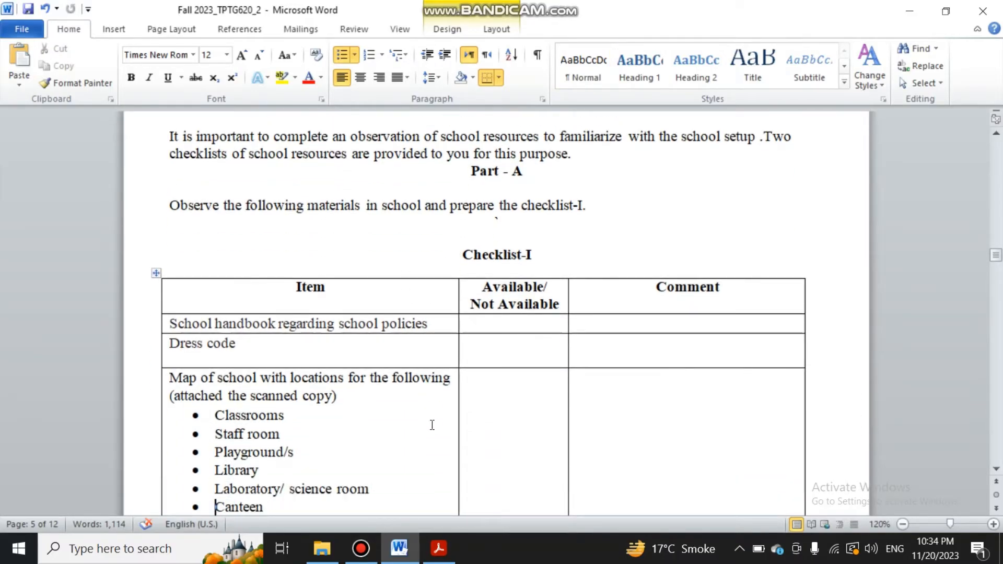
click(429, 330)
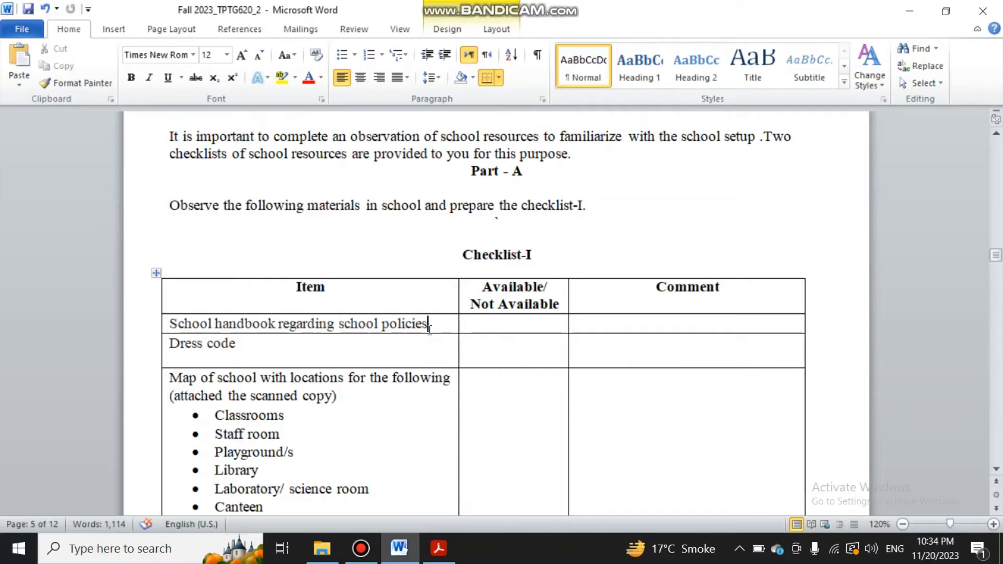
click(528, 321)
Switch to Sample.pdf and examine the availability and comment entries for every item in Checklist-I.
click(439, 549)
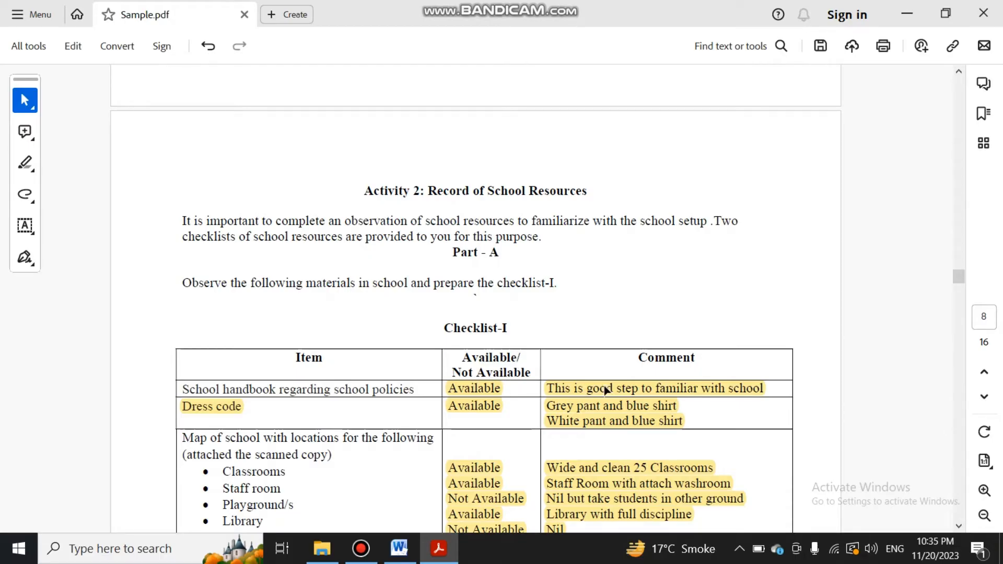
scroll(592, 421, down, 3)
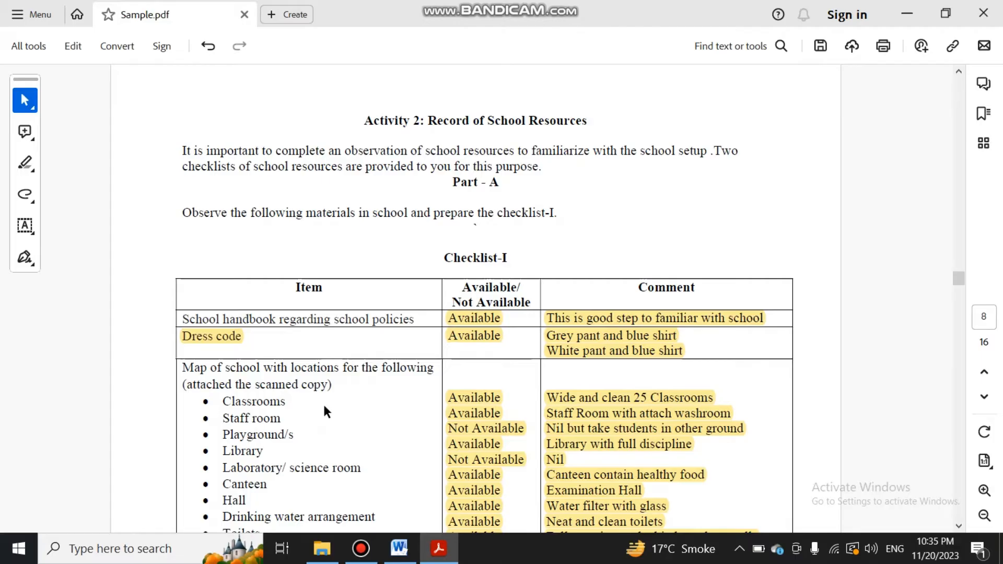
scroll(324, 407, down, 3)
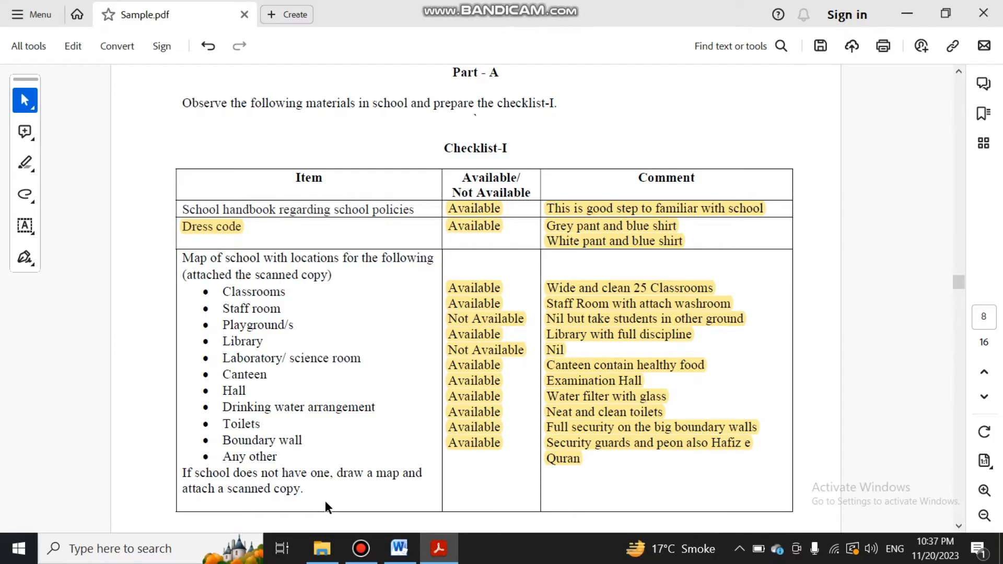
Switch to Chrome, search Google Images for "school map" and preview the Whitford Catholic Primary School map.
click(907, 14)
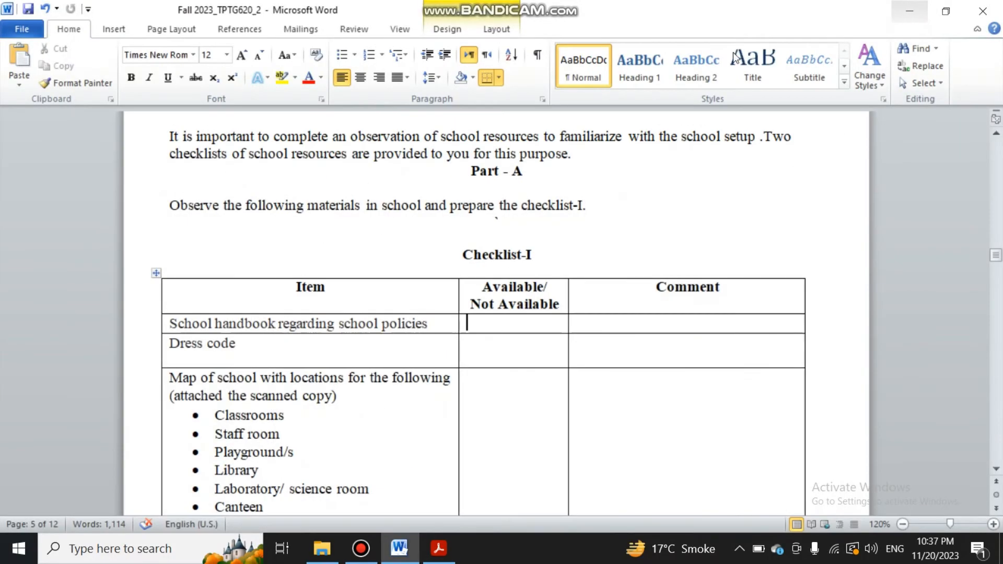
click(910, 11)
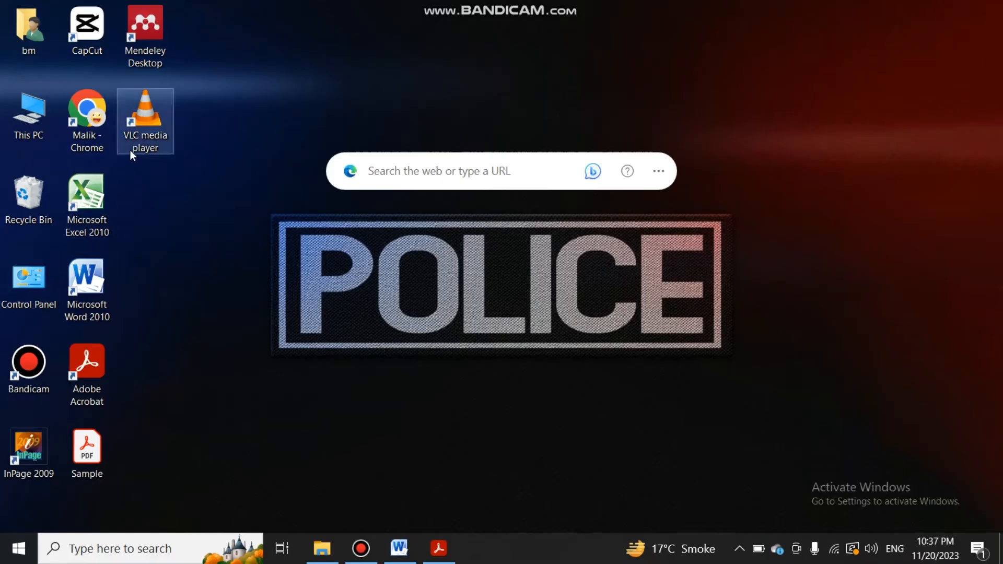
click(83, 122)
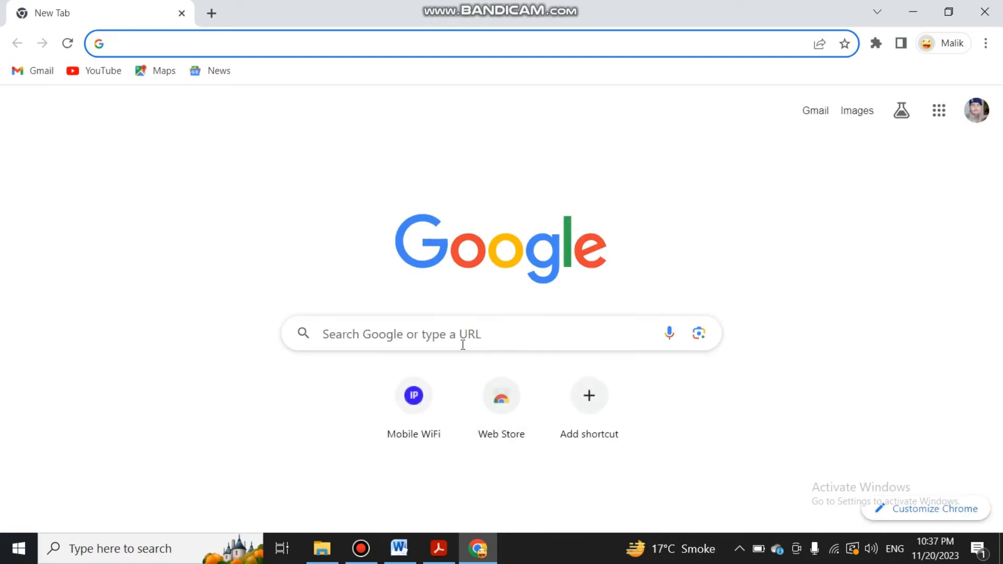
click(468, 341)
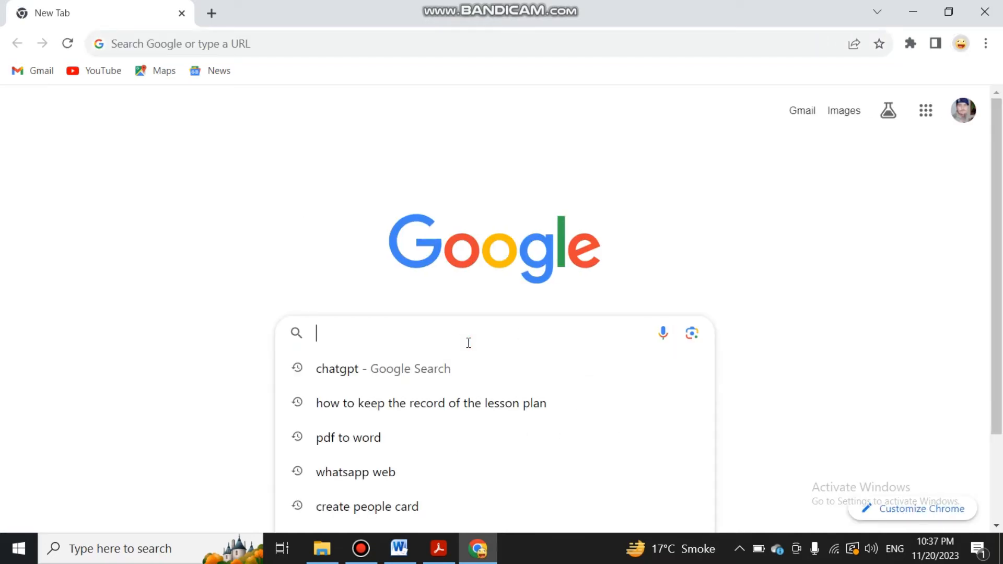
text(school)
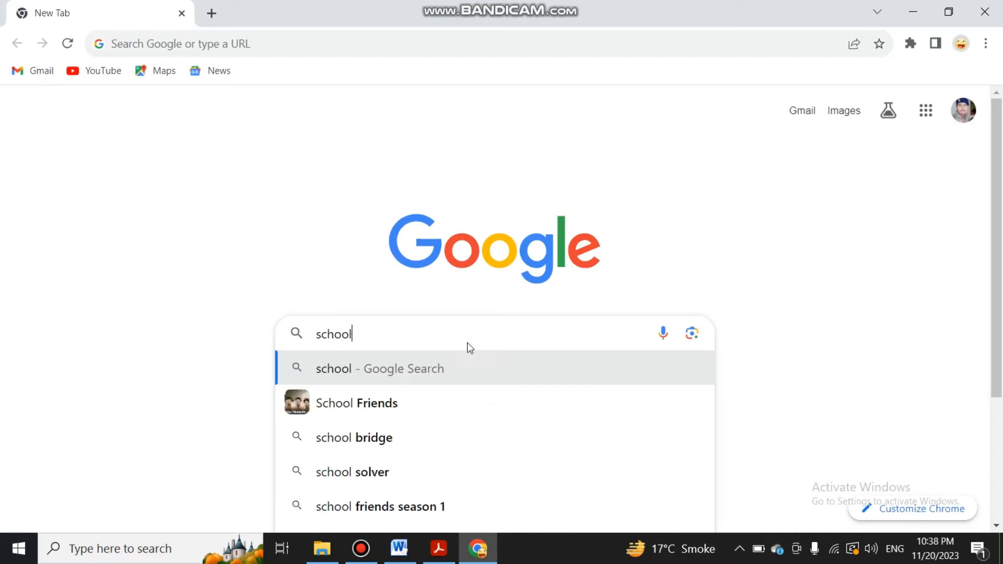
text( map)
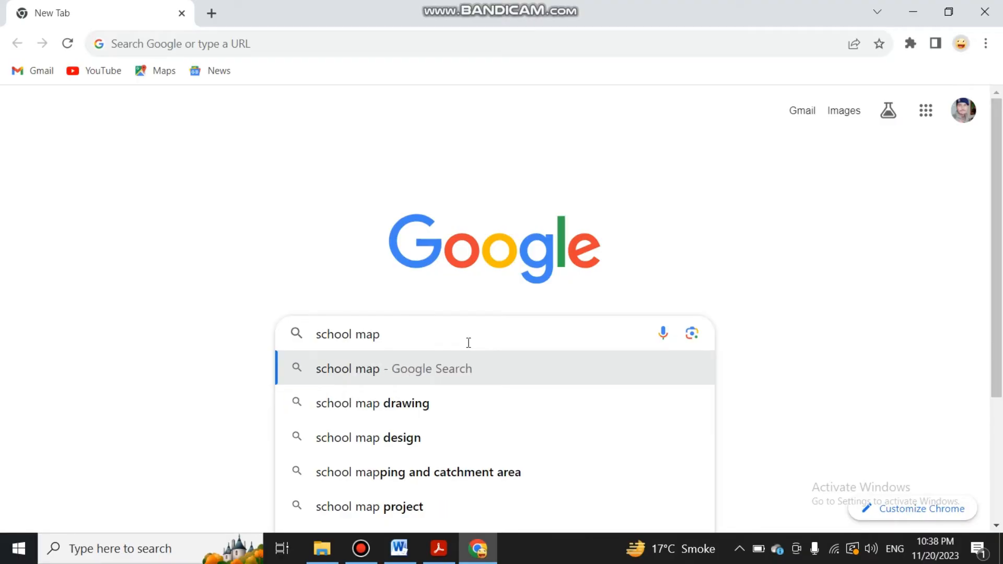
key(Return)
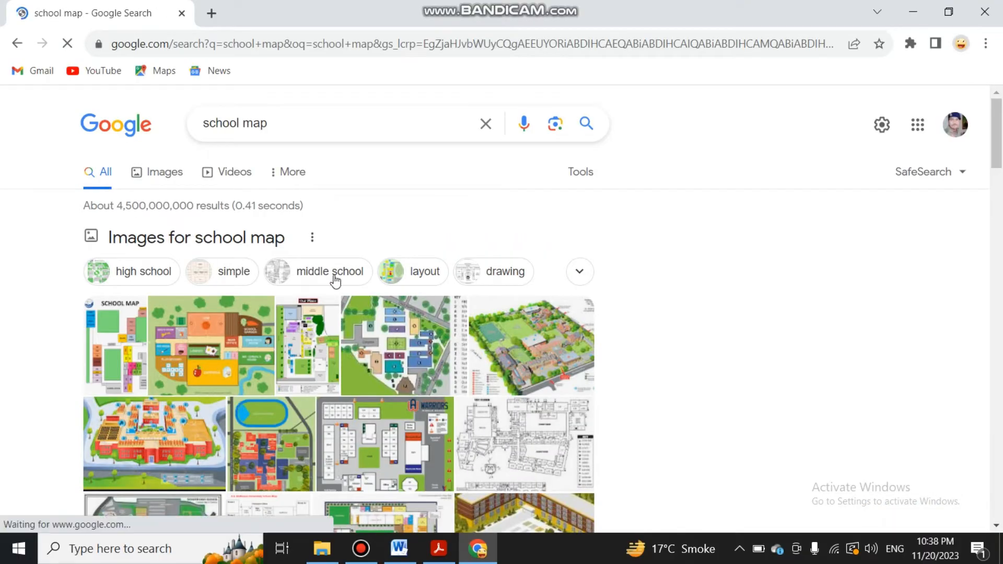
click(160, 180)
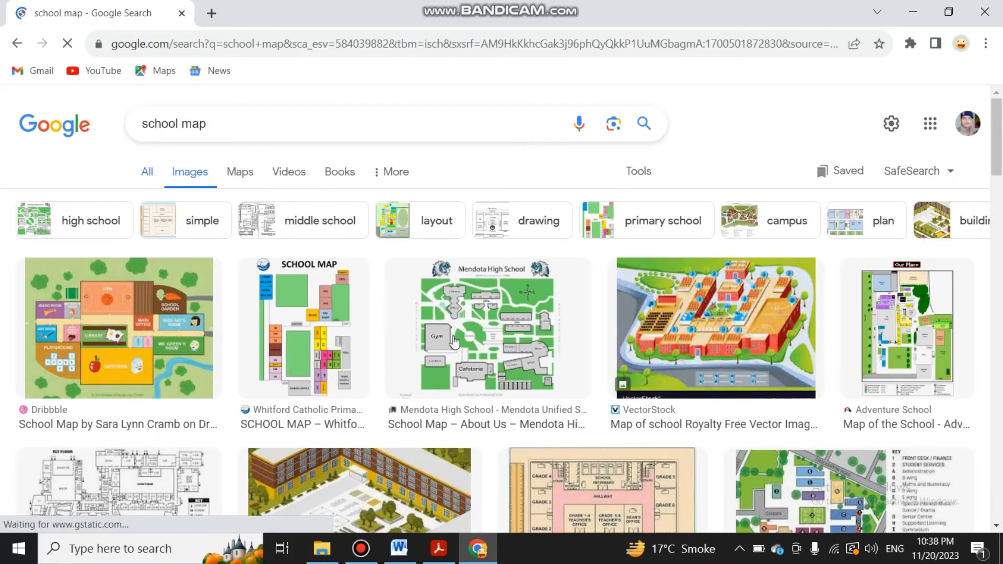
click(324, 309)
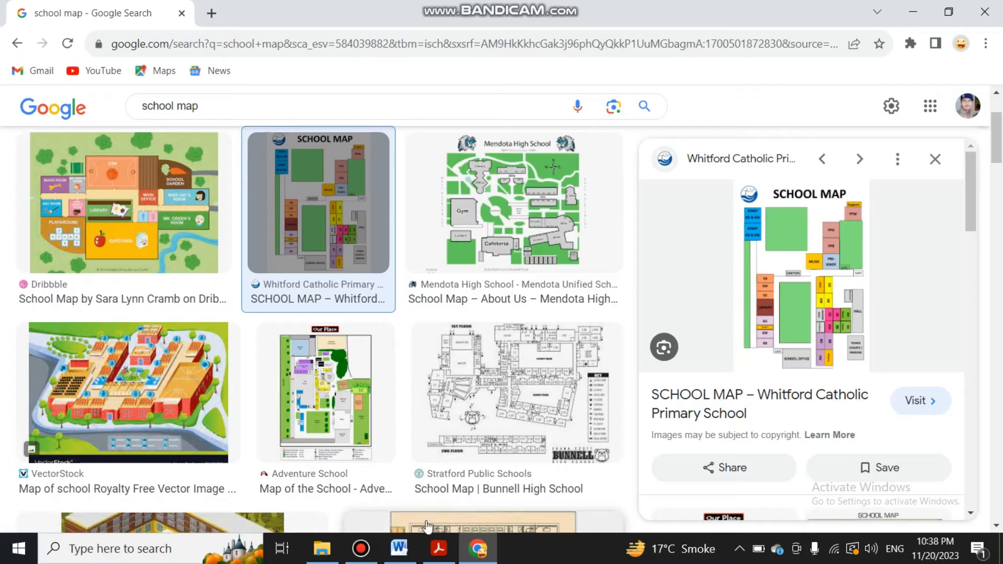
Switch to Sample.pdf in Adobe Acrobat and examine Part-B's Checklist-II entries for the library and laboratory resources.
click(439, 546)
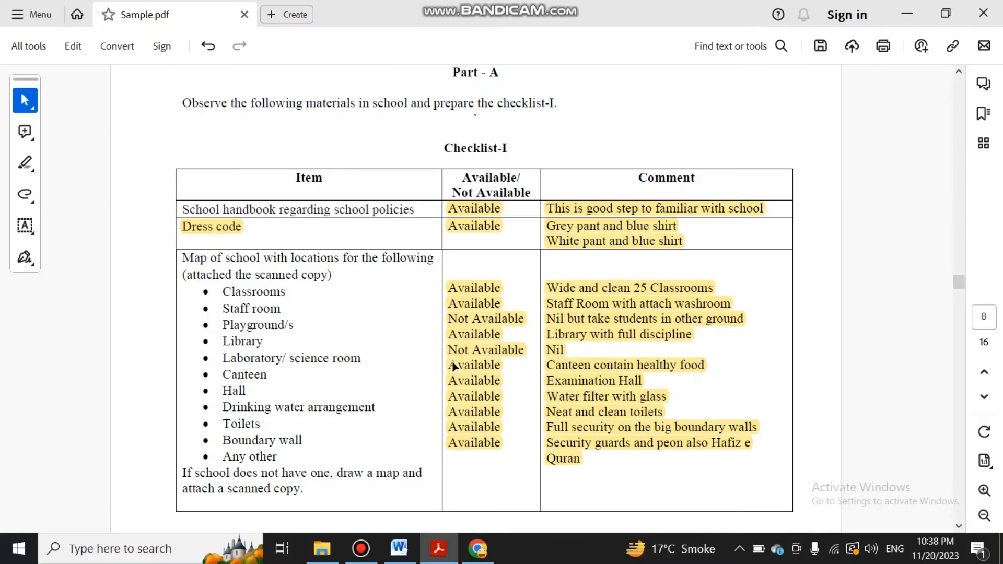
scroll(452, 366, down, 5)
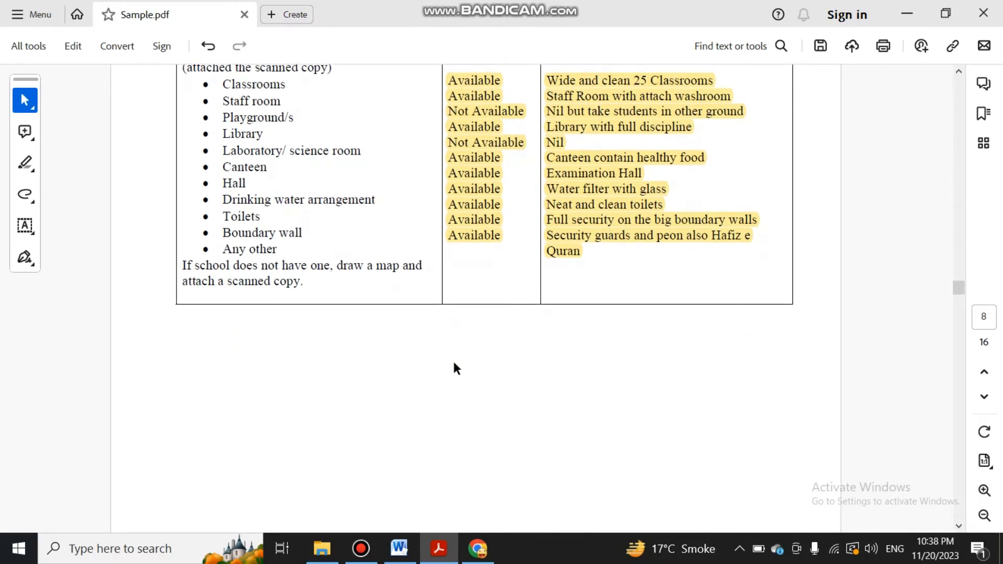
scroll(454, 367, down, 1)
scroll(454, 368, down, 3)
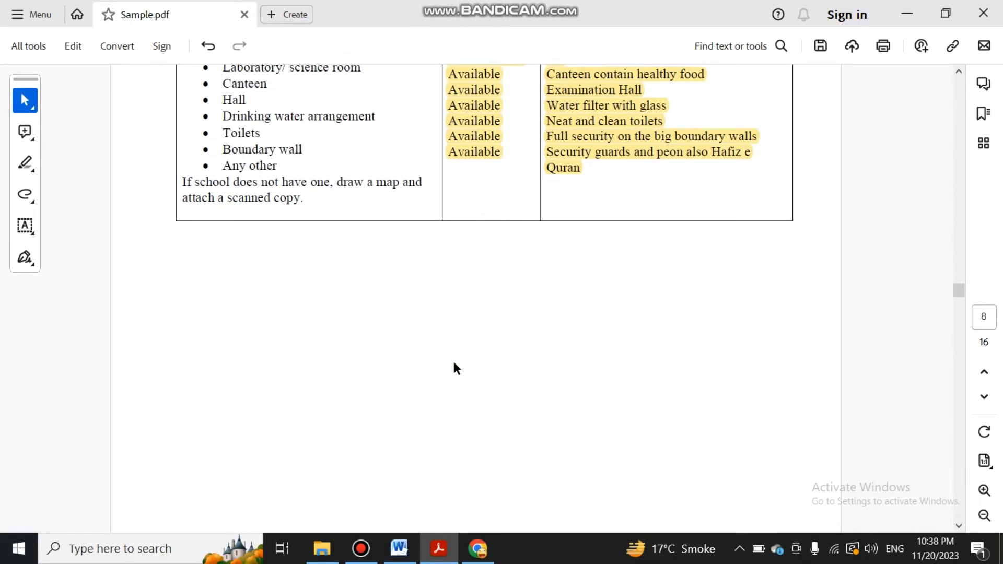
scroll(454, 368, down, 6)
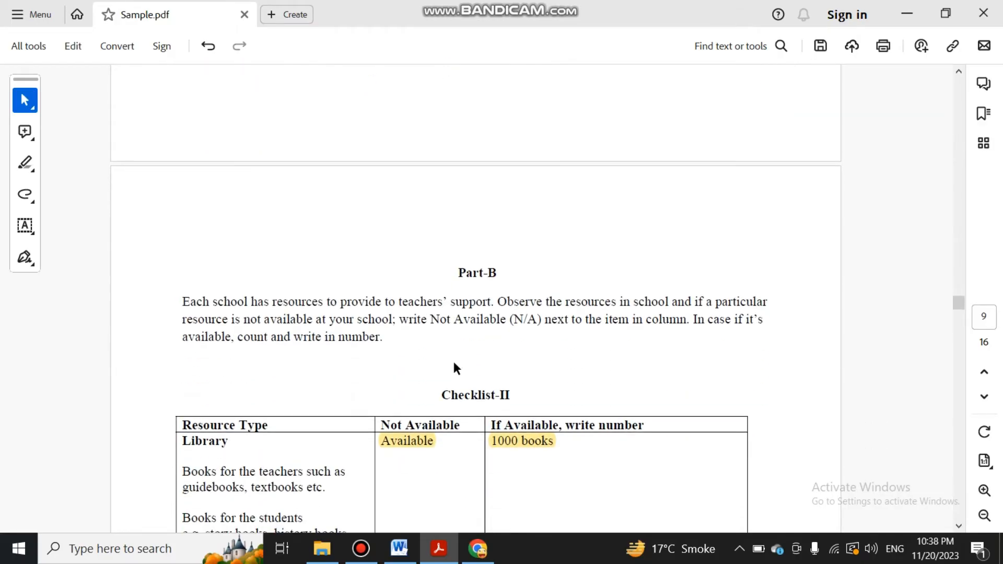
scroll(454, 368, down, 2)
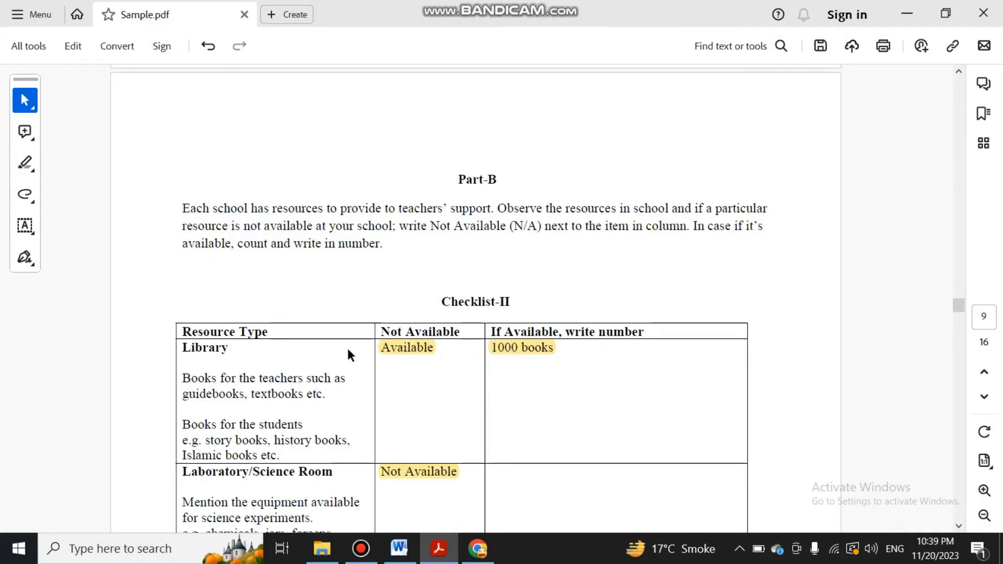
scroll(347, 348, down, 3)
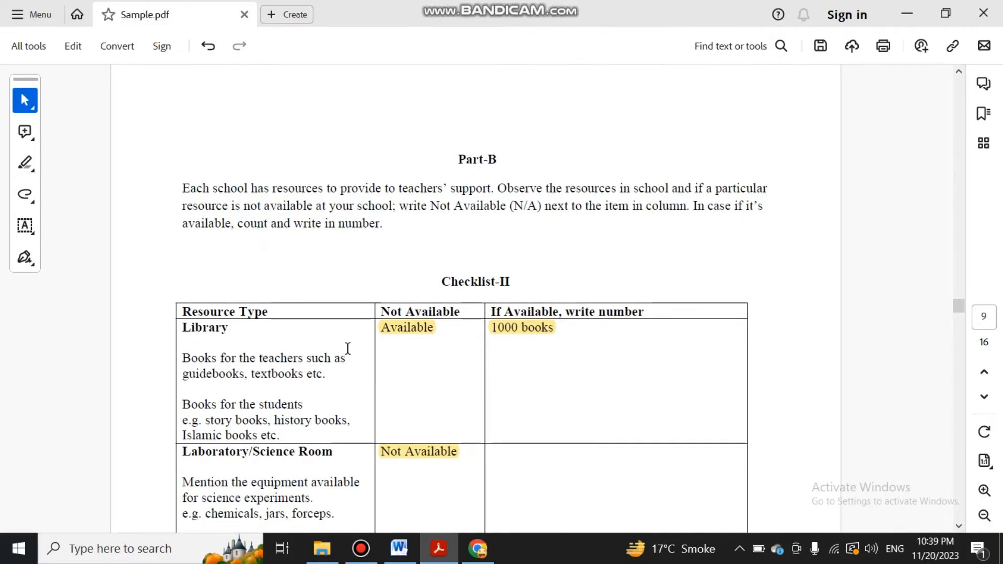
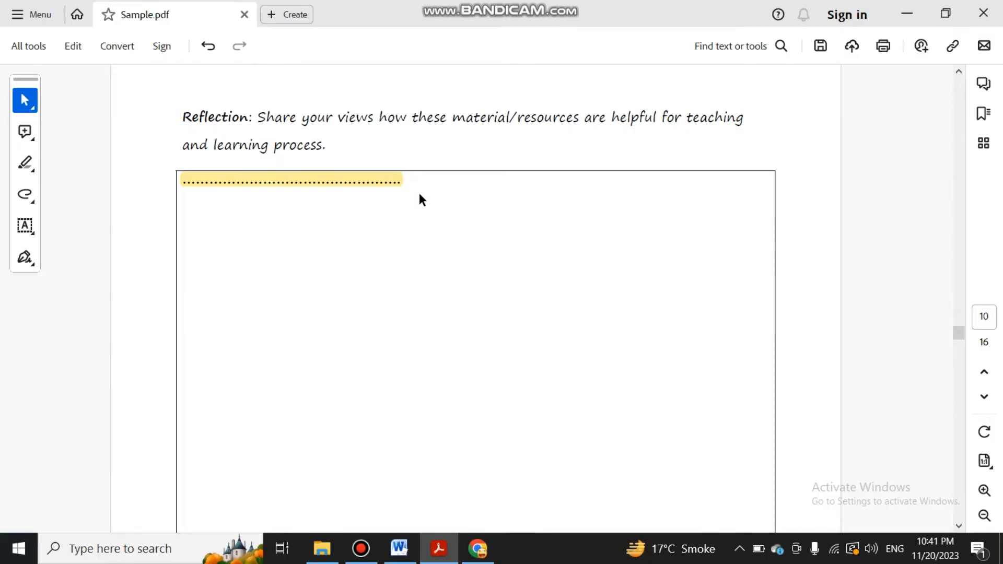
Look over the resources Reflection box and examine Activity 3's cooperating-teacher details and the sample answer on keeping lesson plan records.
scroll(420, 194, down, 4)
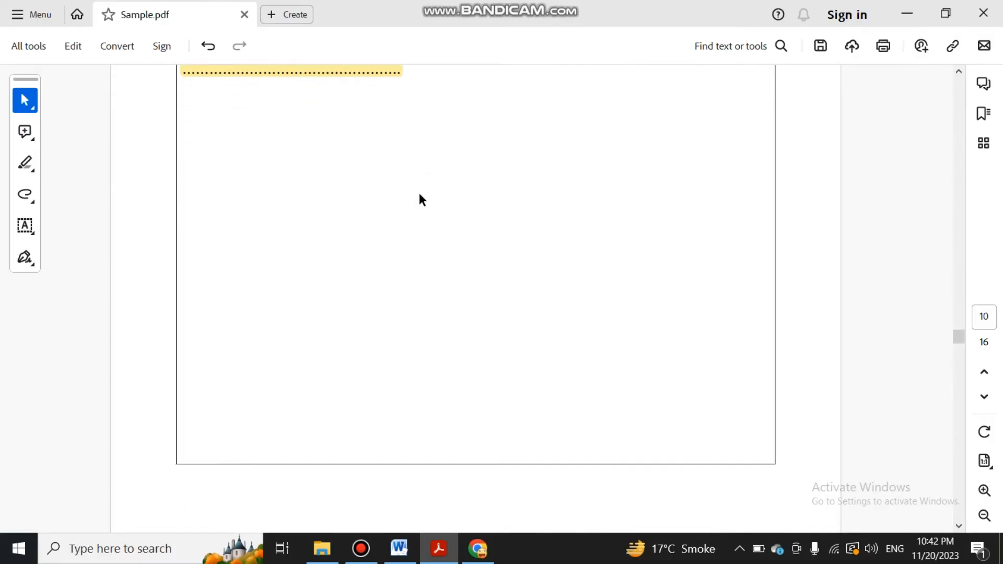
scroll(422, 200, down, 12)
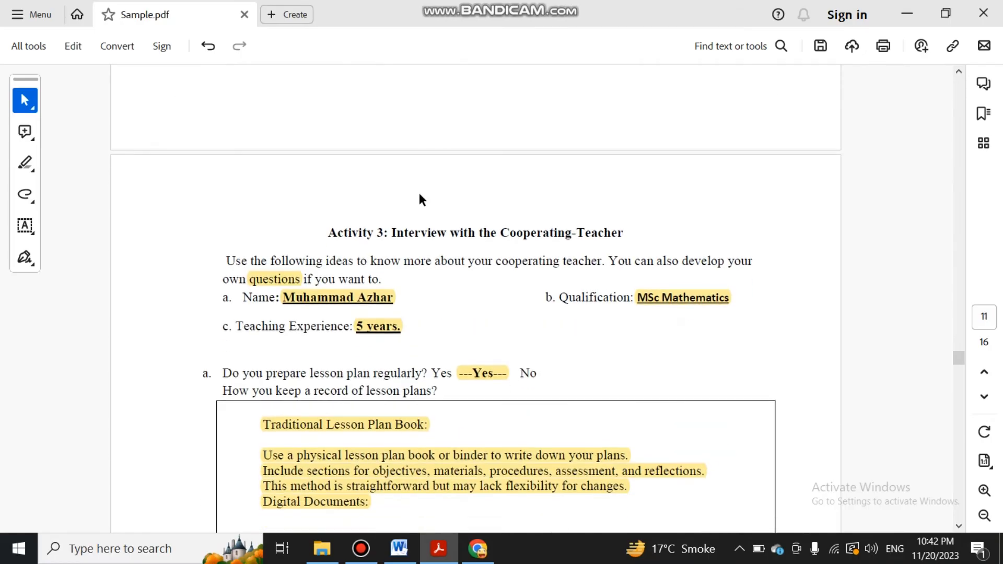
scroll(422, 200, down, 2)
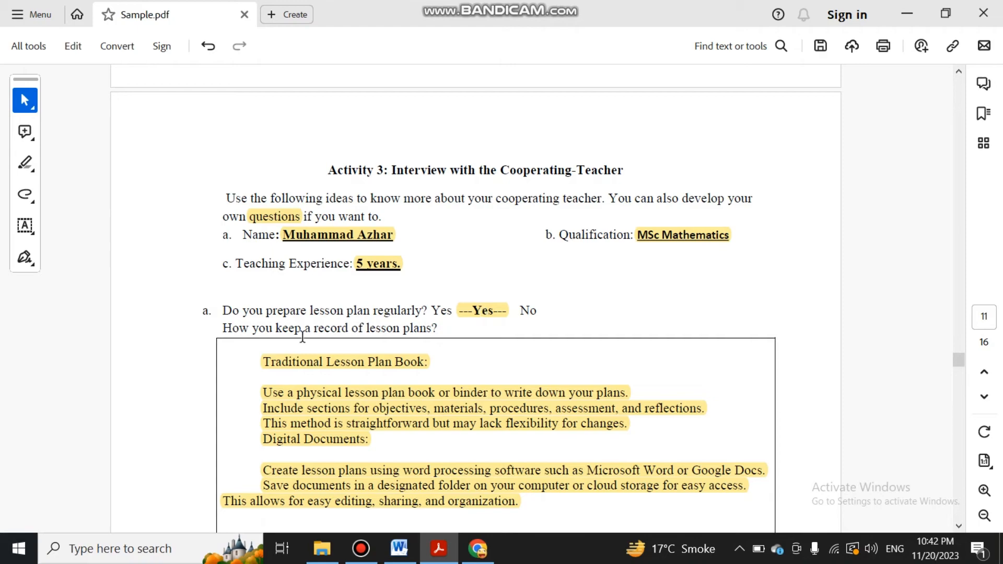
click(375, 391)
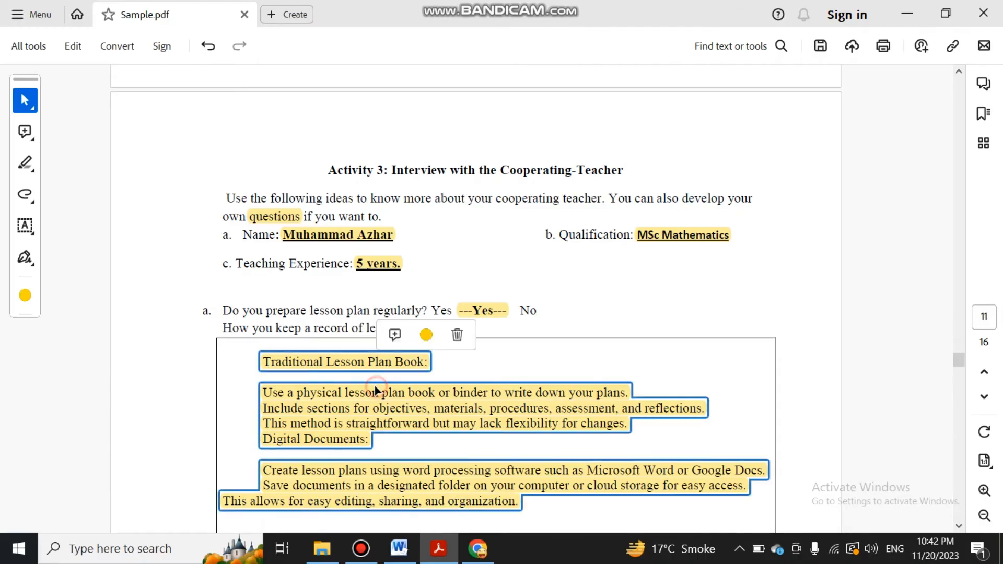
click(469, 369)
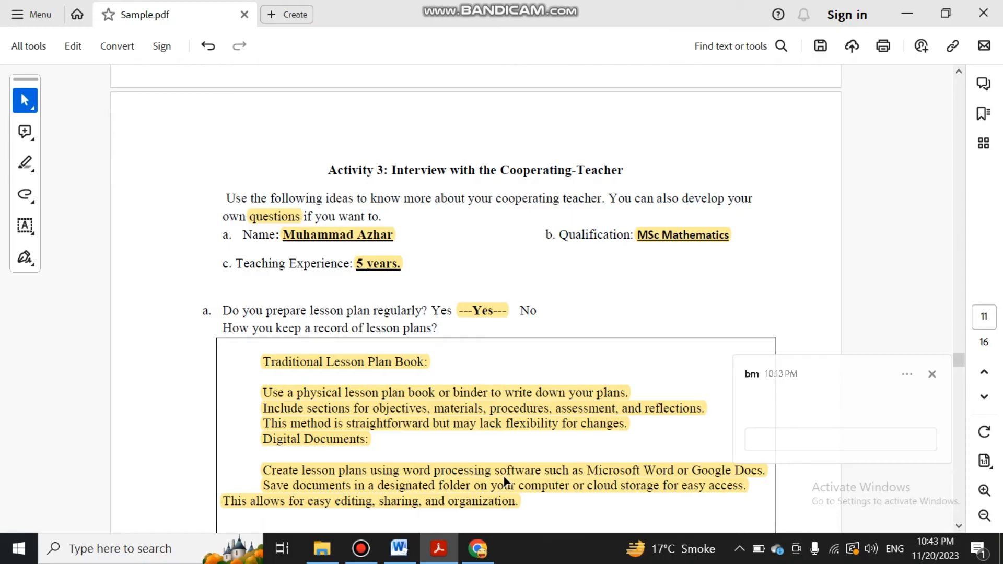
Examine Activity 3's sample answer to question b about activities that engage students in learning.
scroll(505, 479, down, 3)
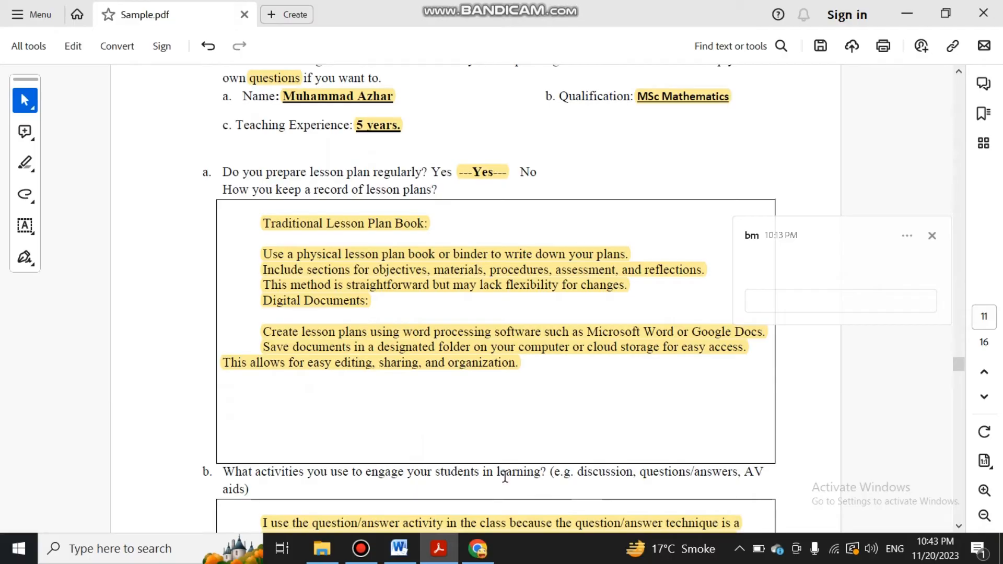
scroll(504, 478, down, 1)
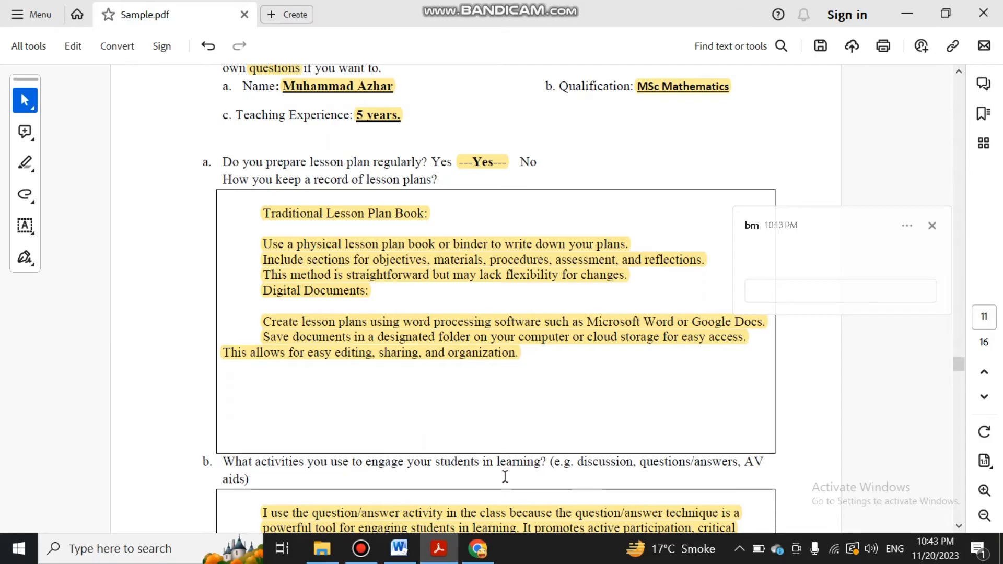
scroll(505, 477, down, 5)
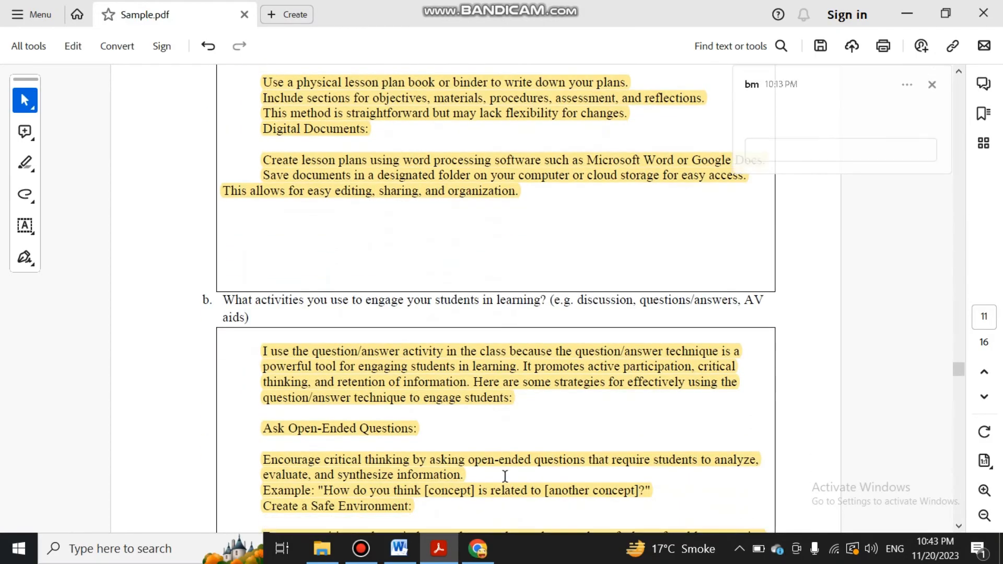
scroll(505, 476, down, 2)
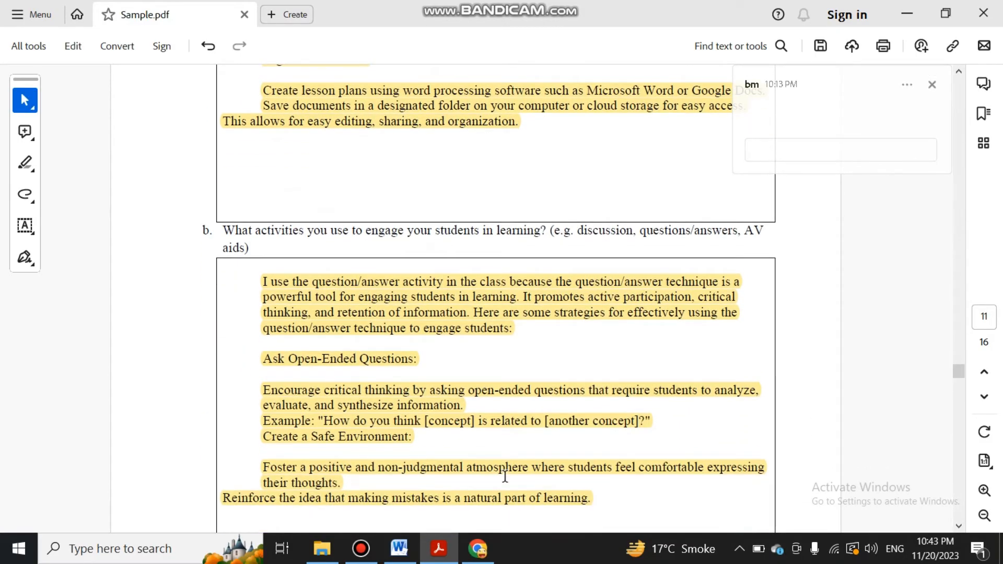
scroll(504, 476, down, 2)
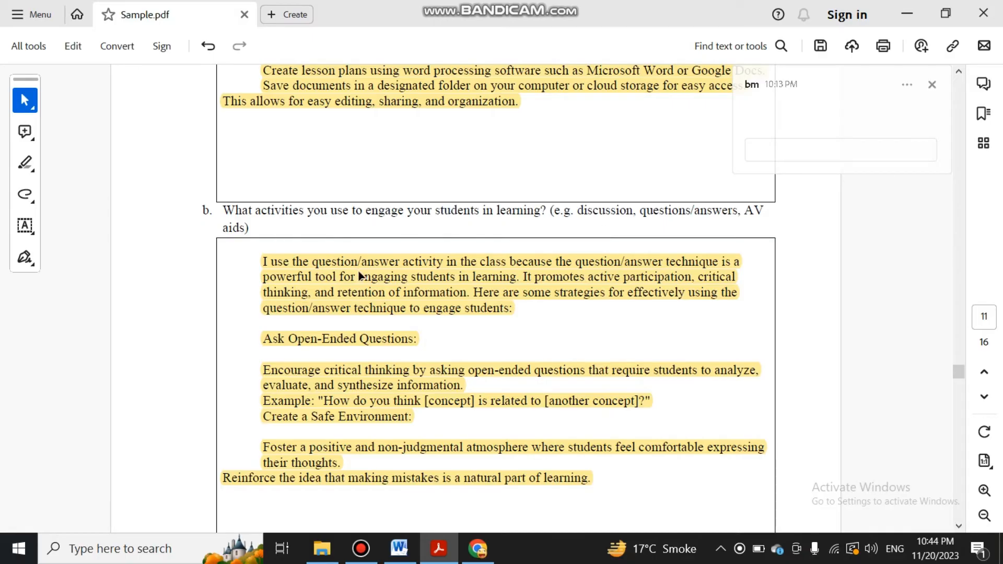
Examine Activity 3's sample answer to question c on motivating students and the Reflection on making teaching more effective.
scroll(360, 275, down, 6)
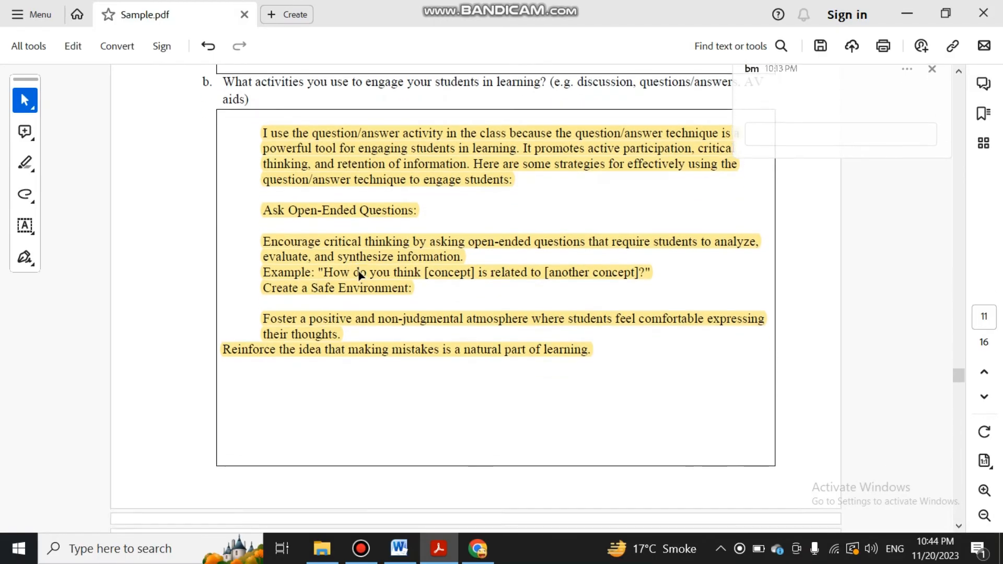
scroll(359, 274, down, 5)
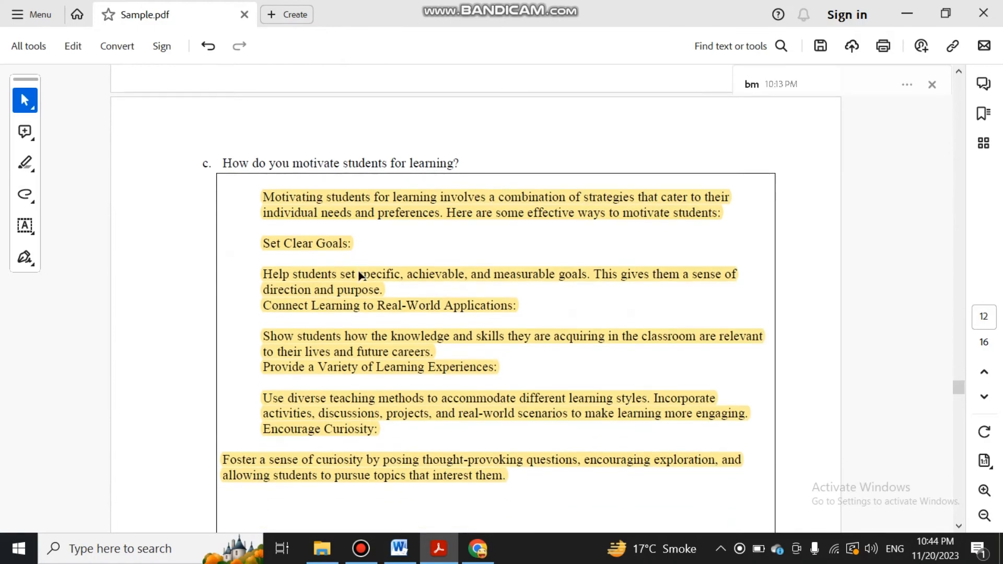
scroll(359, 273, down, 1)
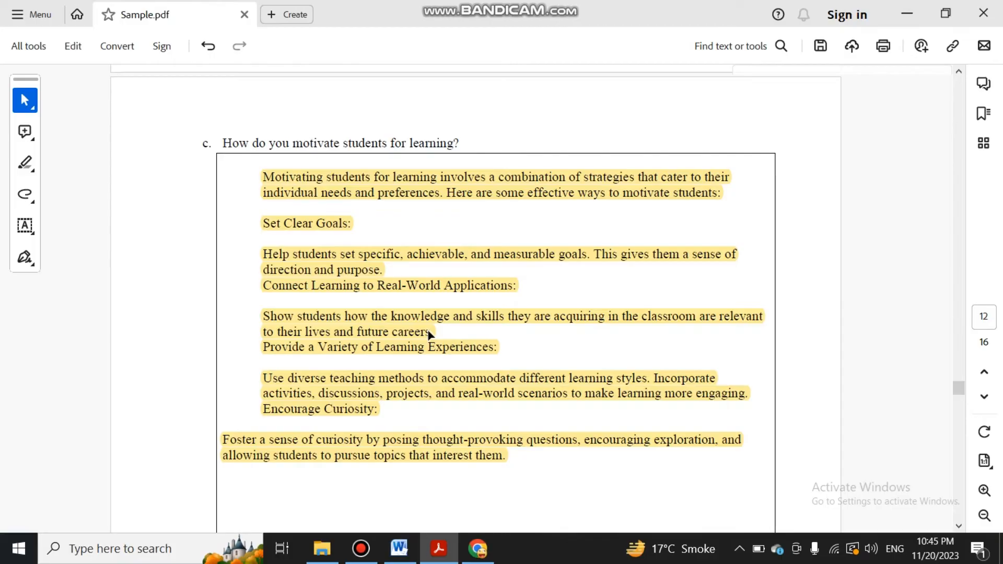
key(ctrl+a)
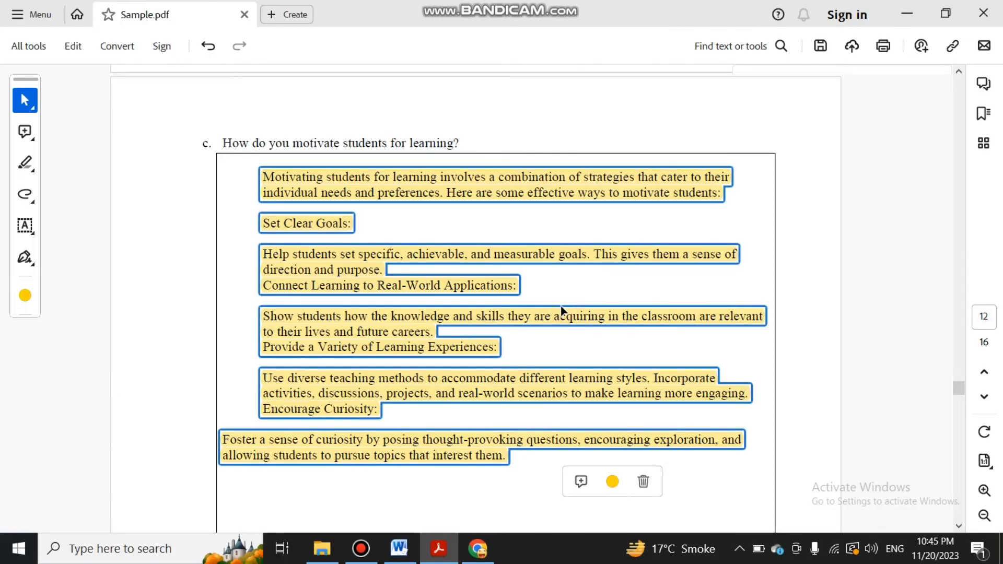
click(955, 411)
drag(956, 416, 788, 407)
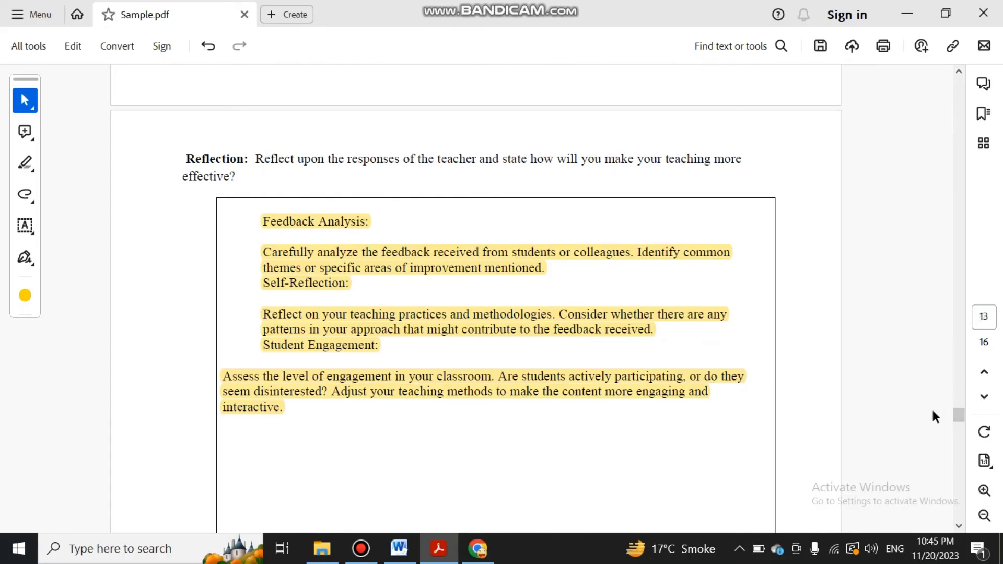
Examine Activity 4's student interview, including the number of students, class, answers a to d and the Reflection.
click(960, 430)
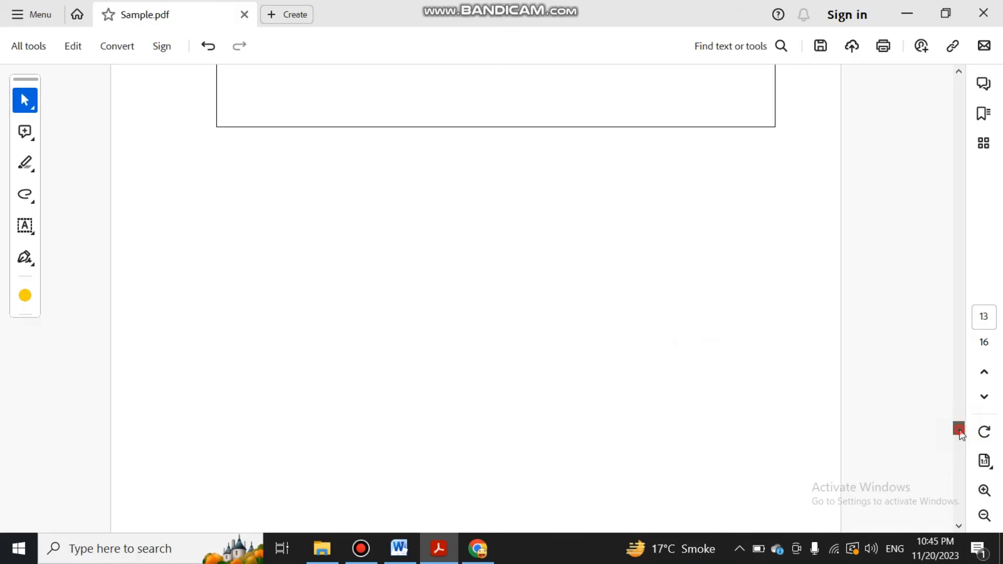
click(959, 436)
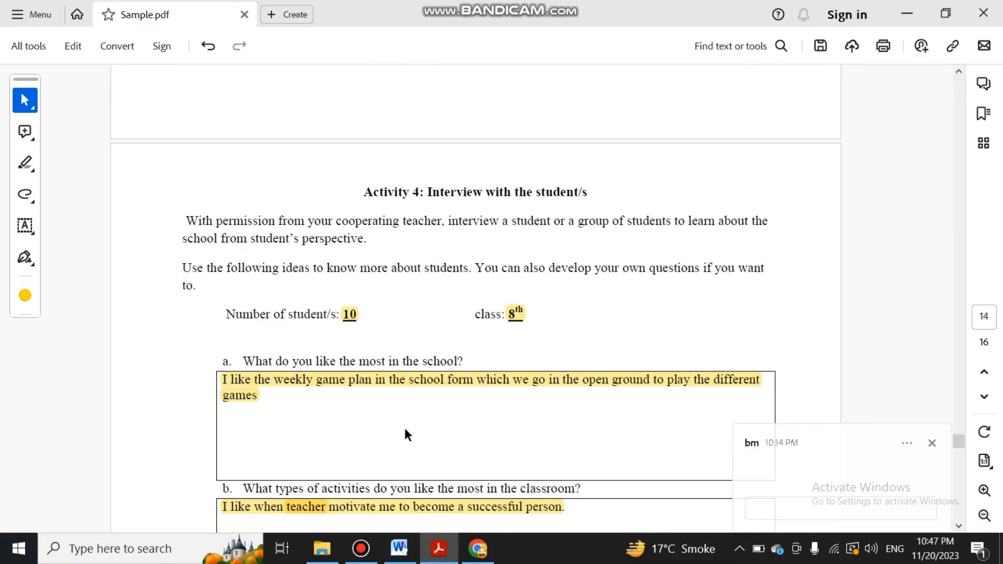
click(307, 408)
scroll(306, 404, down, 5)
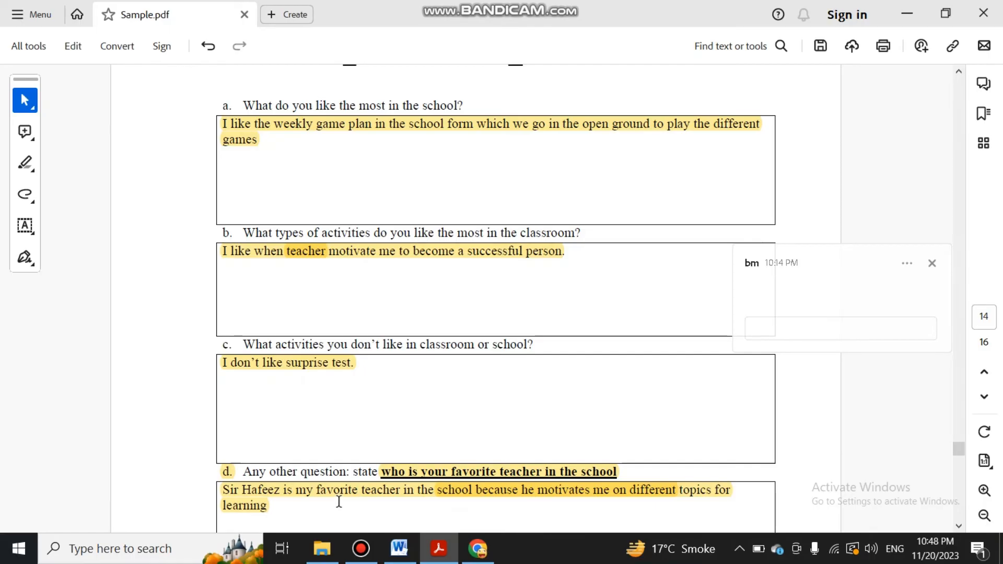
scroll(339, 501, down, 3)
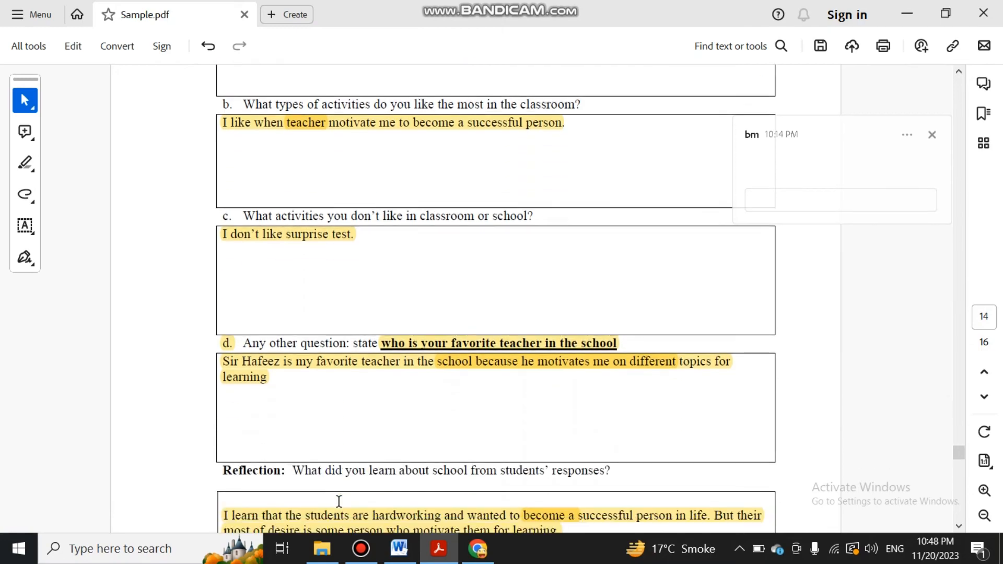
scroll(339, 501, down, 2)
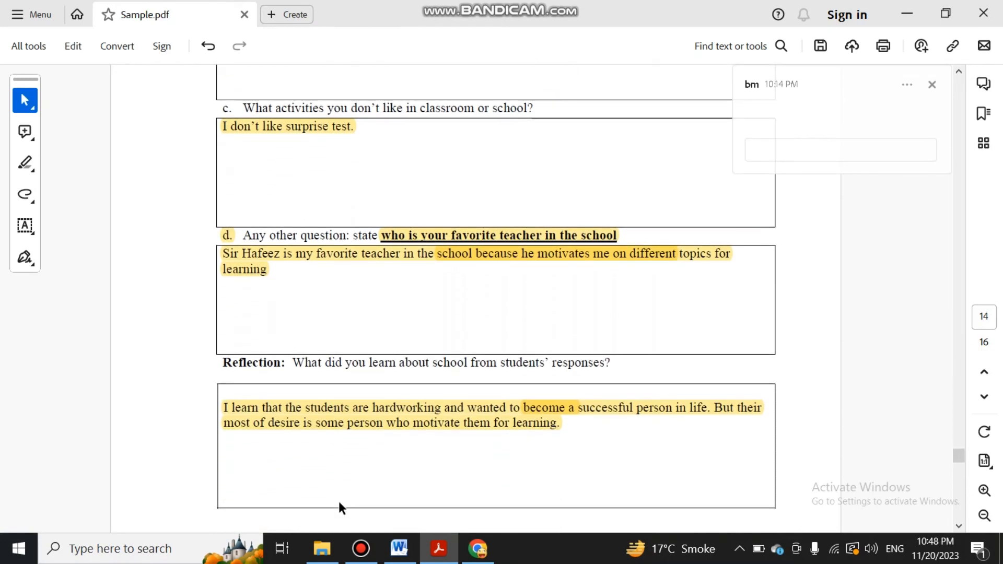
scroll(340, 507, down, 1)
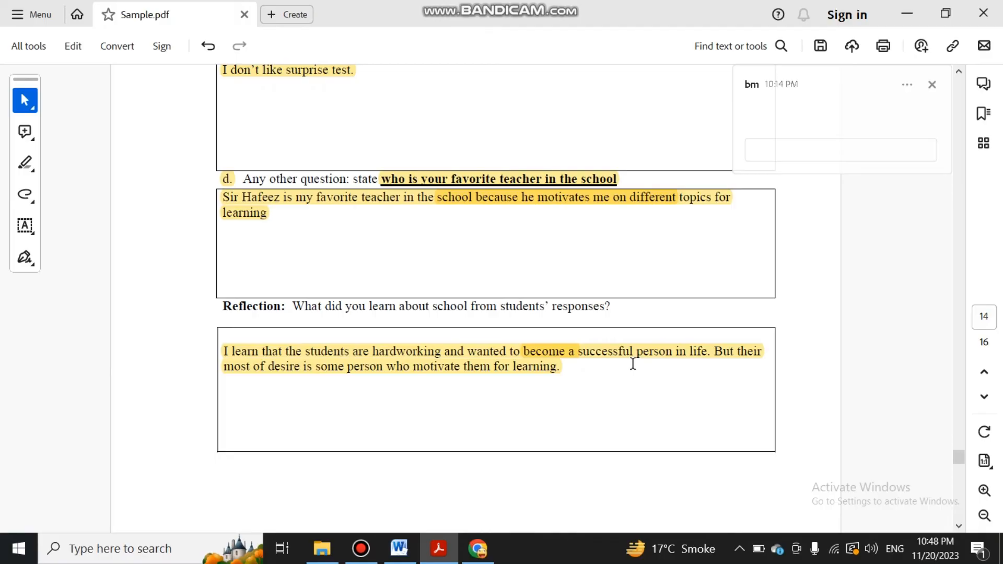
Examine Activity 5's sample answer on parent and community involvement and the answer box for question 2 on co-curricular activities.
scroll(633, 364, down, 10)
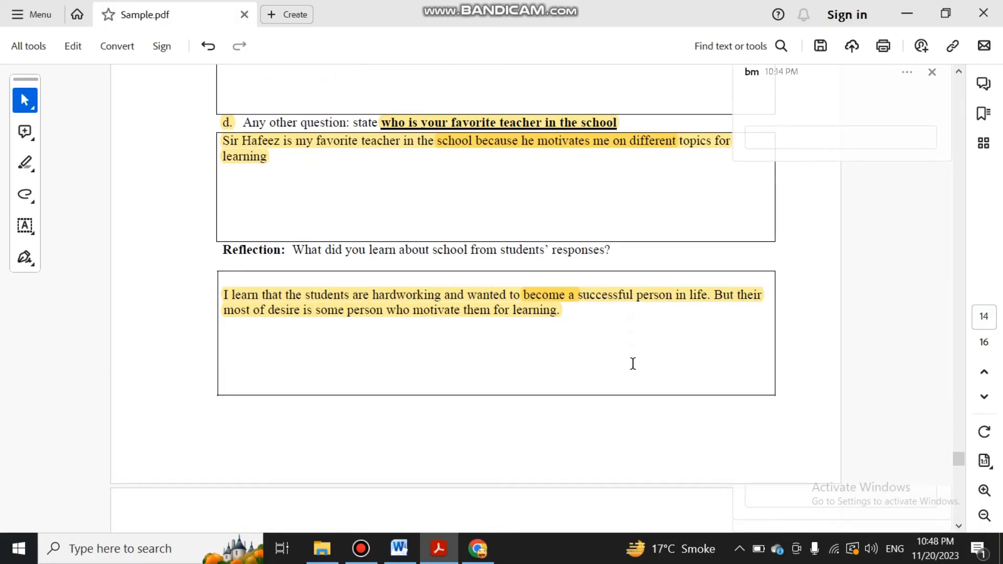
scroll(633, 363, down, 3)
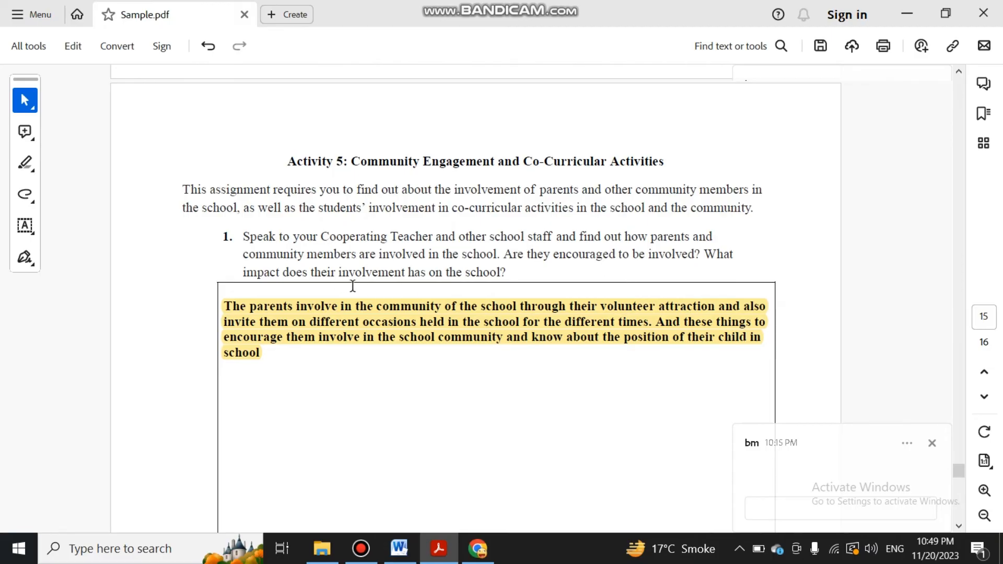
click(322, 350)
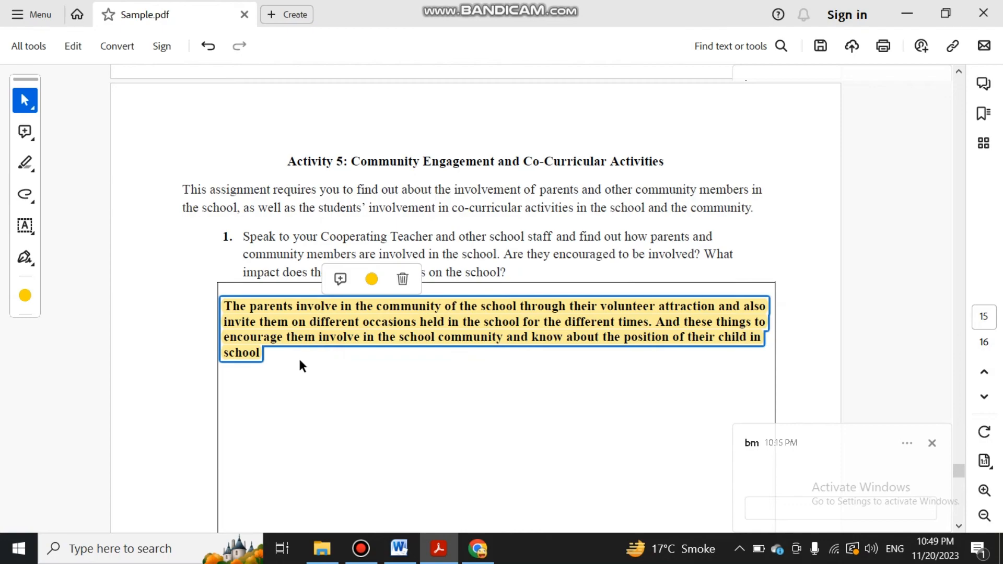
key(Escape)
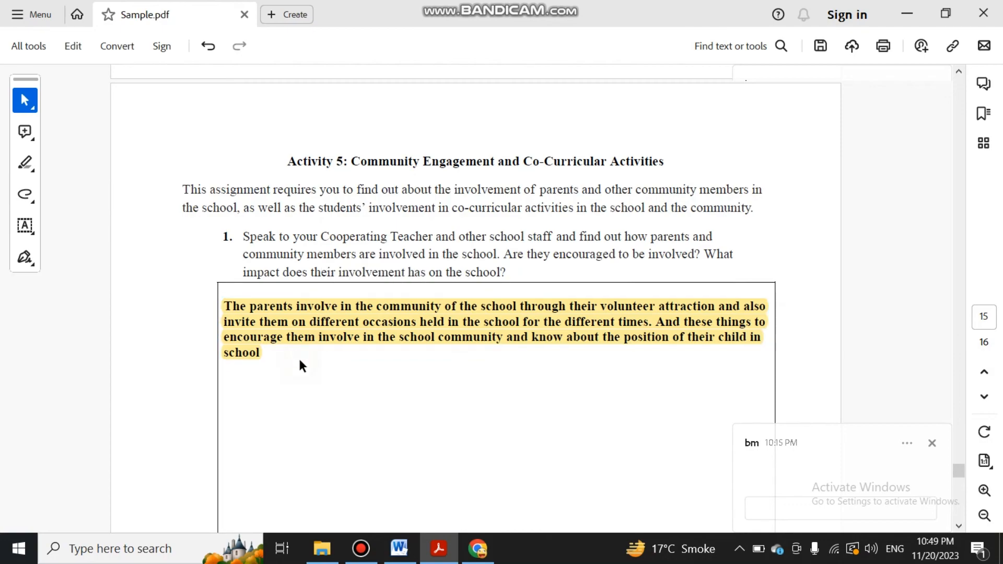
click(326, 349)
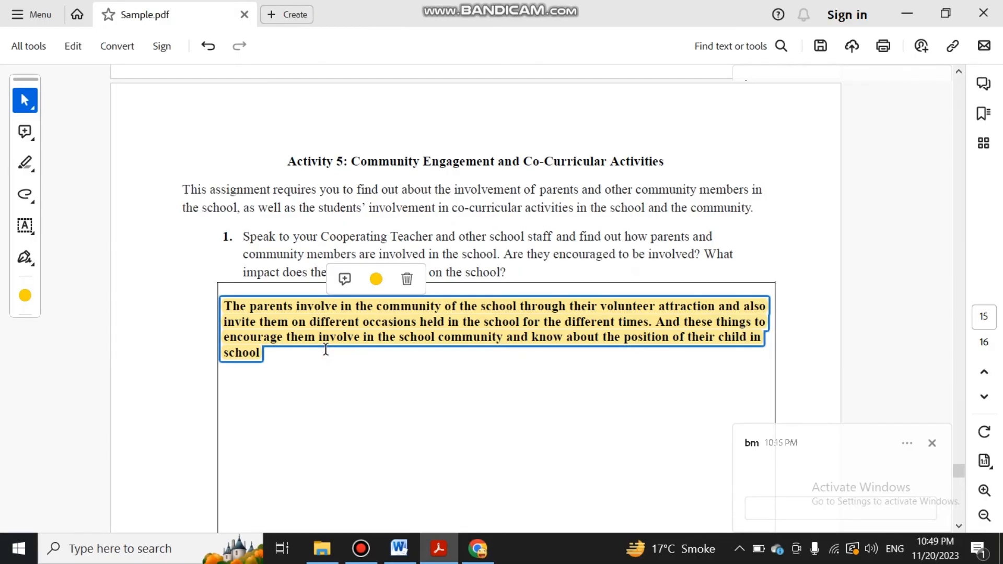
click(334, 366)
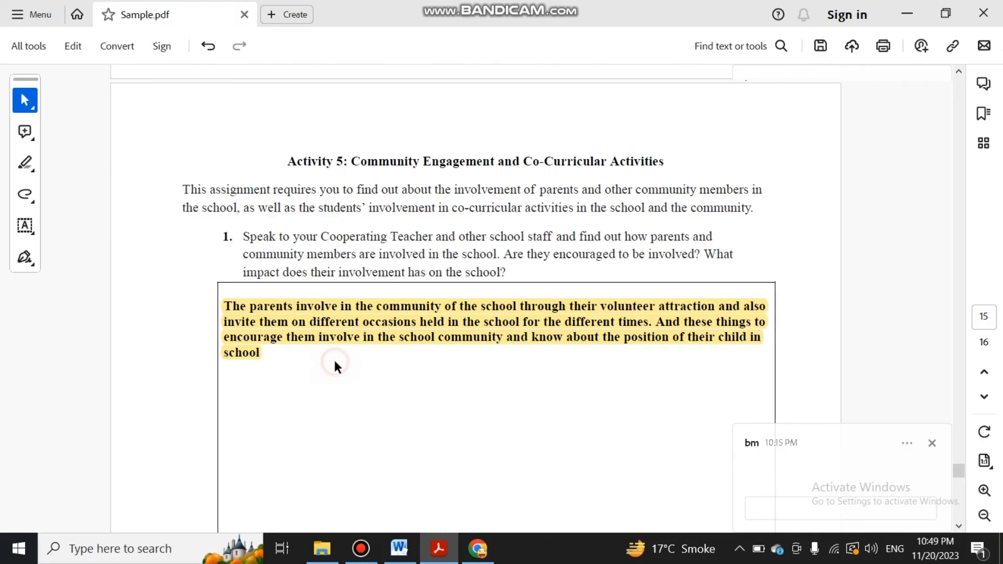
scroll(335, 362, down, 6)
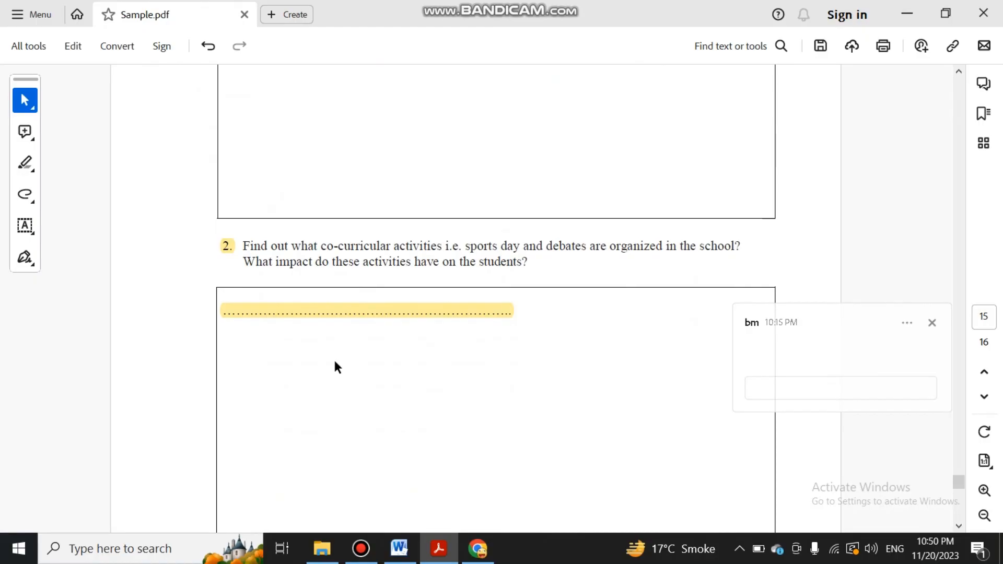
Examine Activity 6's Co-operating Teacher Form in the sample, including the Performed checklist and the signature, school stamp and date lines.
scroll(334, 362, down, 5)
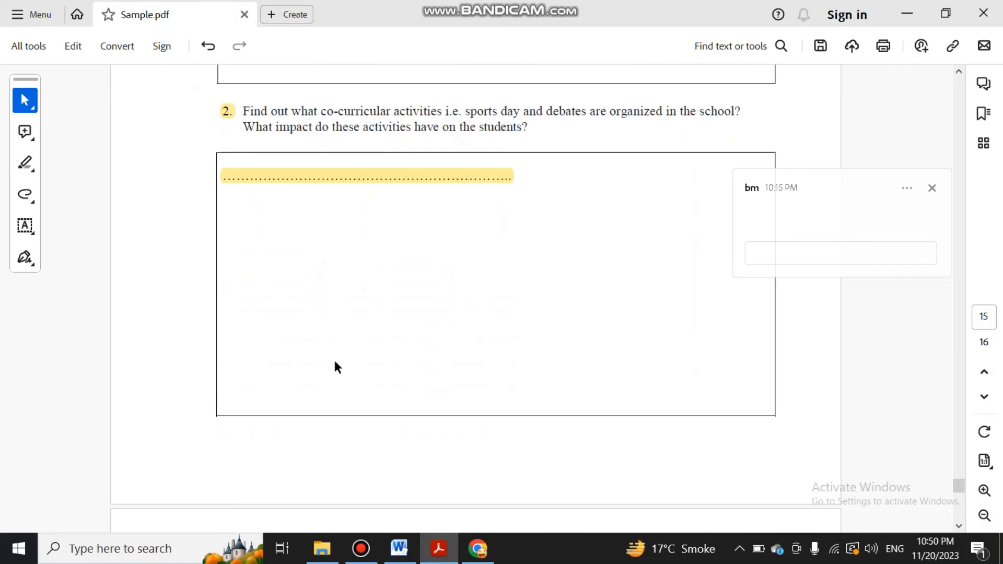
scroll(335, 361, down, 6)
scroll(335, 362, down, 10)
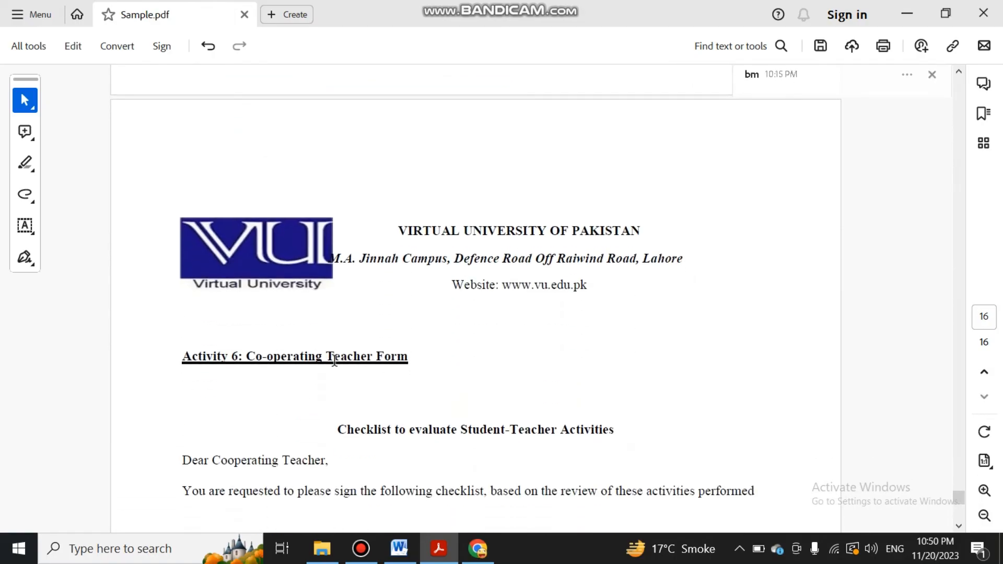
scroll(335, 363, down, 2)
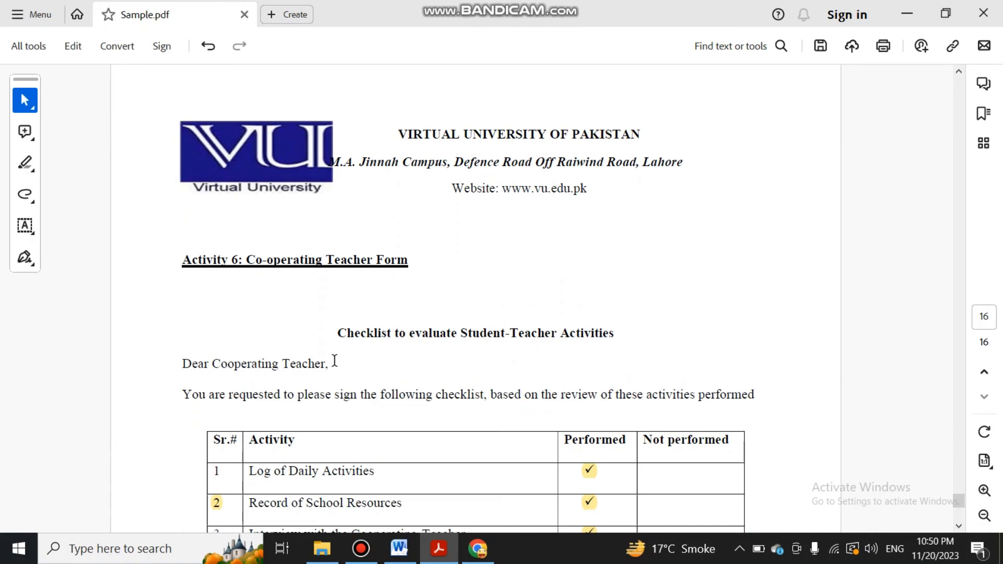
scroll(335, 361, down, 2)
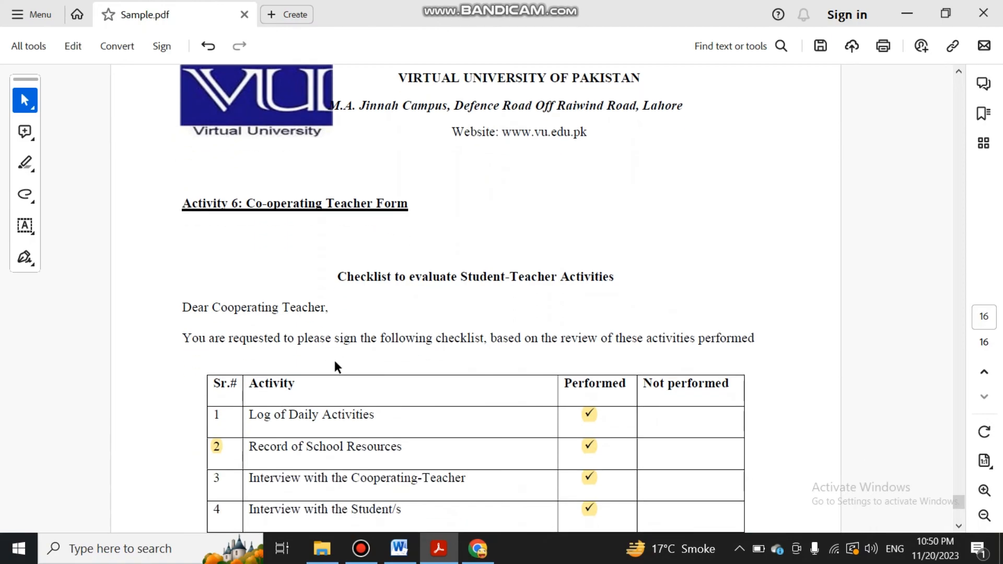
scroll(334, 363, down, 2)
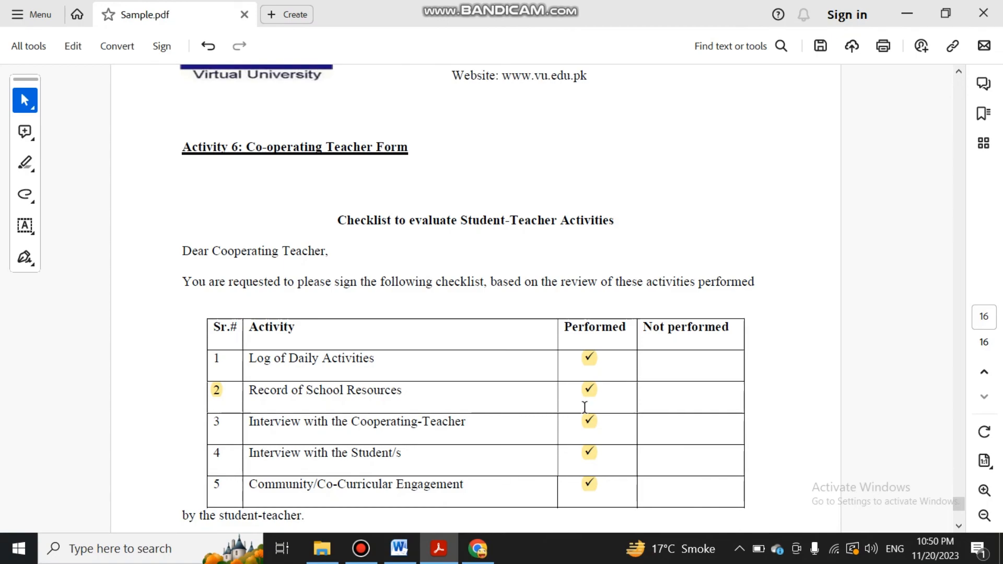
scroll(585, 407, down, 10)
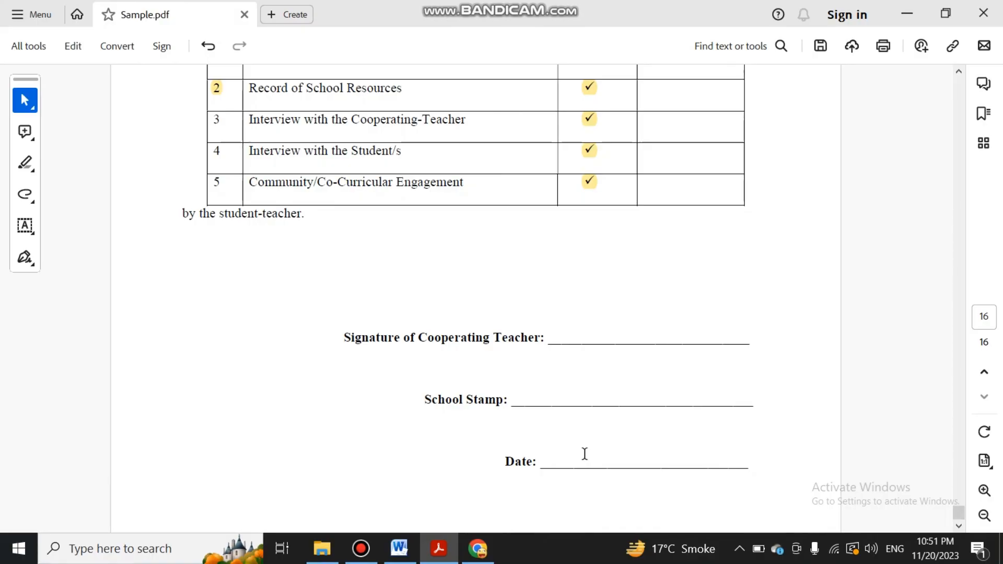
Switch to the Fall 2023_TPTG620_2 document in Word and go back to the Week 1 Activity 1 daily log.
click(398, 547)
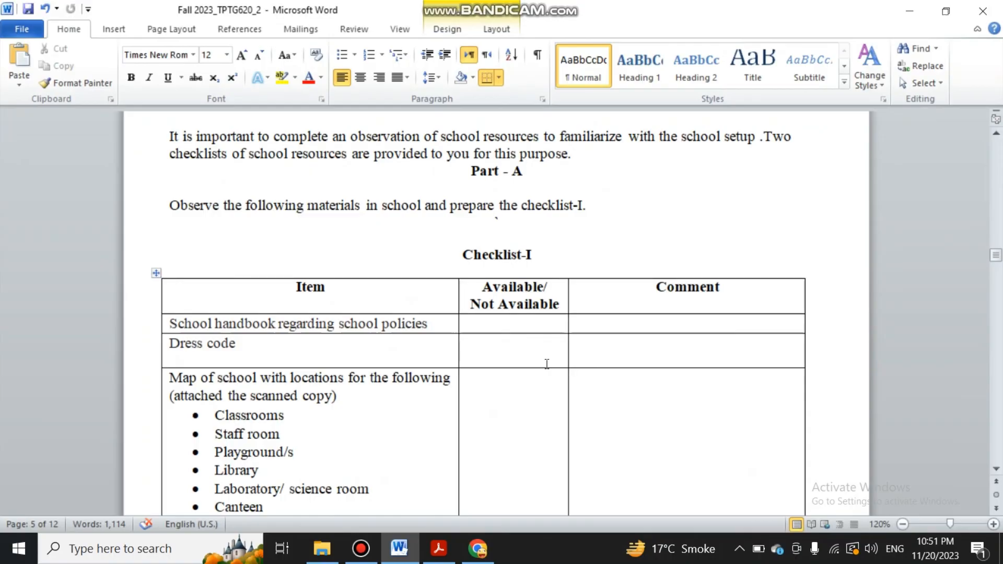
key(Up)
key(Up)
key(Up)
key(Up)
key(Up)
key(Up)
key(Up)
key(Up)
key(Up)
key(Up)
key(Up)
key(Up)
key(Up)
key(Up)
key(Up)
key(Up)
key(Up)
key(Up)
key(Up)
key(Up)
key(Up)
key(Up)
key(Up)
key(Up)
key(Up)
key(Up)
key(Up)
key(Up)
key(Up)
key(Up)
key(Up)
key(Up)
key(Up)
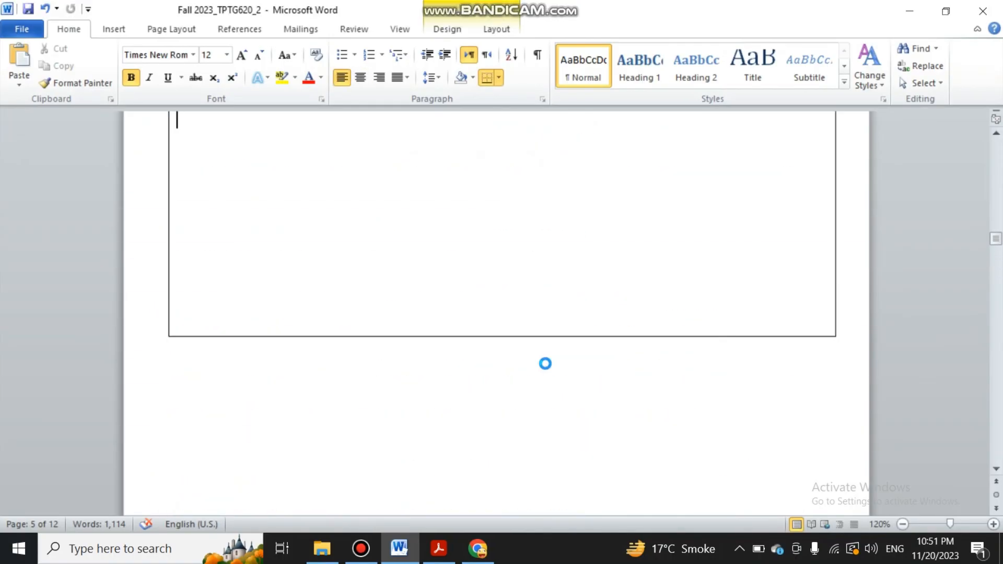
key(Up)
key(Up)
key(Up)
key(Up)
key(Up)
key(Up)
key(Up)
key(Up)
key(Up)
key(Up)
key(Up)
key(Up)
key(Up)
key(Up)
key(Up)
key(Up)
key(Up)
key(Up)
key(Up)
key(Up)
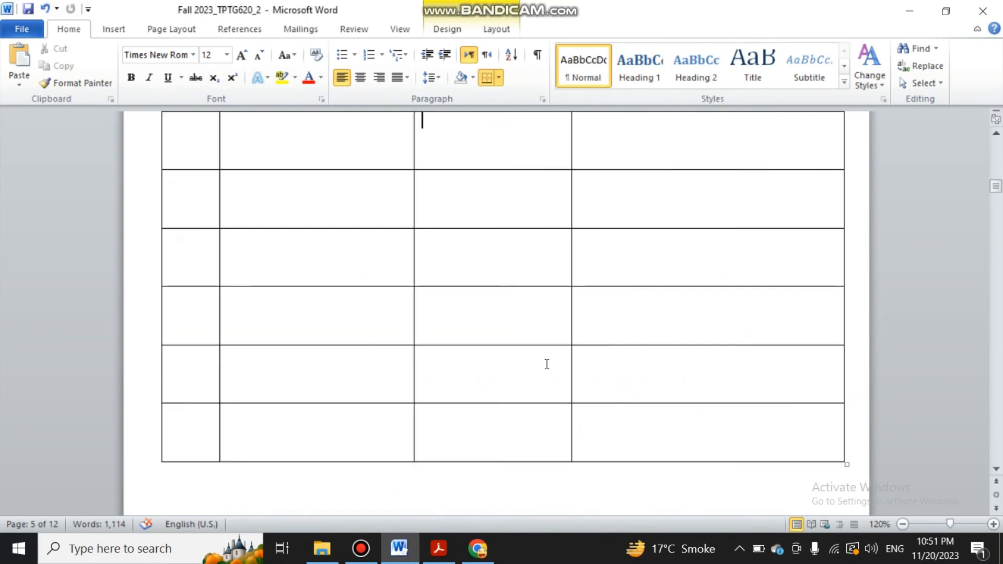
key(Up)
key(Up)
key(Up)
key(Up)
key(Up)
key(Up)
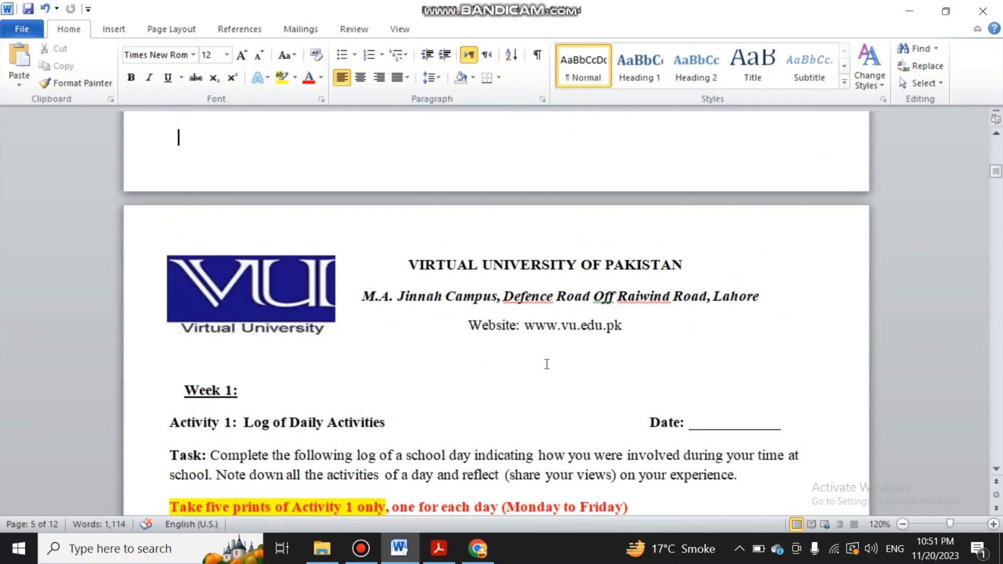
Examine the first-period row of the Activity 1 log, covering the person worked with, what was done and what was learned.
key(Down)
key(Down)
key(Down)
key(Down)
key(Down)
key(Down)
key(Down)
key(Down)
key(Down)
key(Down)
key(Down)
key(Down)
key(Down)
key(Down)
key(Down)
key(Down)
key(Down)
key(Down)
key(Down)
key(Down)
key(Down)
key(Down)
key(Down)
key(Down)
key(Down)
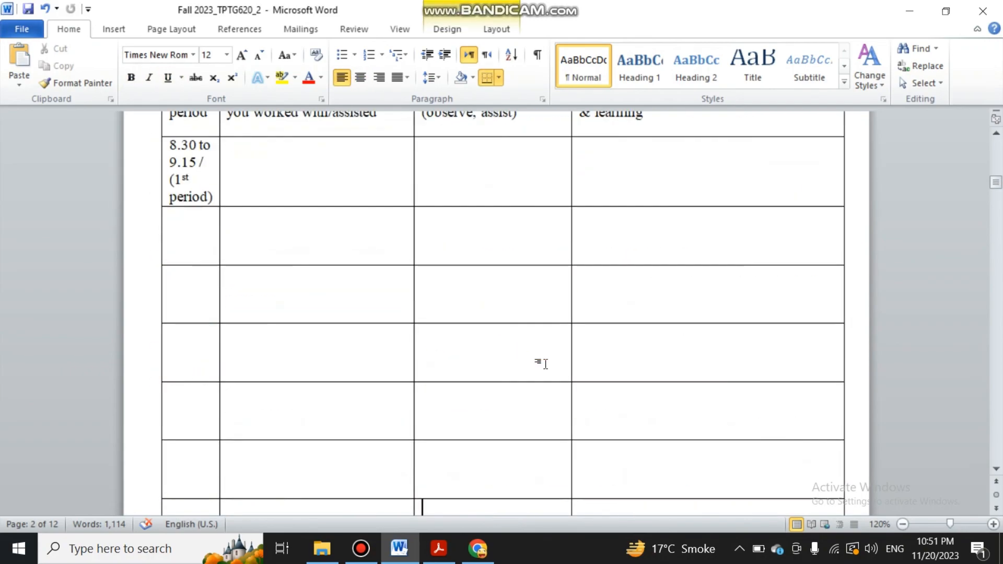
key(Up)
key(Up)
key(Up)
key(Up)
key(Up)
key(Up)
key(Up)
key(Up)
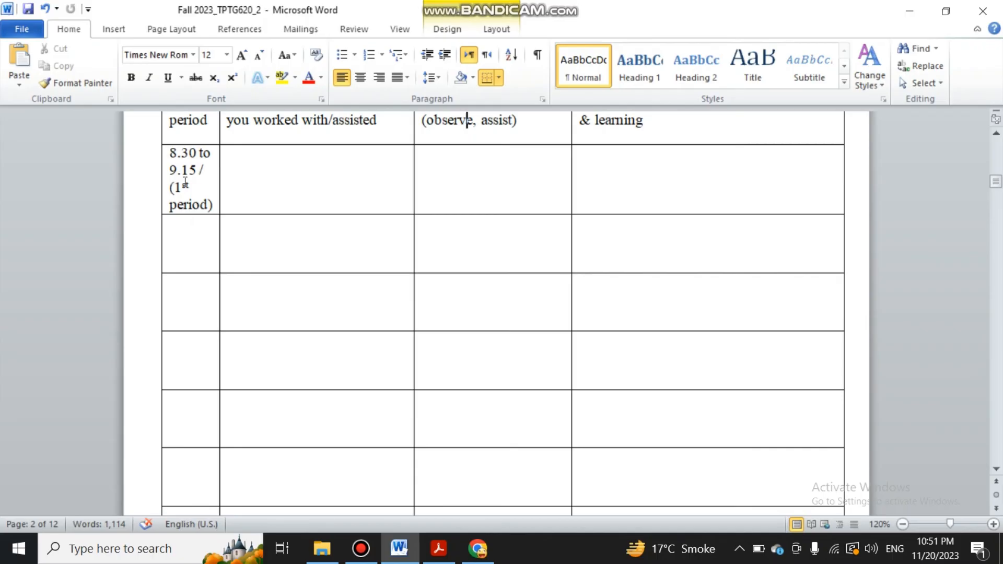
click(320, 190)
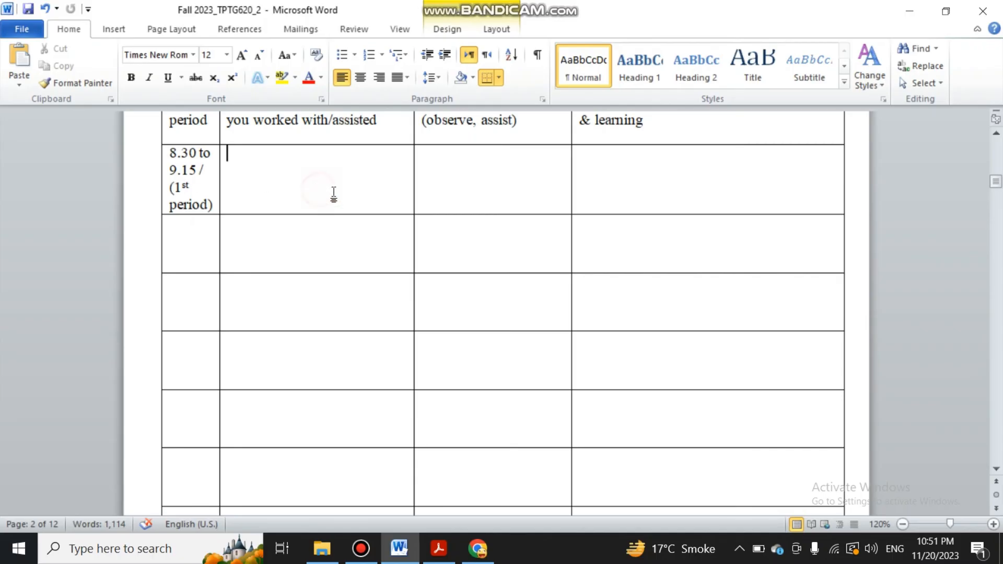
click(451, 196)
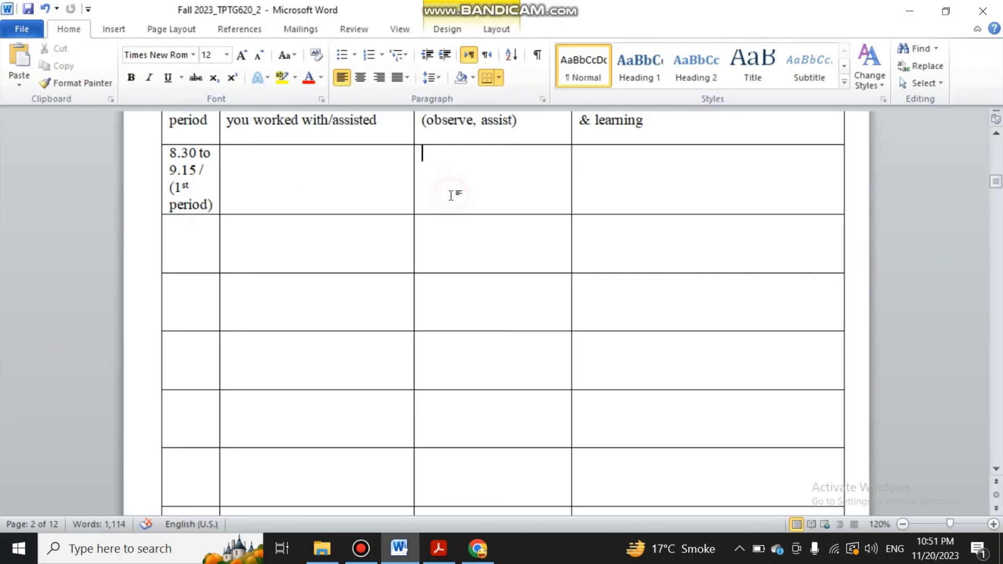
click(744, 183)
Review the following daily log page and the empty Reflection box on becoming familiar with the school environment.
key(Down)
key(Down)
key(Down)
key(Down)
key(Down)
key(Down)
key(Down)
key(Down)
key(Down)
key(Down)
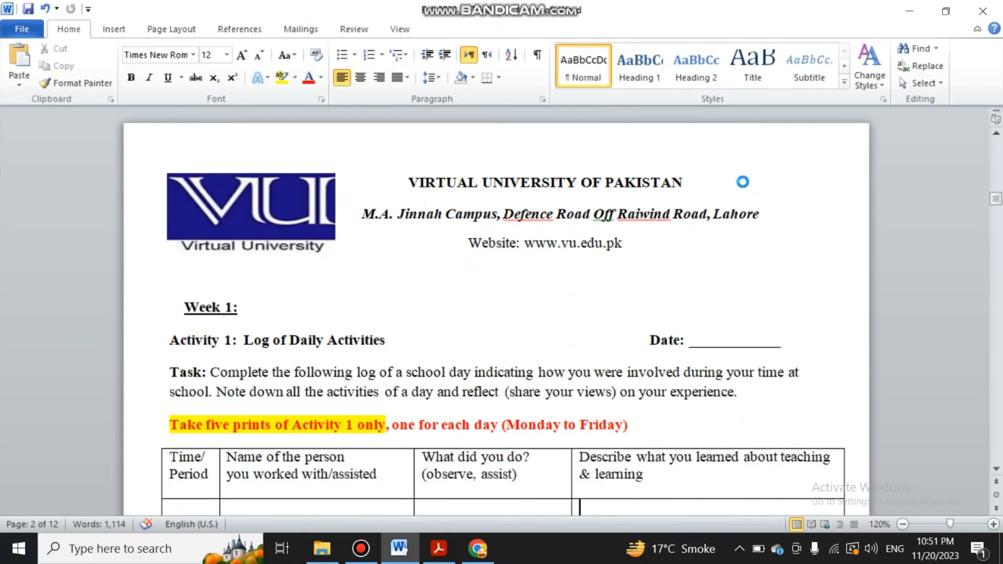
key(Down)
key(Down)
key(Down)
key(Down)
key(Down)
key(Down)
key(Down)
key(Down)
key(Down)
key(Down)
key(Down)
key(Down)
key(Down)
key(Down)
key(Down)
key(Down)
key(Down)
key(Down)
key(Down)
key(Down)
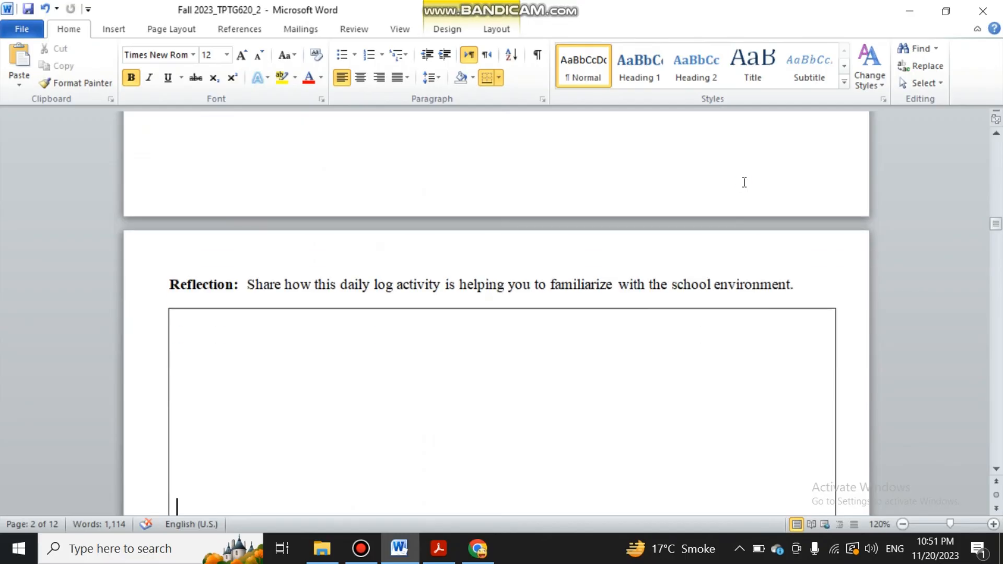
key(Up)
key(Up)
key(Up)
key(Up)
key(Up)
key(Up)
key(Up)
key(Up)
key(Up)
key(Up)
key(Up)
key(Up)
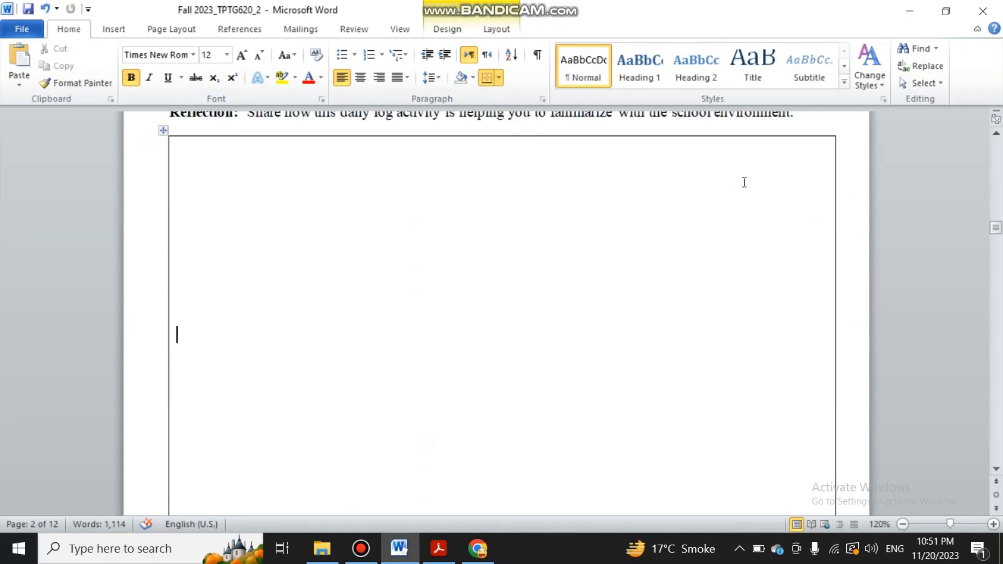
key(Up)
key(Up)
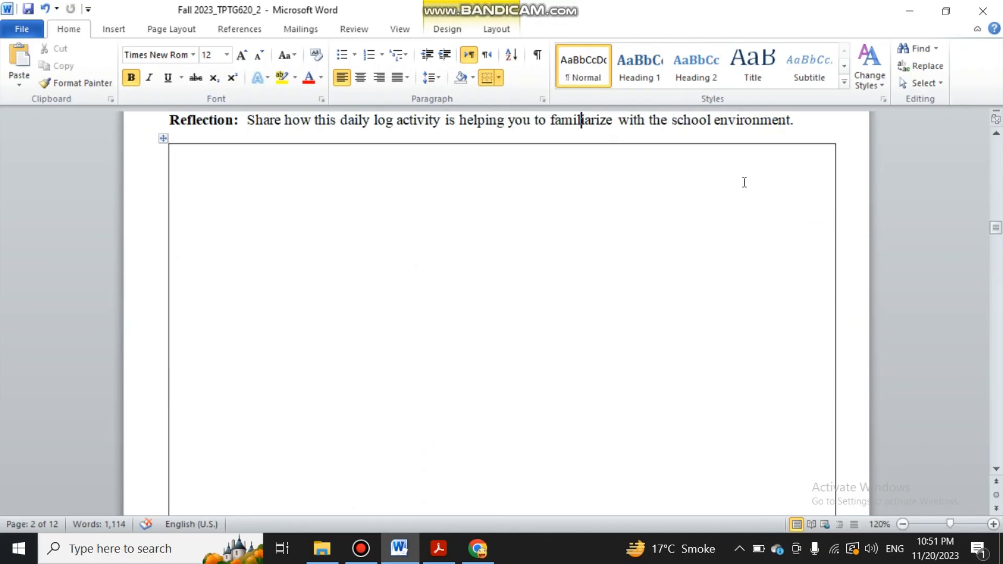
Go past the empty Activity 1 Reflection box to the Part A introduction of Activity 2: Record of School Resources.
key(Down)
key(Down)
click(743, 182)
key(Down)
key(Down)
key(Down)
key(Down)
key(Down)
key(Down)
key(Down)
key(Down)
key(Down)
key(Down)
key(Down)
key(Down)
key(Down)
key(Down)
key(Down)
key(Down)
key(Down)
key(Down)
key(Down)
key(Down)
key(Down)
key(Down)
key(Down)
key(Down)
key(Down)
key(Down)
key(Down)
key(Down)
key(Down)
key(Down)
key(Down)
key(Down)
key(Down)
key(Down)
key(Down)
key(Down)
key(Down)
key(Down)
key(Down)
key(Down)
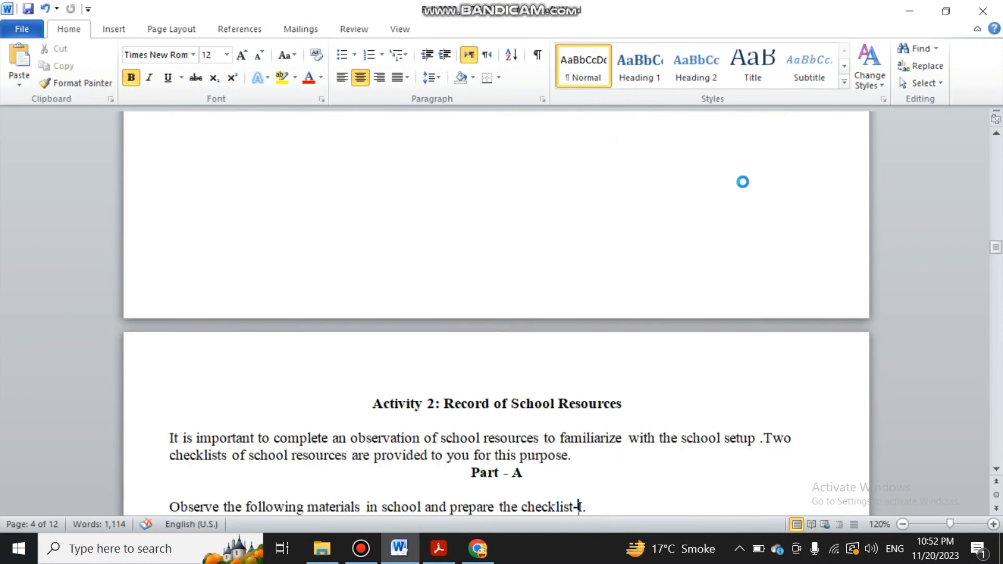
Review Activity 2's checklists, from the school handbook, dress code and school map items to classroom resources, sports facilities and other resources.
key(Up)
key(Up)
key(Up)
key(Up)
key(Up)
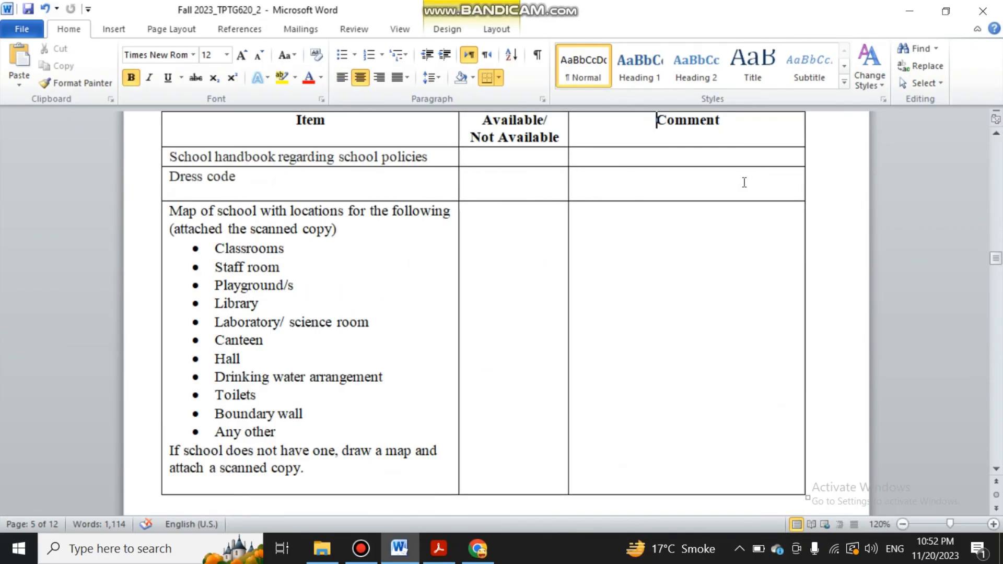
key(Down)
key(Down)
key(Down)
key(Down)
key(Down)
key(Down)
key(Down)
key(Down)
key(Down)
key(Down)
key(Down)
key(Down)
key(Down)
key(Down)
key(Down)
key(Down)
key(Down)
key(Down)
key(Down)
key(Down)
key(Down)
key(Down)
key(Down)
key(Down)
key(Down)
key(Down)
key(Down)
key(Down)
key(Down)
key(Down)
key(Down)
key(Down)
key(Down)
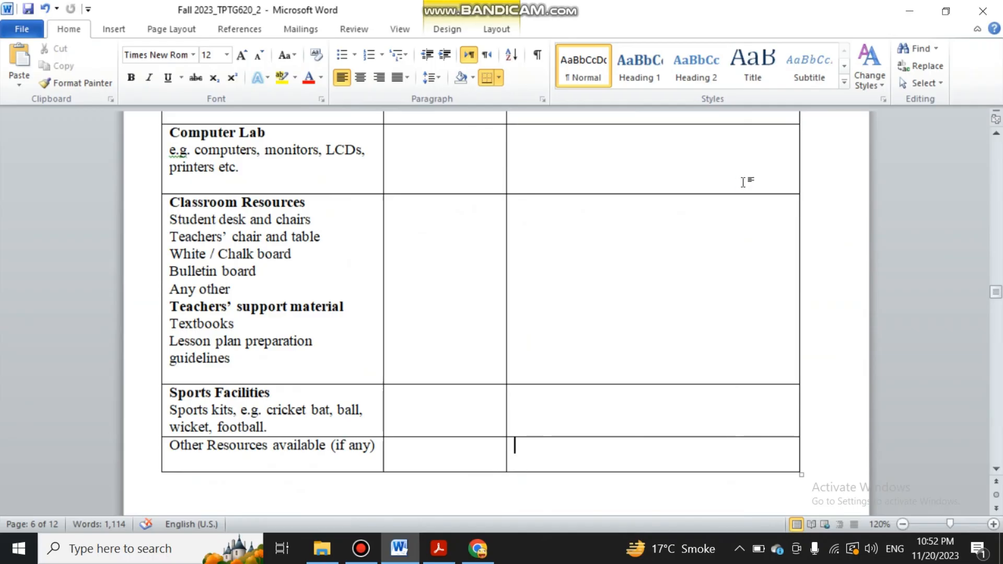
Move on to Activity 3: Interview with the Cooperating-Teacher and its name, qualification and teaching experience blanks.
key(Down)
key(Down)
key(Down)
key(Down)
key(Down)
key(Down)
key(Down)
key(Down)
key(Down)
key(Down)
key(Down)
key(Down)
key(Down)
key(Down)
key(Down)
key(Down)
key(Down)
key(Down)
key(Down)
key(Down)
key(Down)
key(Down)
key(Down)
key(Down)
key(Down)
key(Down)
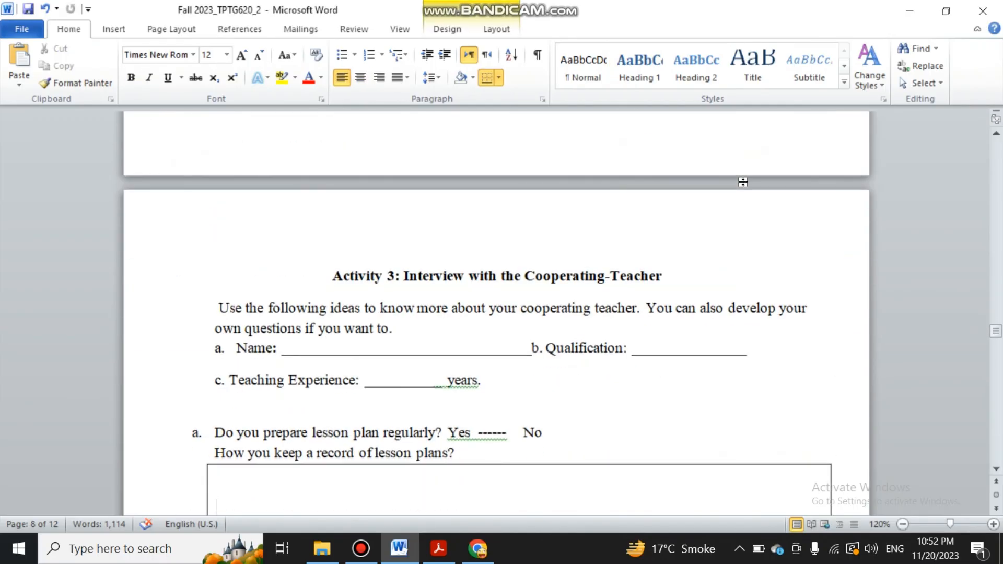
Examine Activity 3's interview questions a and b on keeping lesson plan records and activities that engage students.
key(Down)
key(Down)
key(Down)
key(Down)
key(Down)
key(Down)
key(Down)
key(Down)
key(Down)
key(Down)
key(Down)
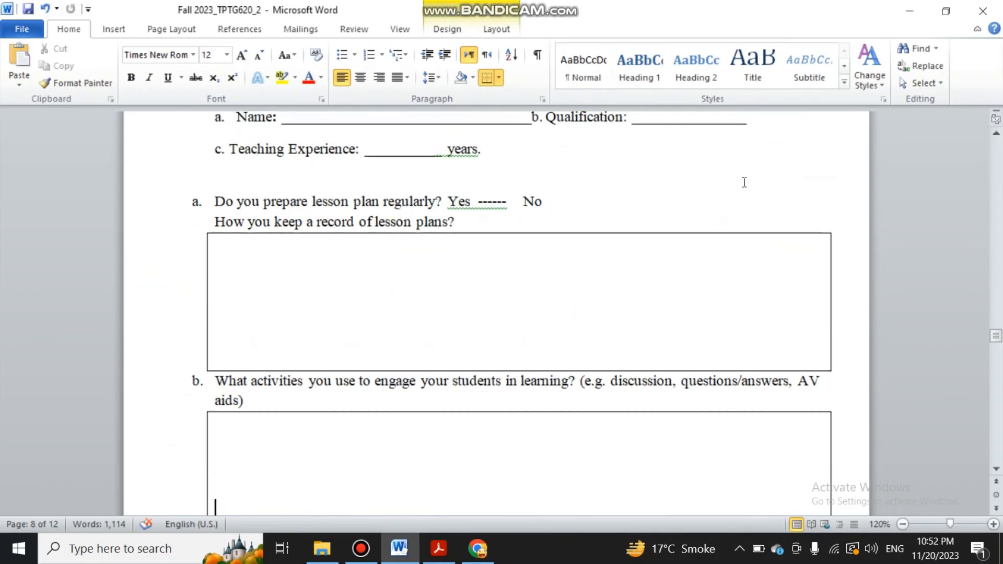
key(Down)
key(Down)
key(Down)
key(Down)
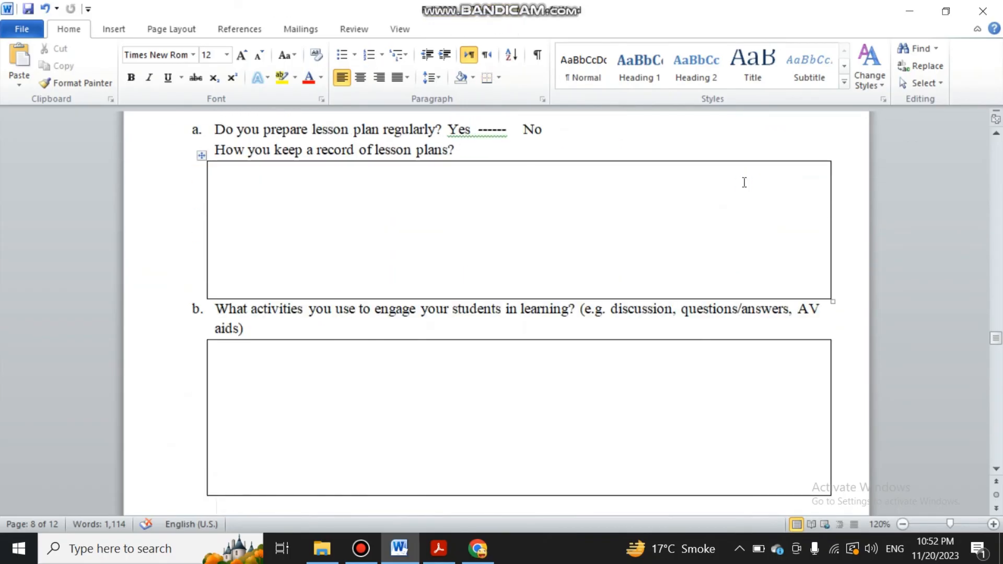
key(Down)
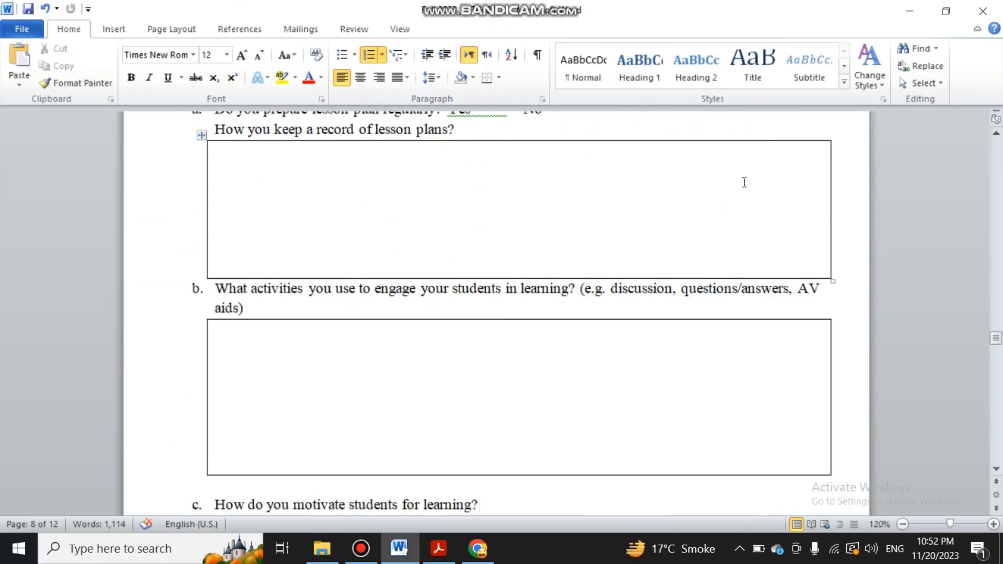
key(Up)
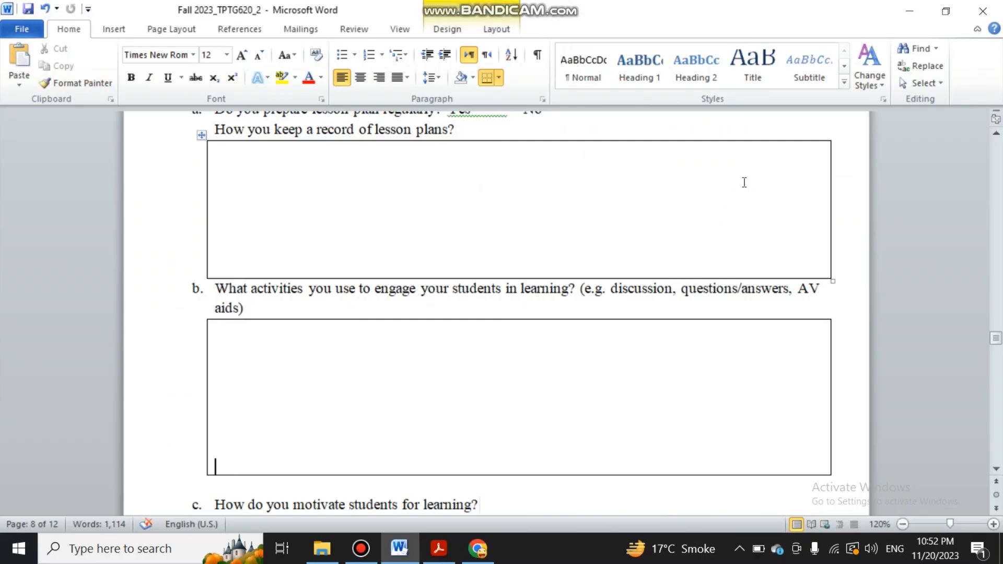
Examine Activity 3's interview question c on motivating students for learning and its answer box.
key(Down)
key(Down)
key(Down)
key(Down)
key(Down)
key(Down)
key(Down)
key(Down)
key(Down)
key(Down)
key(Down)
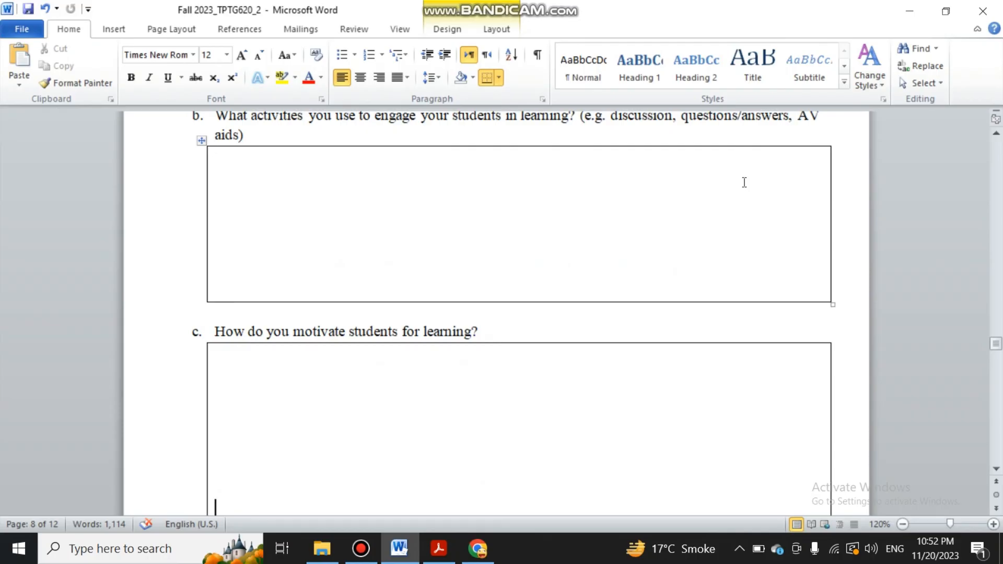
Continue to Activity 3's Reflection box on the teacher's responses and making your own teaching more effective.
key(Down)
key(Down)
key(Down)
key(Down)
key(Down)
key(Down)
key(Down)
key(Down)
key(Down)
key(Down)
key(Down)
key(Down)
key(Down)
key(Down)
key(Down)
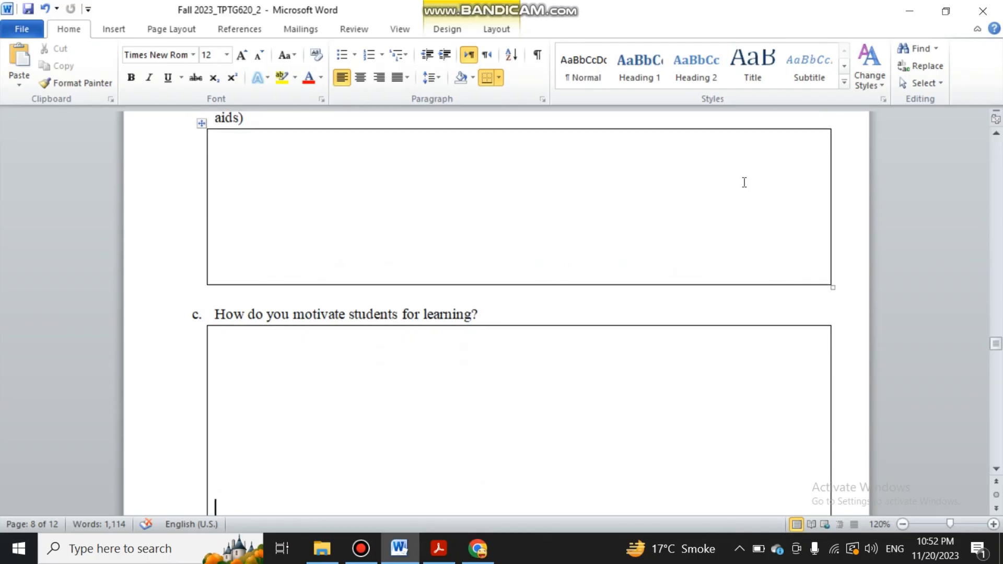
key(Up)
key(Up)
key(Up)
key(Up)
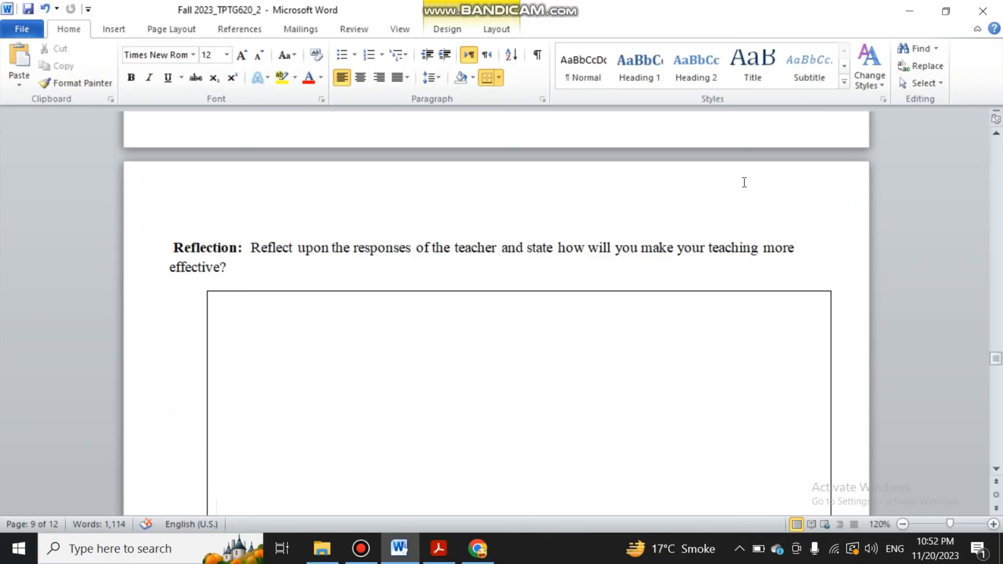
Review the end of Activity 3's interview section and its Reflection prompt on making your teaching more effective.
key(Up)
key(Up)
key(Up)
key(Up)
key(Up)
key(Up)
key(Up)
key(Up)
key(Up)
key(Up)
key(Up)
key(Up)
key(Up)
key(Up)
key(Up)
key(Up)
key(Up)
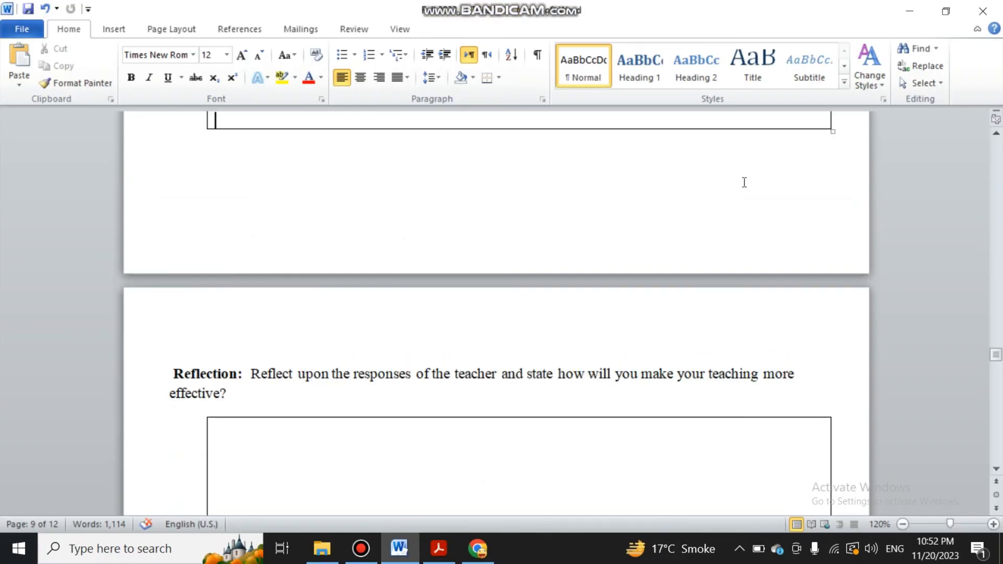
key(Down)
key(Down)
key(Down)
key(Down)
key(Down)
key(Down)
key(Down)
key(Down)
key(Down)
key(Down)
key(Down)
key(Down)
key(Down)
key(Down)
key(Down)
key(Down)
key(Down)
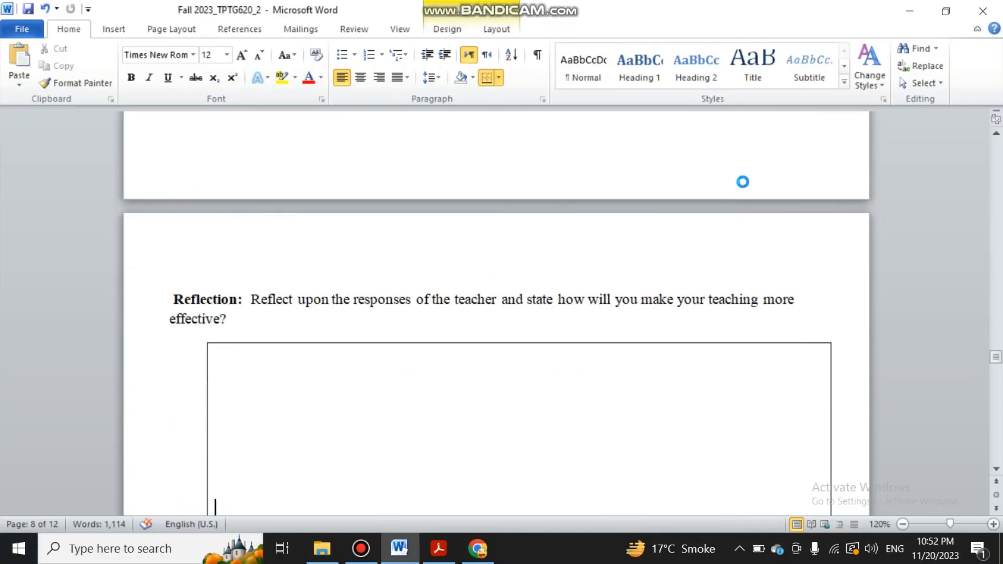
Move on to Activity 4: Interview with the student/s and examine its instructions and the number of students and class blanks.
key(Down)
key(Down)
key(Down)
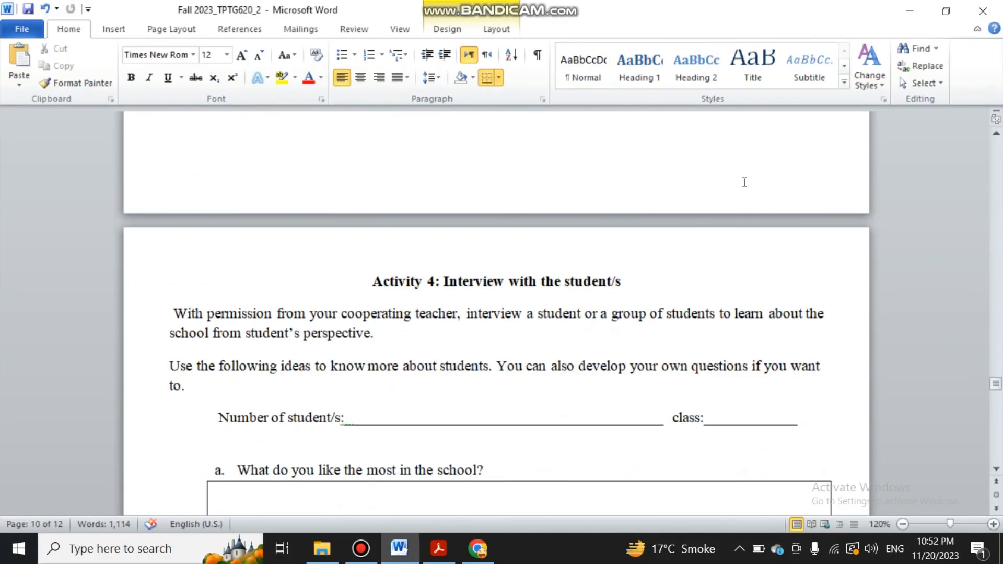
key(Down)
key(Down)
key(Down)
key(Down)
key(Down)
key(Down)
key(Down)
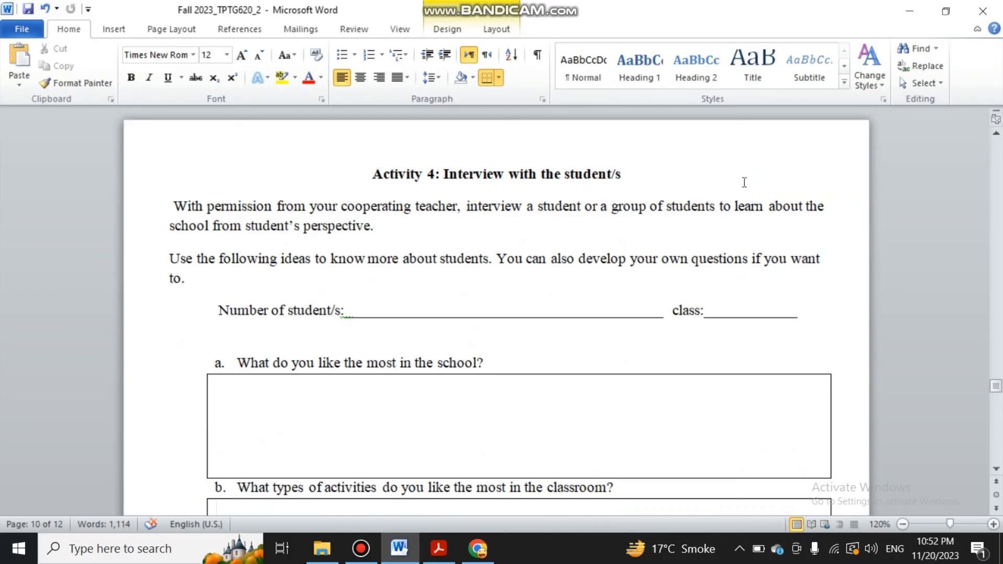
Examine Activity 4's interview questions through d and the Reflection on what was learned about the school from students' responses.
key(Down)
key(Down)
key(Down)
key(Down)
key(Down)
key(Down)
key(Down)
key(Down)
key(Down)
key(Down)
key(Down)
key(Down)
key(Down)
key(Down)
key(Down)
key(Down)
key(Down)
key(Down)
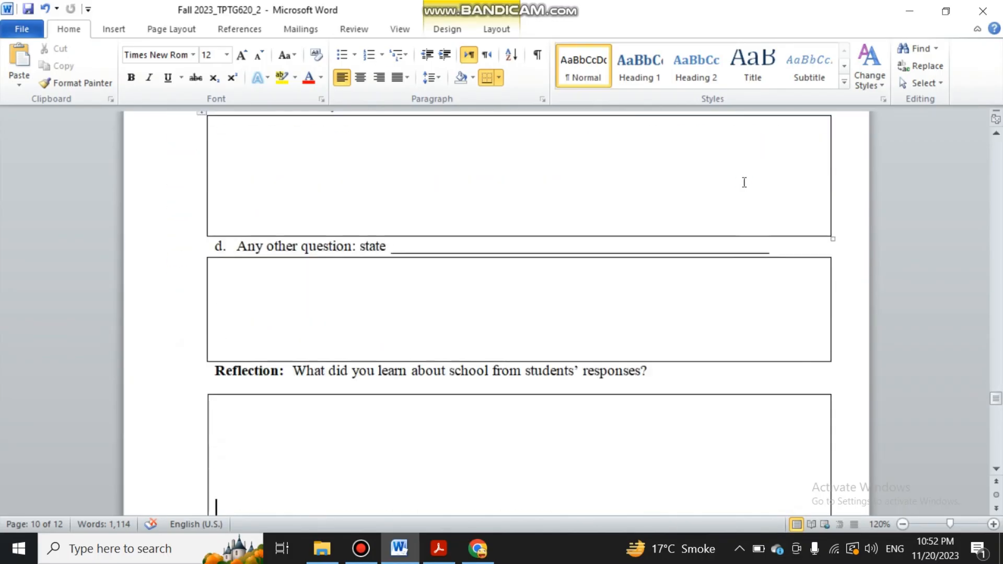
Continue to Activity 5: Community Engagement and Co-Curricular Activities and examine question 1 on parent and community involvement.
key(Down)
key(Down)
key(Down)
key(Down)
key(Down)
key(Down)
key(Down)
key(Down)
key(Down)
key(Down)
key(Down)
key(Down)
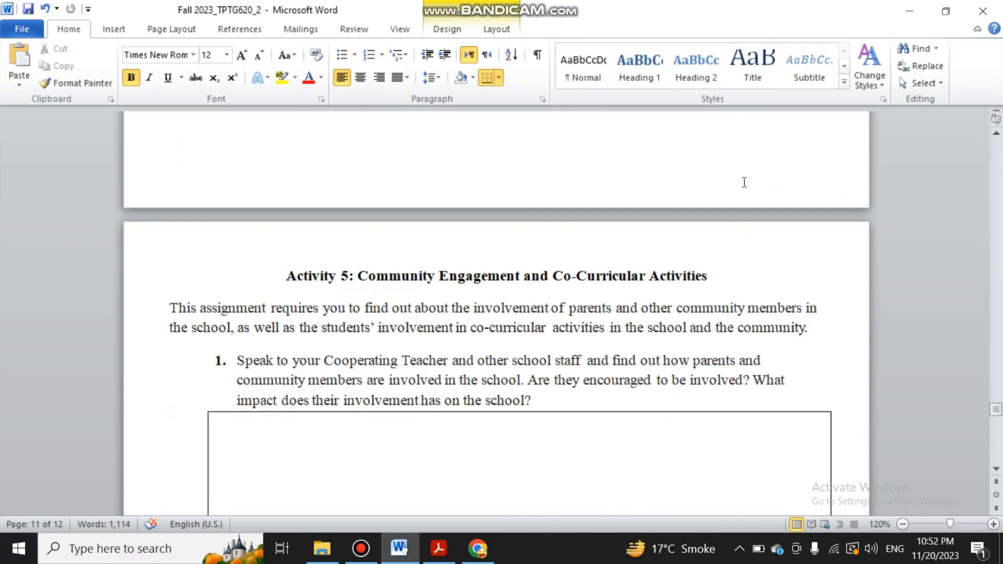
key(Down)
key(Down)
key(Down)
key(Down)
key(Down)
key(Down)
key(Down)
key(Down)
key(Down)
key(Down)
key(Down)
key(Down)
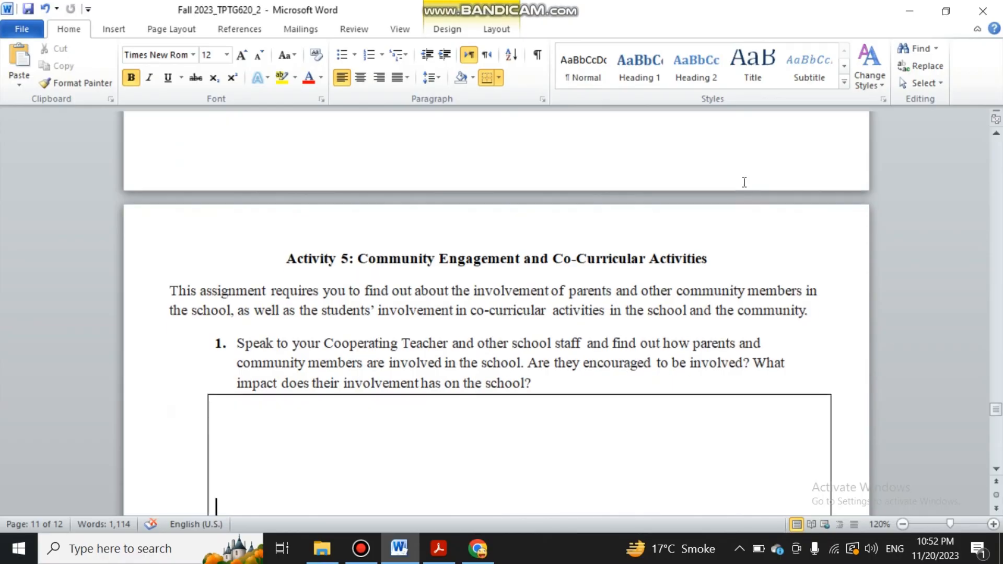
Look over the remaining answer space at the end of Activity 5.
key(Up)
key(Up)
key(Up)
key(Up)
key(Up)
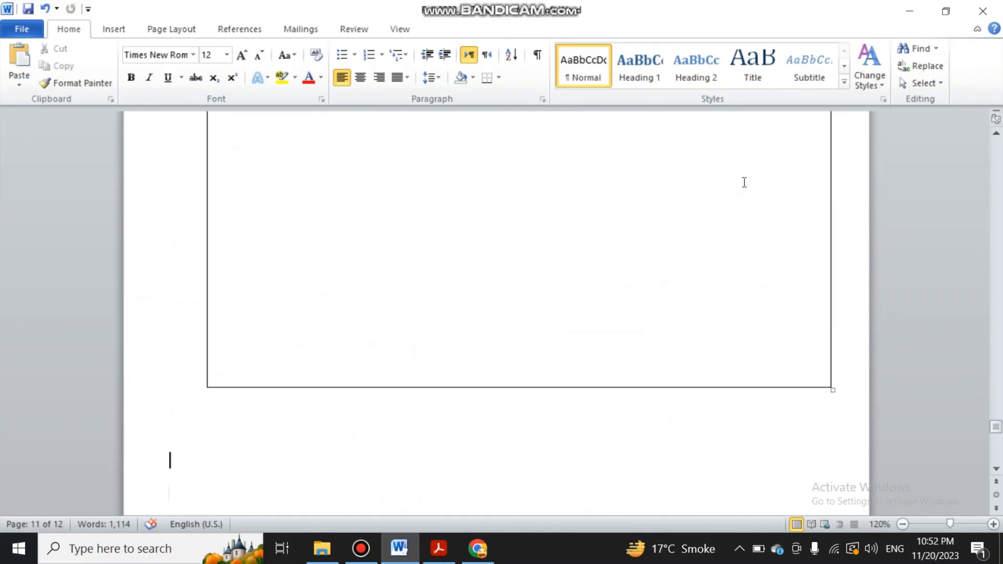
key(Down)
key(Down)
key(Down)
key(Down)
key(Down)
key(Down)
key(Down)
key(Down)
key(Down)
key(Down)
key(Down)
key(Down)
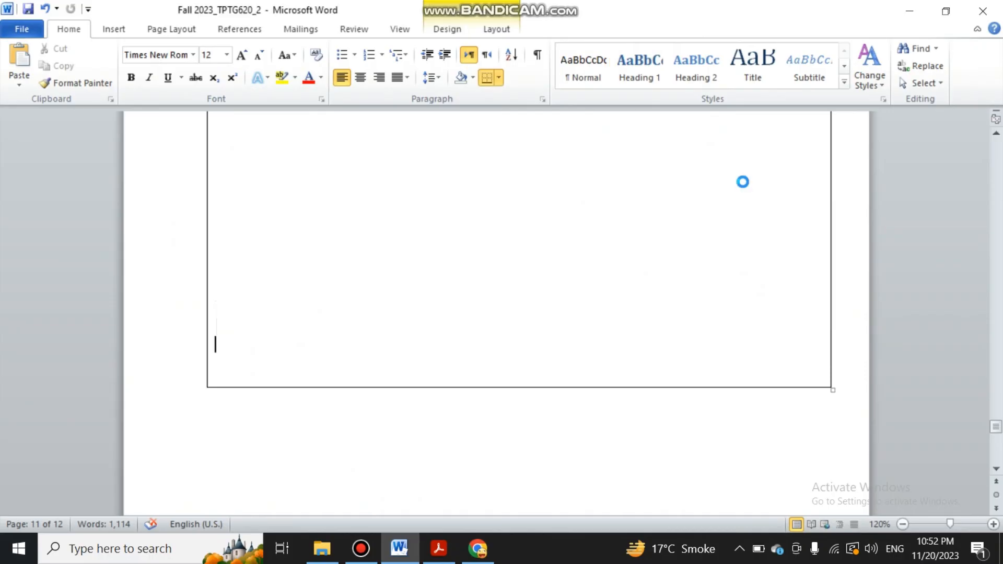
Move on to Activity 6: Co-operating Teacher Form and examine its checklist of performed and not performed student-teacher activities.
key(Down)
key(Down)
key(Down)
key(Down)
key(Down)
key(Down)
key(Down)
key(Down)
key(Down)
key(Down)
key(Down)
key(Down)
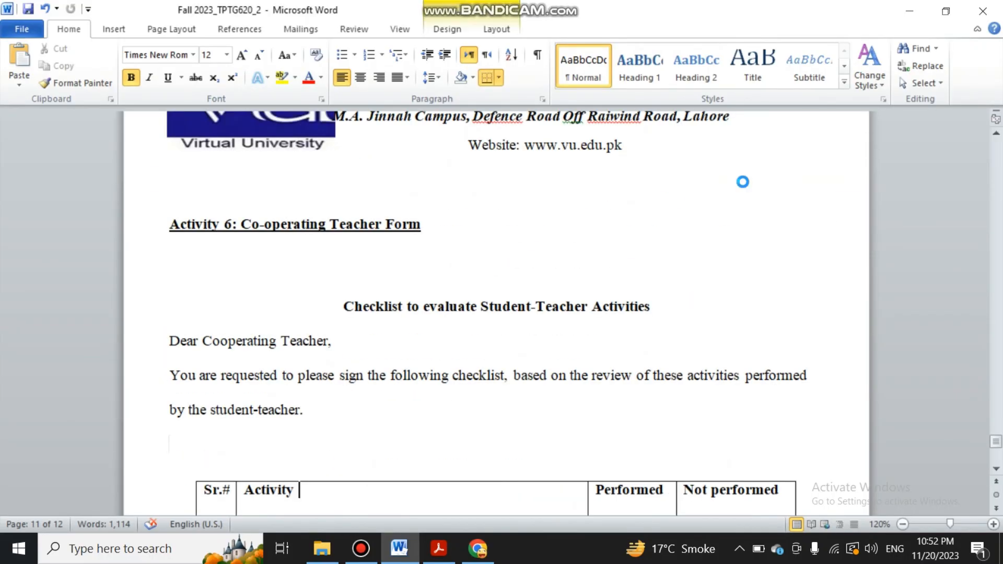
key(Down)
key(Down)
key(Down)
key(Down)
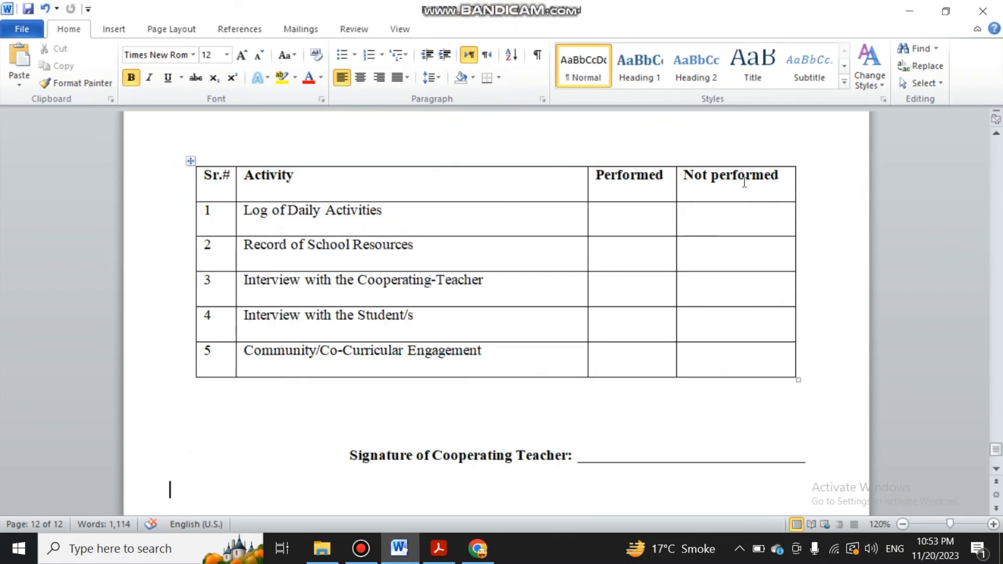
Examine the cooperating teacher signature, school stamp and date lines below the Activity 6 checklist.
key(Down)
key(Down)
key(Down)
key(Down)
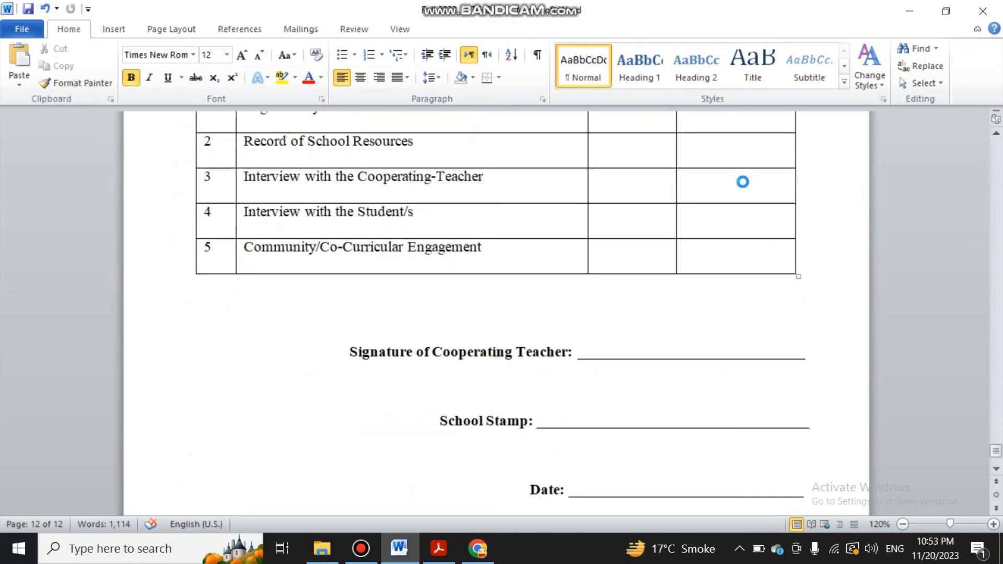
Go back to the university header and title at the start of the Activity 6 form.
key(Up)
key(Up)
key(Up)
key(Up)
key(Up)
key(Up)
key(Up)
key(Up)
key(Up)
key(Up)
key(Up)
key(Up)
key(Up)
key(Up)
key(Up)
key(Up)
key(Up)
key(Up)
key(Up)
key(Up)
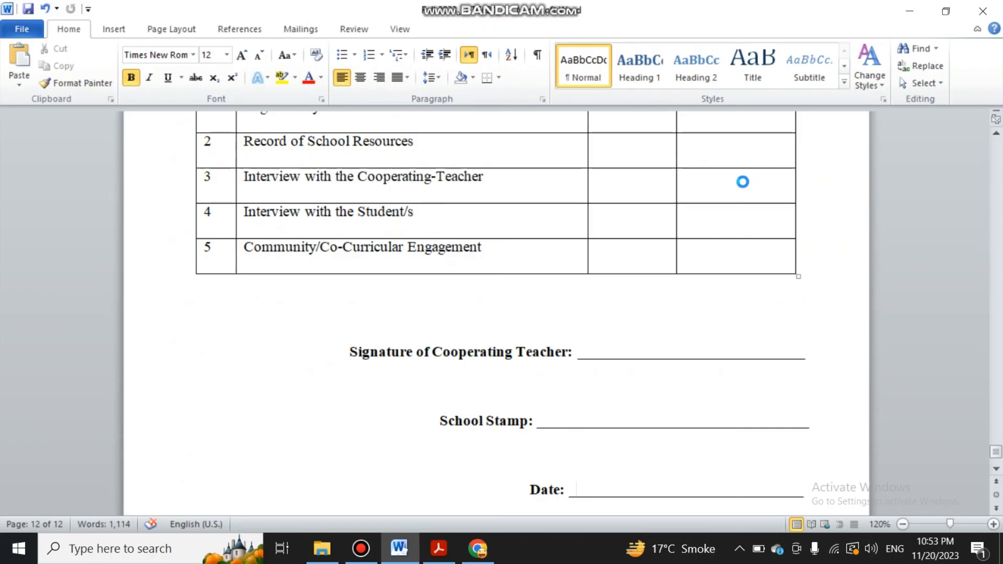
key(Up)
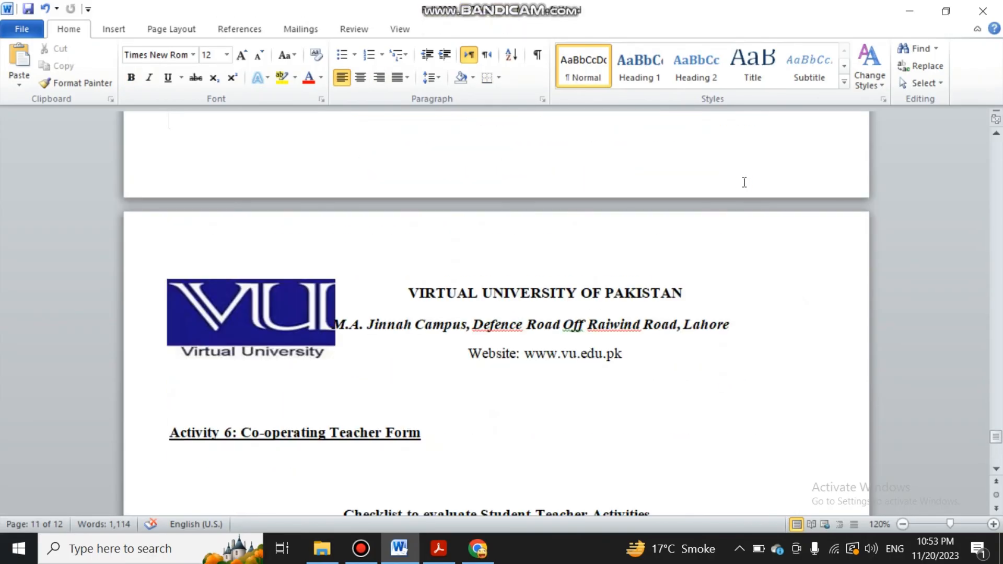
Review the Activity 6 form once more, from its title through the five-activity checklist to the cooperating teacher signature and school stamp lines.
key(Down)
key(Down)
key(Down)
key(Down)
key(Down)
key(Down)
key(Down)
key(Down)
key(Down)
key(Down)
key(Down)
key(Down)
key(Down)
key(Down)
key(Down)
key(Down)
key(Down)
key(Down)
key(Down)
key(Down)
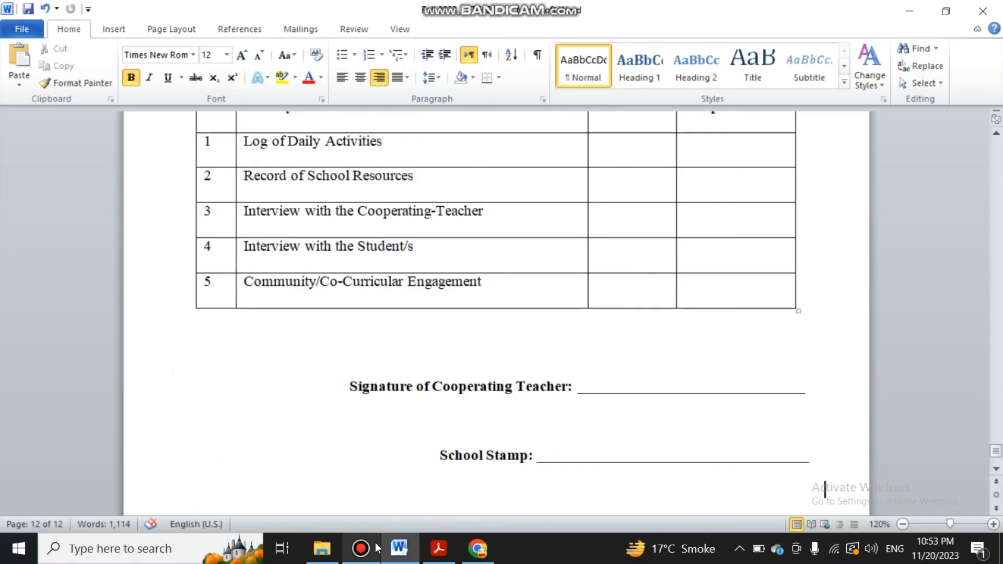
mouse_move(376, 547)
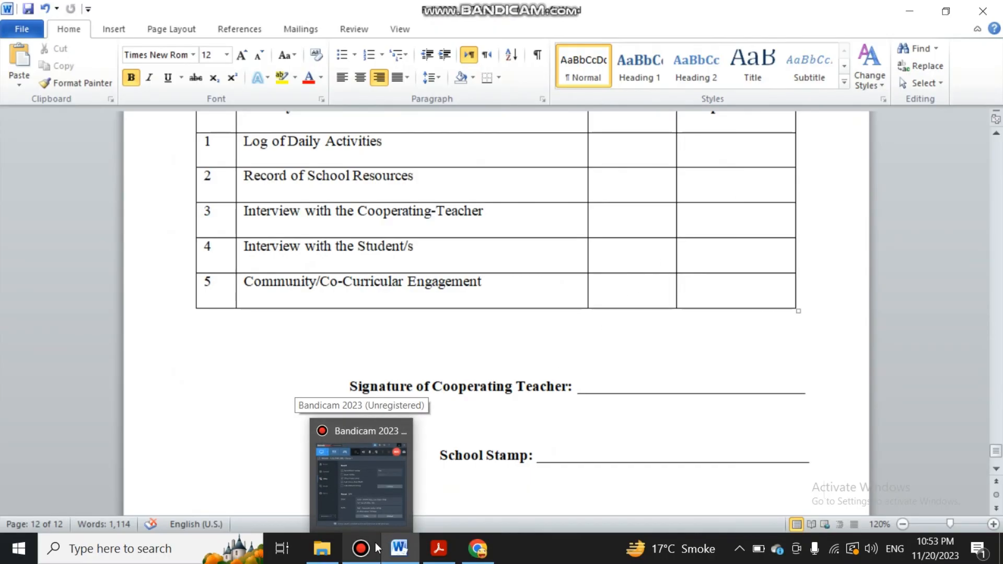
click(376, 547)
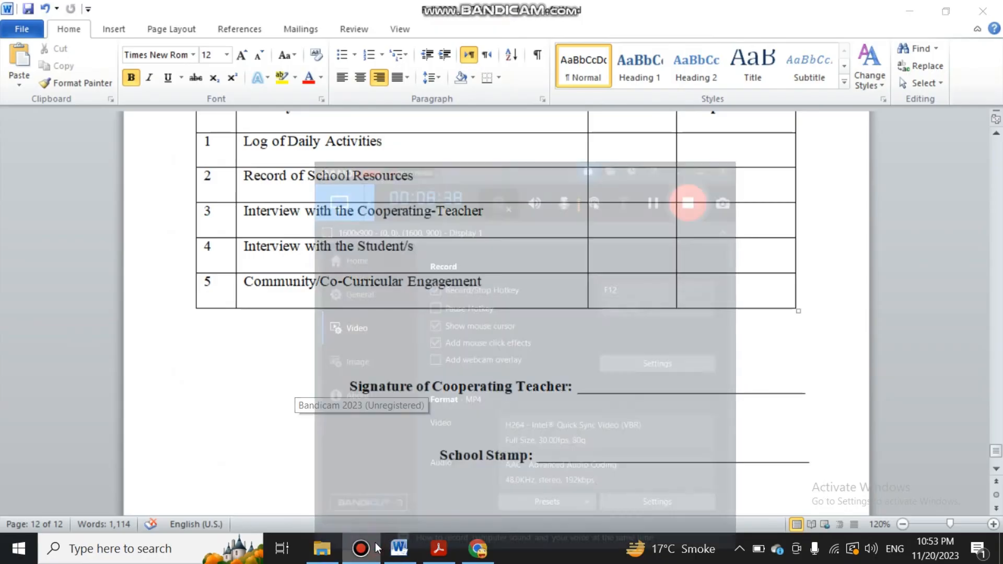